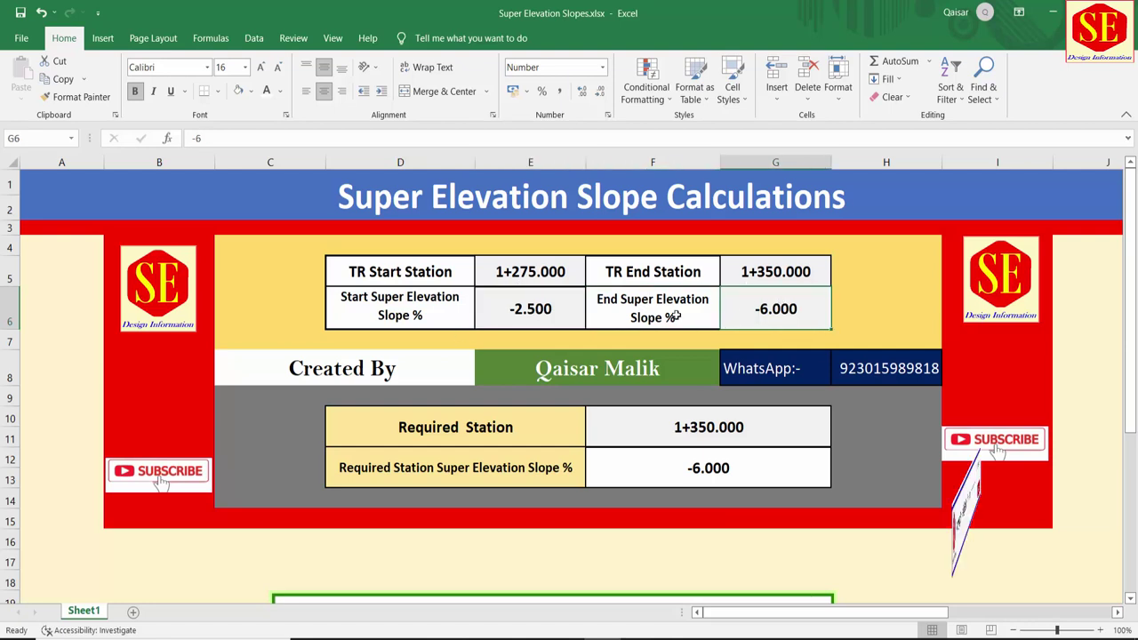
Review the inputs: start station 1275, end station 1350, slopes -2.5 and -6
{"action": "left_click", "coordinate": [520, 306]}
{"action": "left_click", "coordinate": [373, 273]}
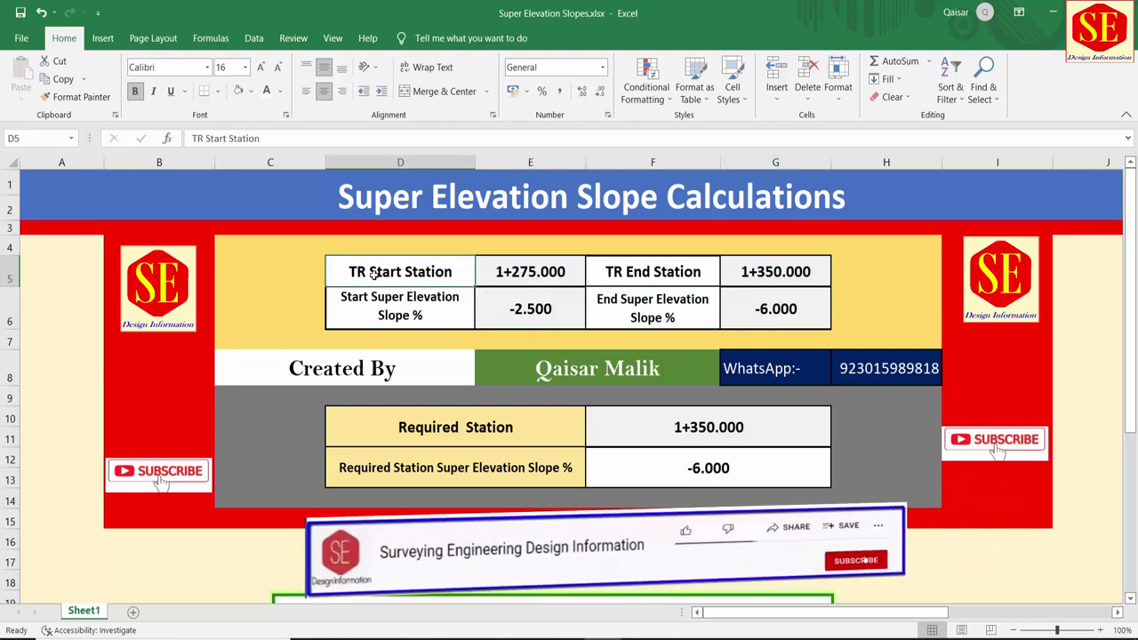
{"action": "left_click", "coordinate": [493, 272]}
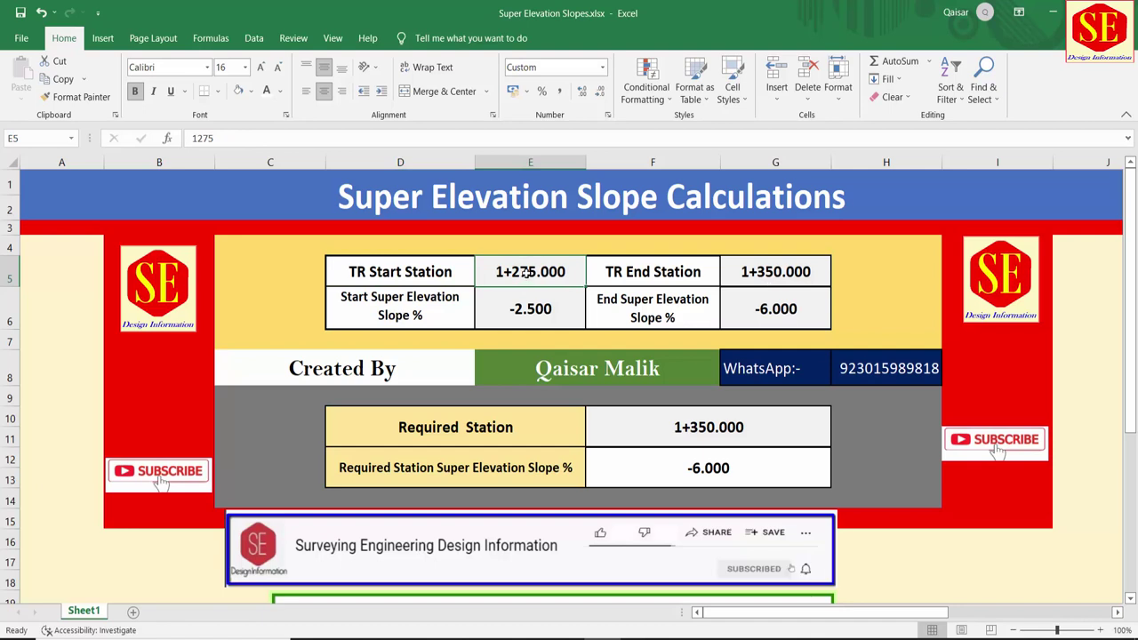
{"action": "left_click", "coordinate": [636, 271]}
{"action": "left_click", "coordinate": [773, 272]}
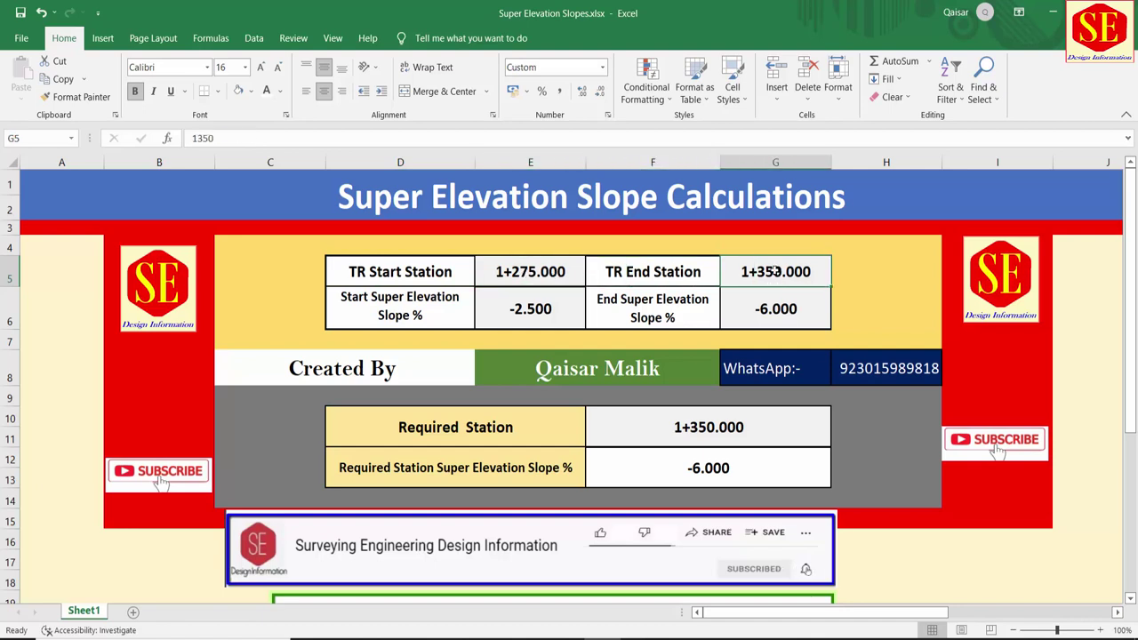
{"action": "left_click", "coordinate": [369, 312]}
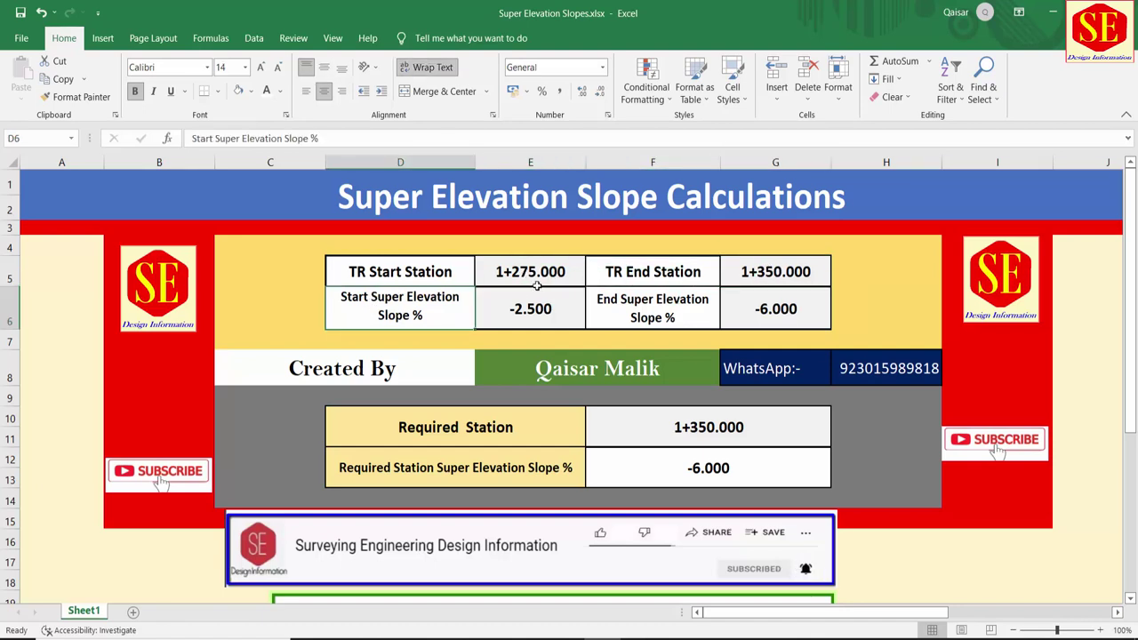
{"action": "left_click", "coordinate": [536, 284]}
{"action": "left_click", "coordinate": [536, 305]}
{"action": "left_click", "coordinate": [538, 268]}
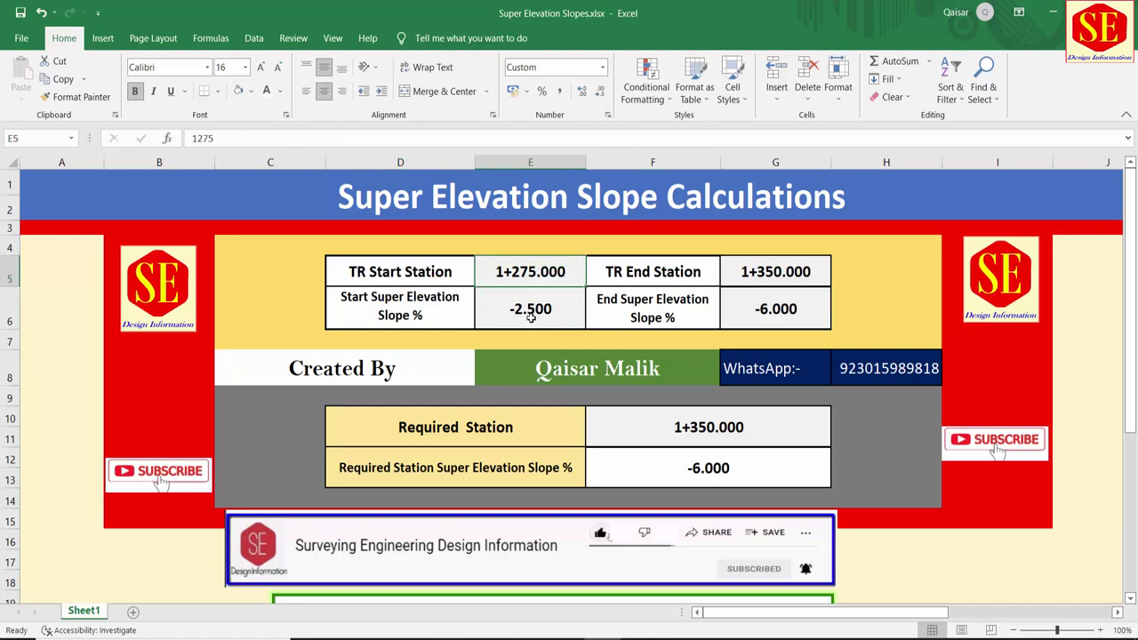
{"action": "left_click", "coordinate": [530, 317]}
{"action": "left_click", "coordinate": [763, 270]}
{"action": "left_click", "coordinate": [773, 295]}
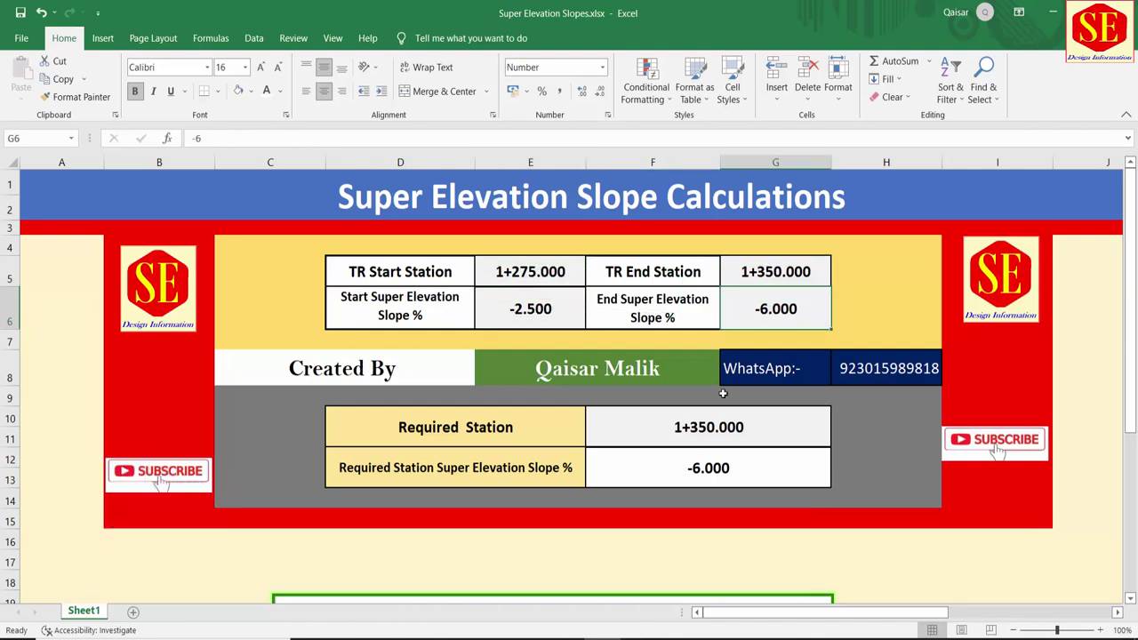
Test the slope result with required stations 1275 and 1350
{"action": "left_click", "coordinate": [724, 424]}
{"action": "type", "text": "127"}
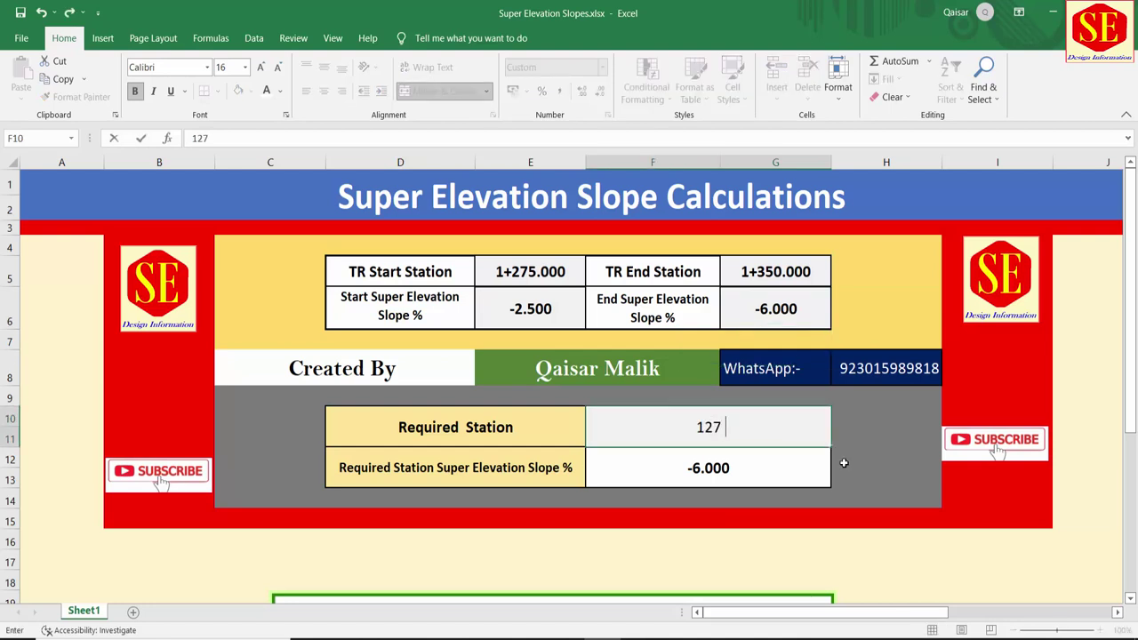
{"action": "type", "text": "50"}
{"action": "key", "text": "BackSpace"}
{"action": "key", "text": "Return"}
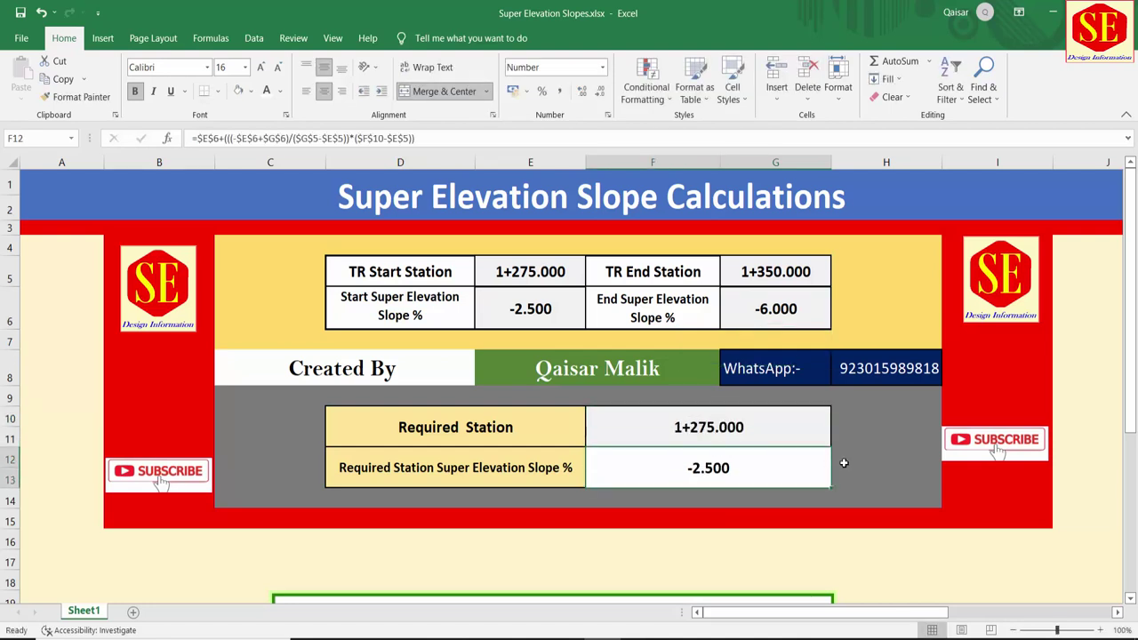
{"action": "left_click", "coordinate": [768, 424]}
{"action": "double_click", "coordinate": [767, 424]}
{"action": "key", "text": "BackSpace"}
{"action": "key", "text": "BackSpace"}
{"action": "key", "text": "BackSpace"}
{"action": "type", "text": "35"}
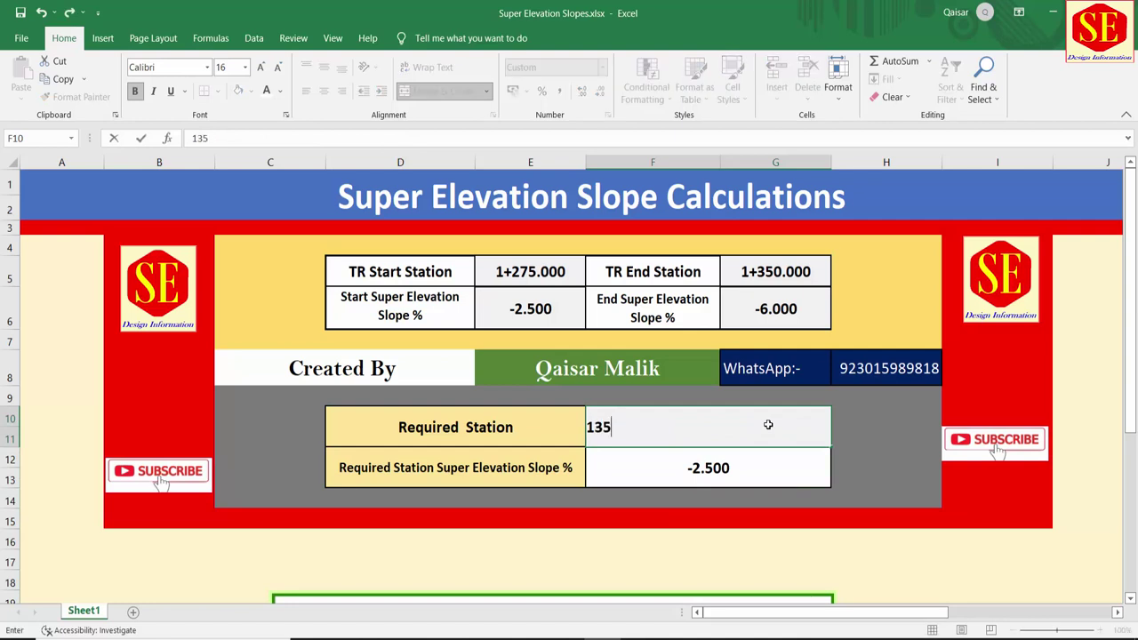
{"action": "type", "text": "0"}
{"action": "key", "text": "Return"}
Change the required station to 1300, then begin entering 1301
{"action": "left_click", "coordinate": [767, 424]}
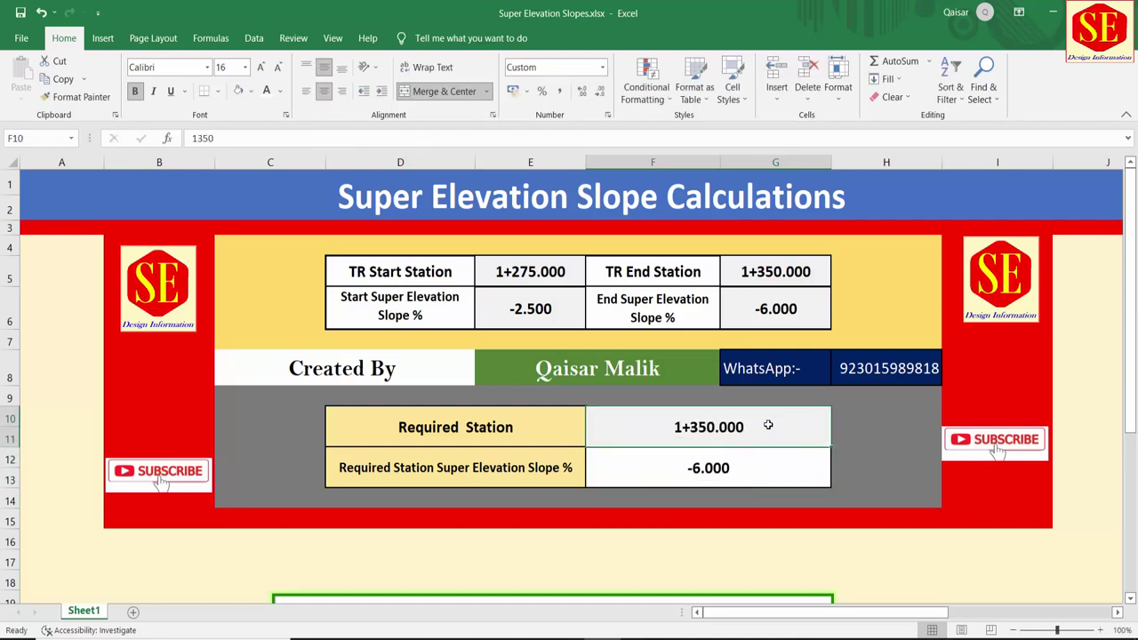
{"action": "double_click", "coordinate": [768, 424]}
{"action": "key", "text": "BackSpace"}
{"action": "key", "text": "BackSpace"}
{"action": "key", "text": "BackSpace"}
{"action": "type", "text": "300"}
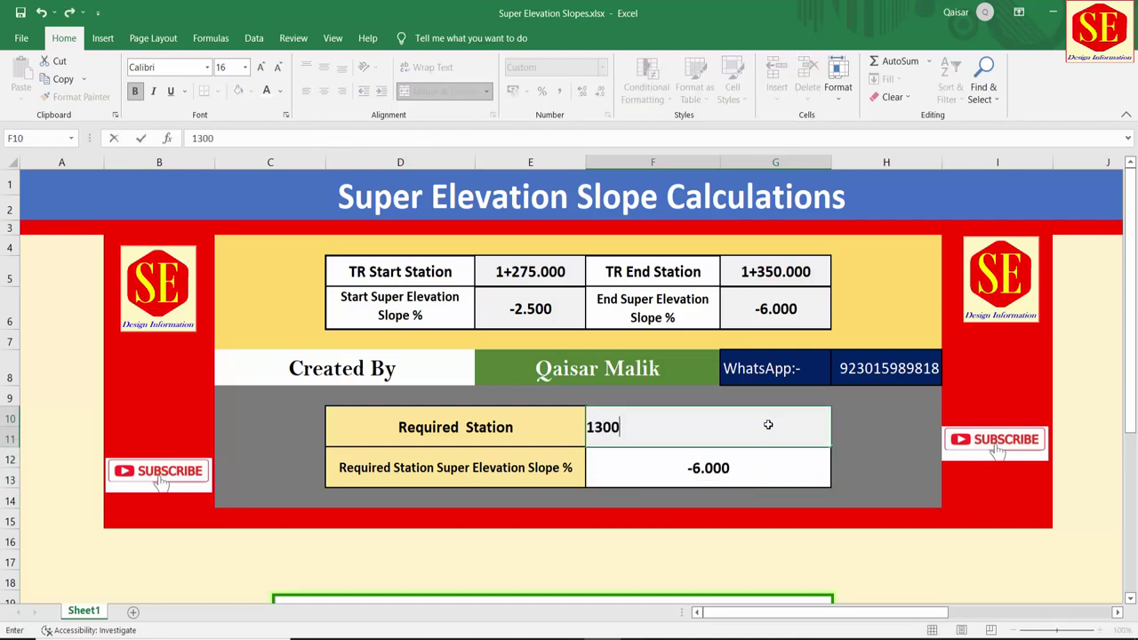
{"action": "key", "text": "Return"}
{"action": "double_click", "coordinate": [767, 424]}
{"action": "key", "text": "BackSpace"}
{"action": "key", "text": "BackSpace"}
{"action": "type", "text": "01"}
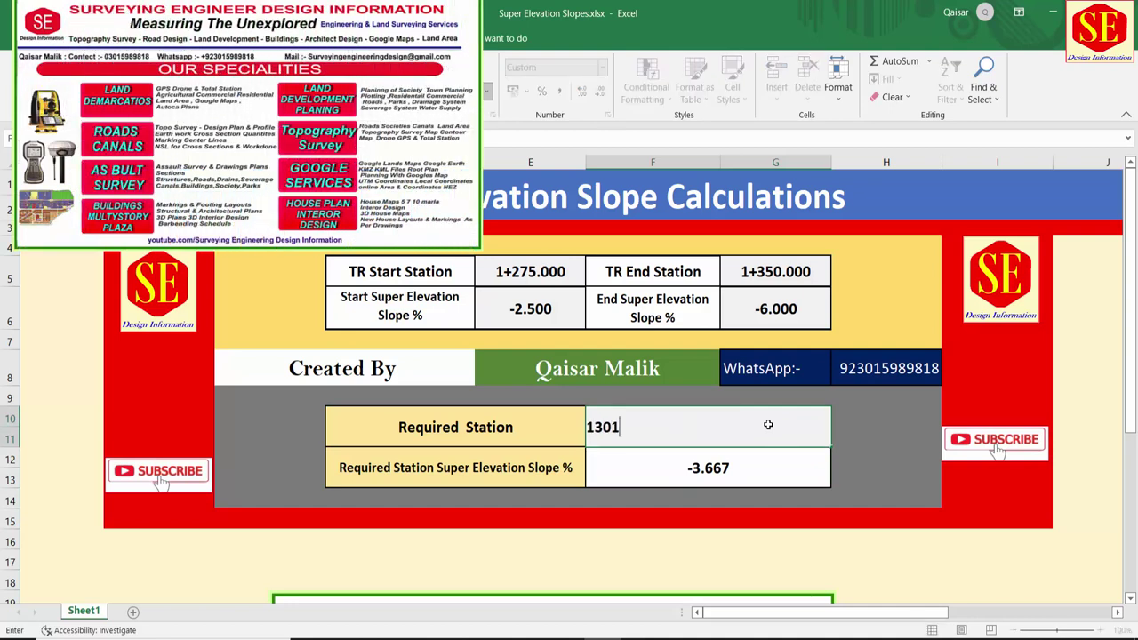
{"action": "key", "text": "Return"}
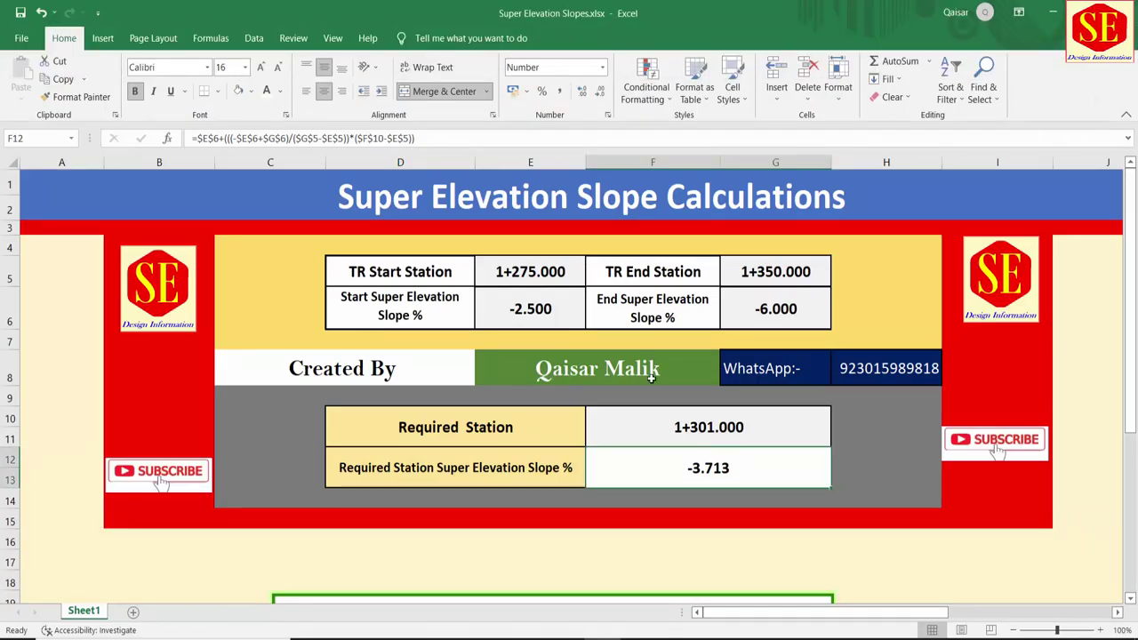
{"action": "double_click", "coordinate": [722, 463]}
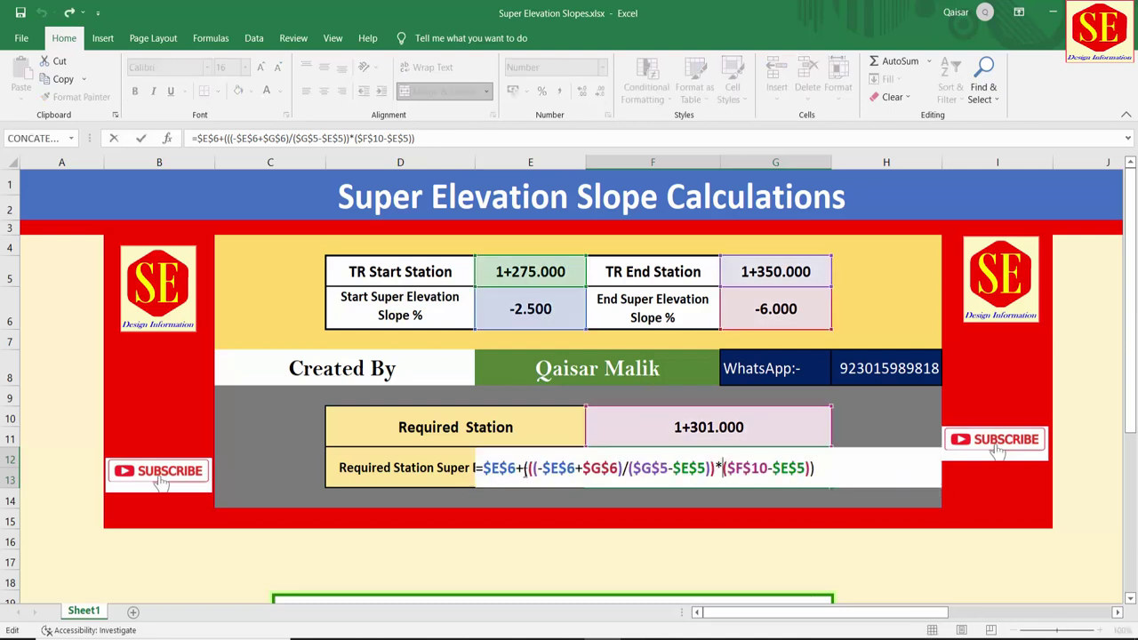
{"action": "key", "text": "Return"}
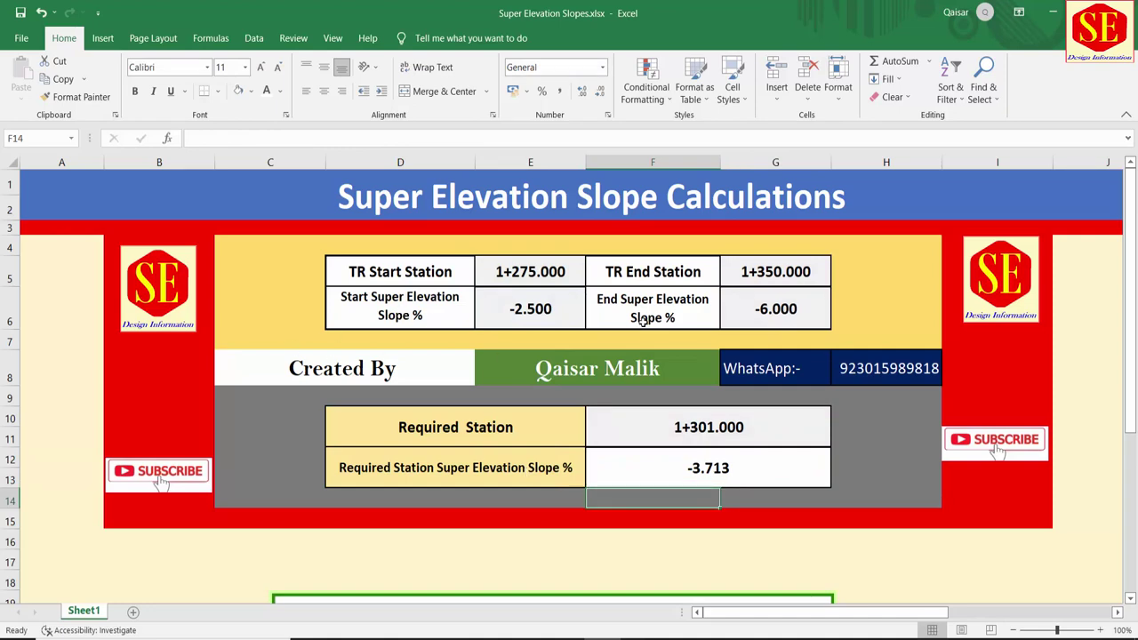
{"action": "scroll", "coordinate": [643, 322], "scroll_direction": "down", "scroll_amount": 2}
{"action": "scroll", "coordinate": [643, 321], "scroll_direction": "up", "scroll_amount": 2}
{"action": "scroll", "coordinate": [615, 337], "scroll_direction": "down", "scroll_amount": 3}
{"action": "scroll", "coordinate": [431, 380], "scroll_direction": "down", "scroll_amount": 2}
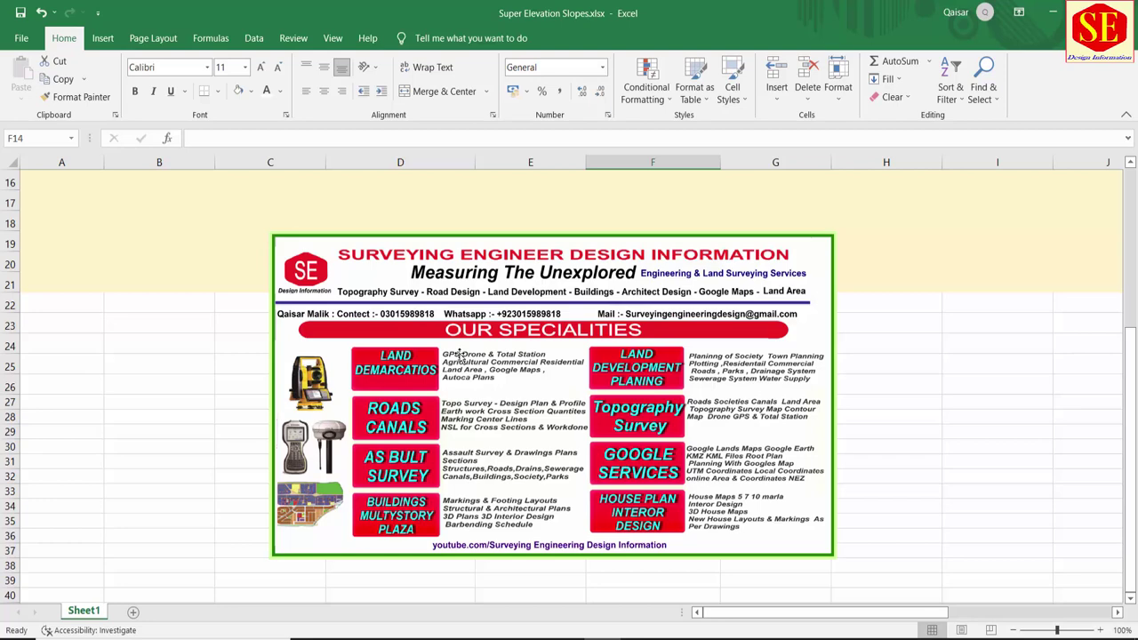
{"action": "scroll", "coordinate": [460, 359], "scroll_direction": "up", "scroll_amount": 1}
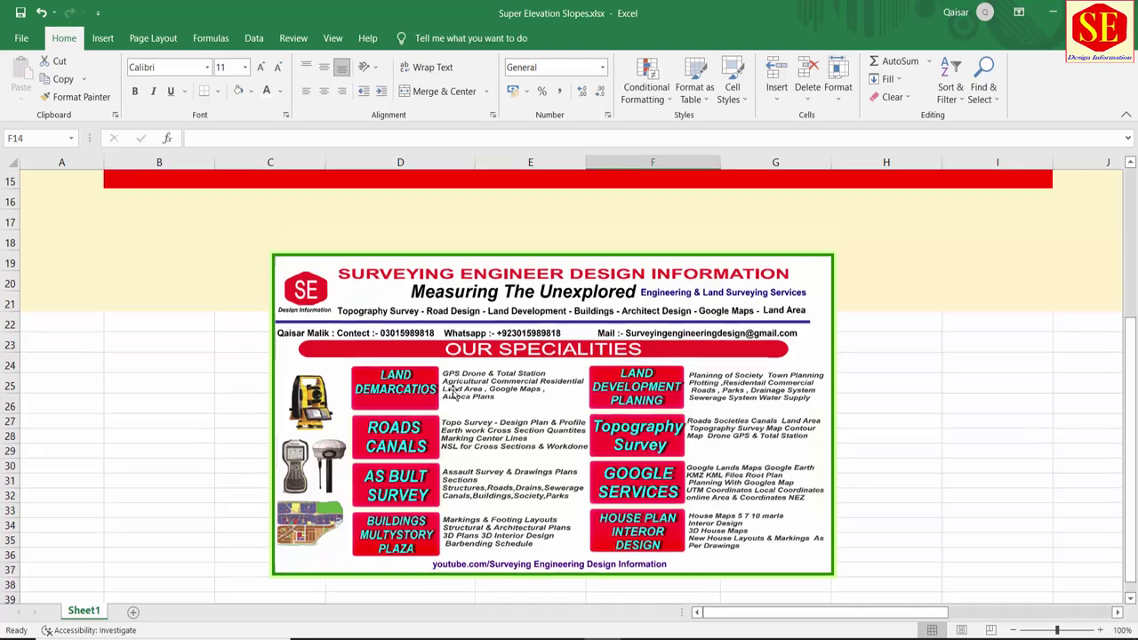
{"action": "scroll", "coordinate": [460, 359], "scroll_direction": "up", "scroll_amount": 4}
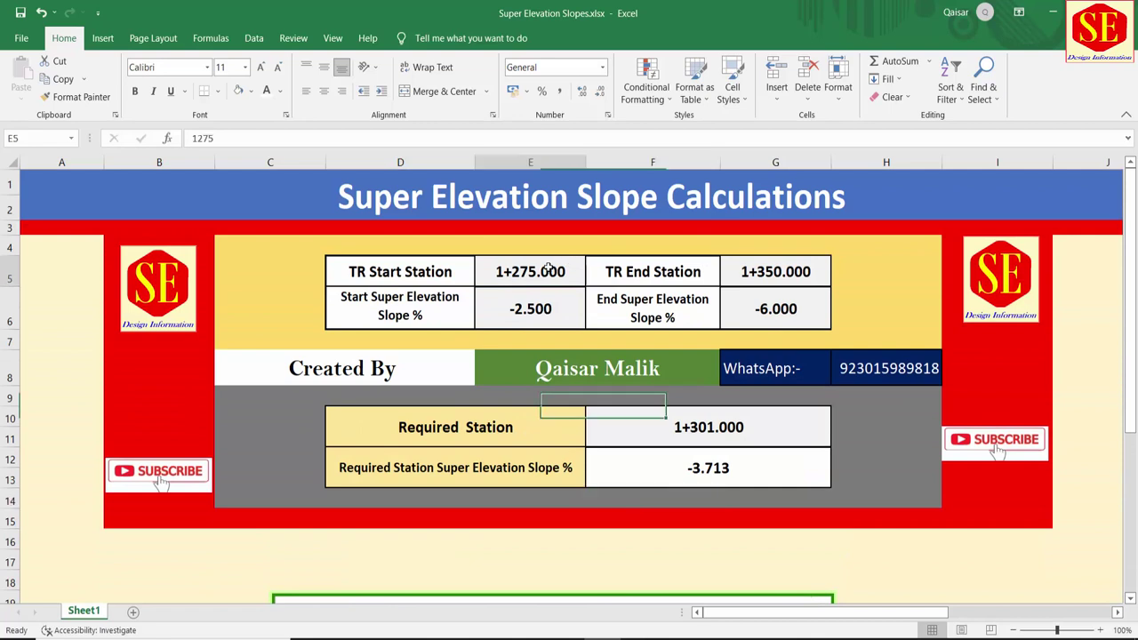
{"action": "left_click_drag", "start_coordinate": [504, 277], "coordinate": [547, 291]}
{"action": "key", "text": "Delete"}
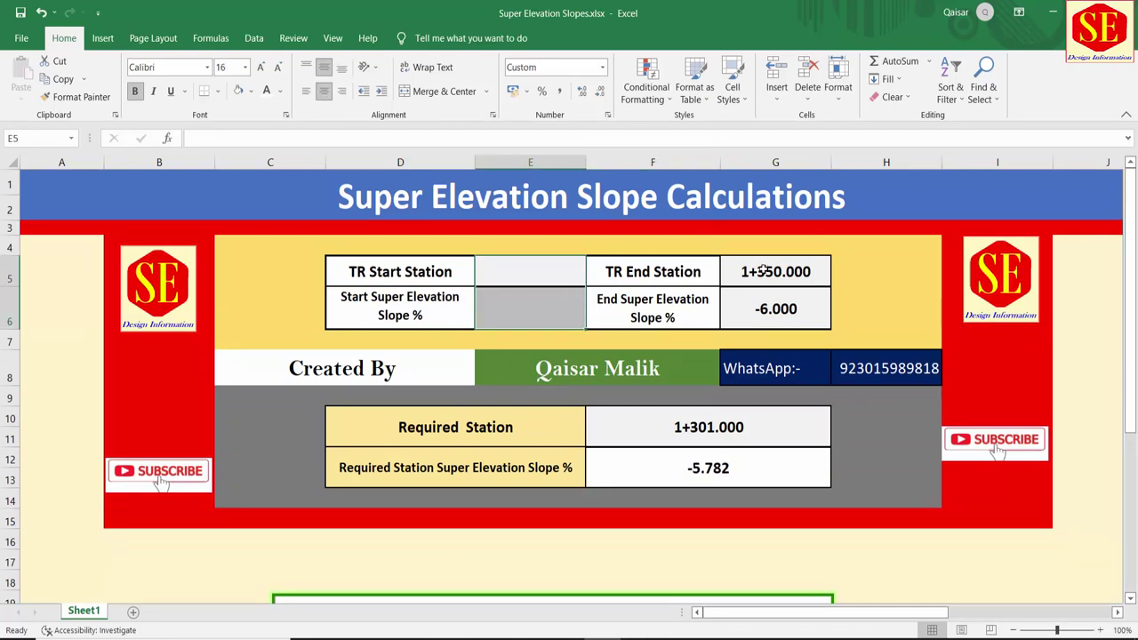
{"action": "left_click_drag", "start_coordinate": [776, 267], "coordinate": [785, 299]}
{"action": "key", "text": "Delete"}
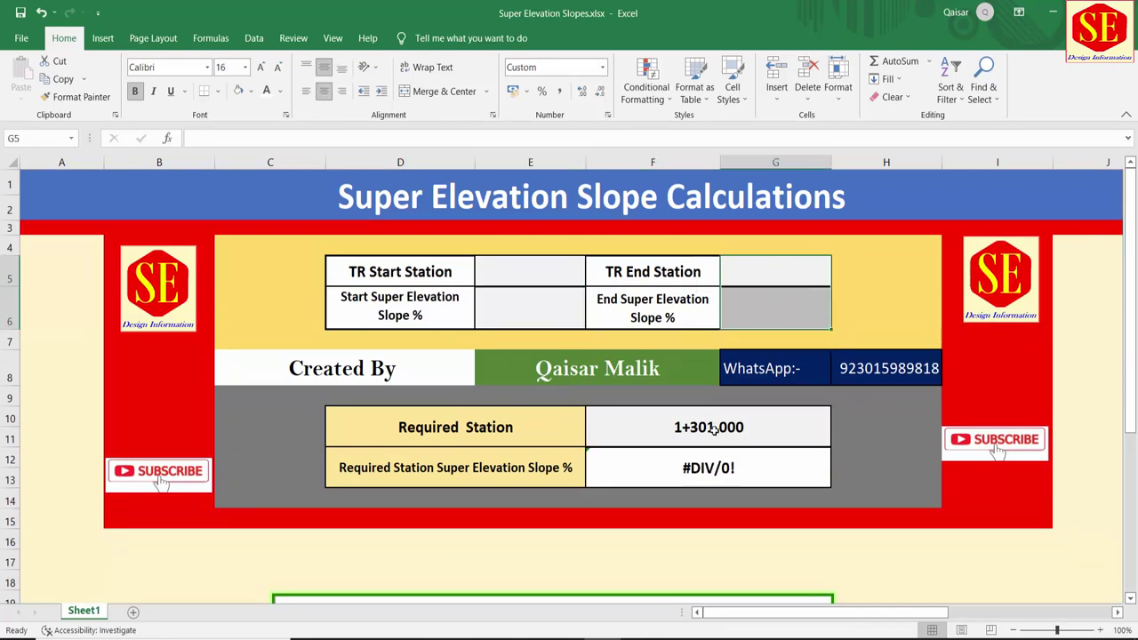
{"action": "left_click", "coordinate": [721, 426]}
{"action": "key", "text": "Delete"}
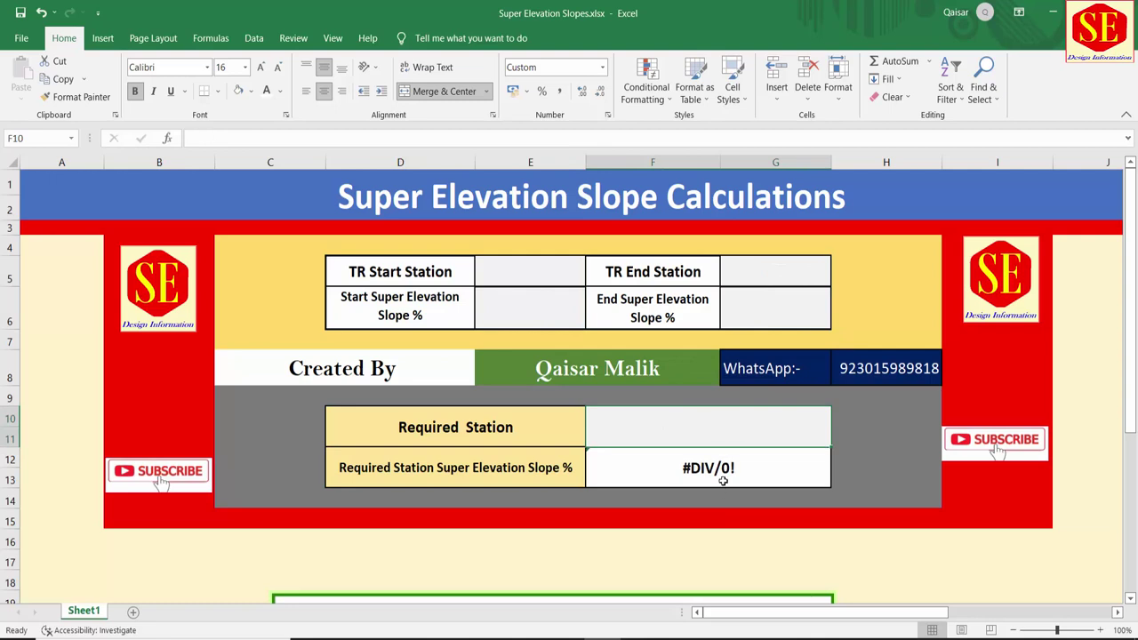
{"action": "left_click", "coordinate": [723, 471]}
{"action": "key", "text": "Delete"}
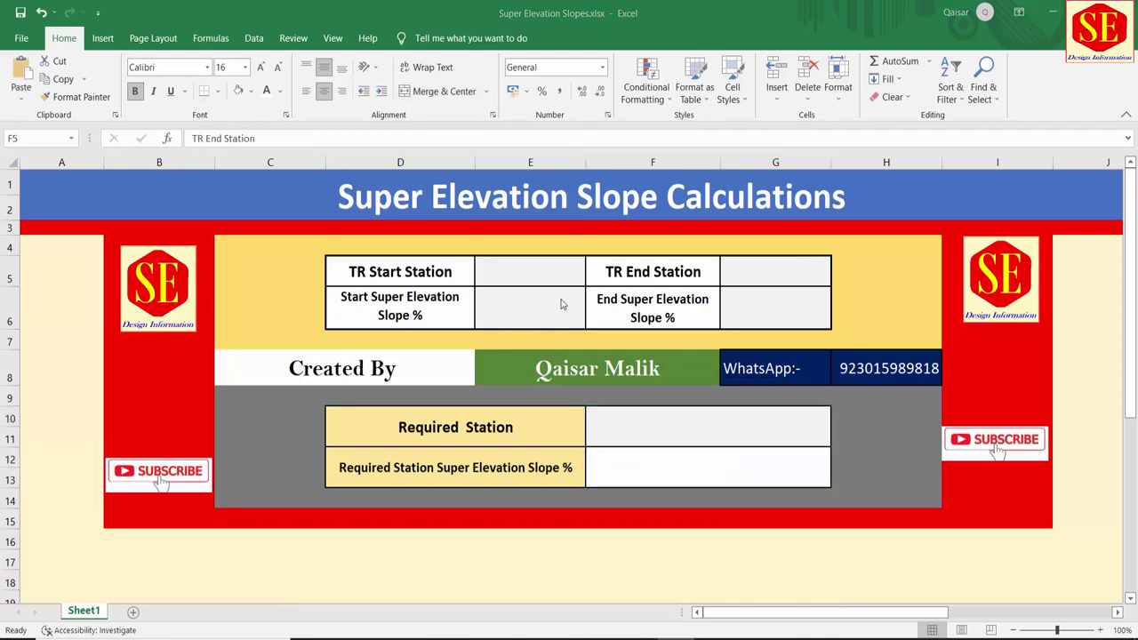
{"action": "left_click", "coordinate": [454, 272]}
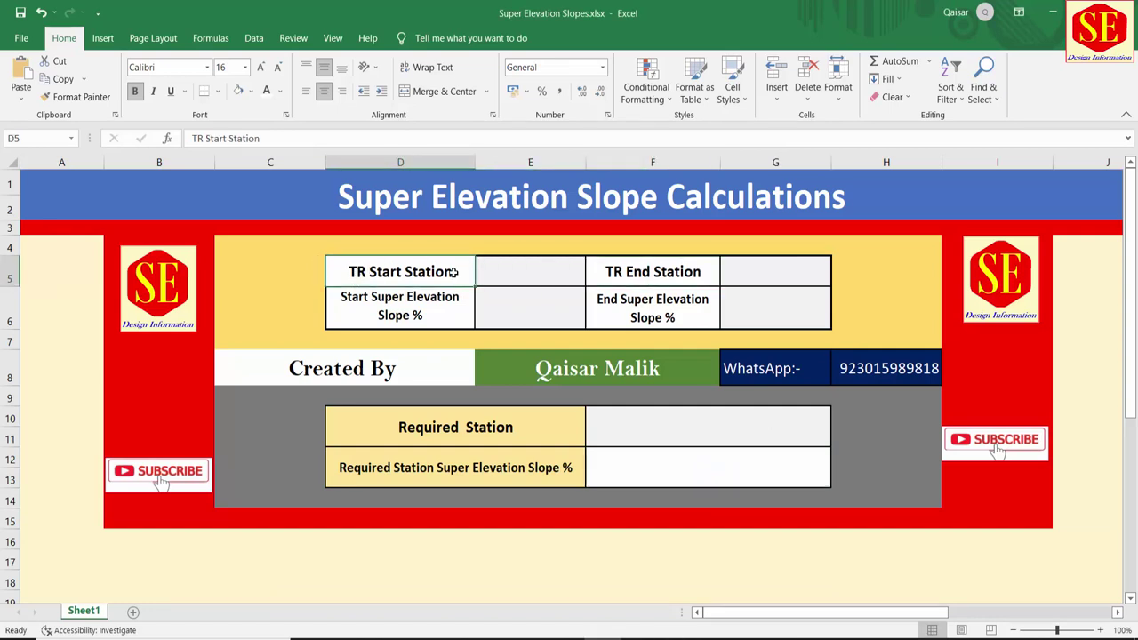
{"action": "left_click", "coordinate": [540, 271]}
{"action": "left_click", "coordinate": [674, 276]}
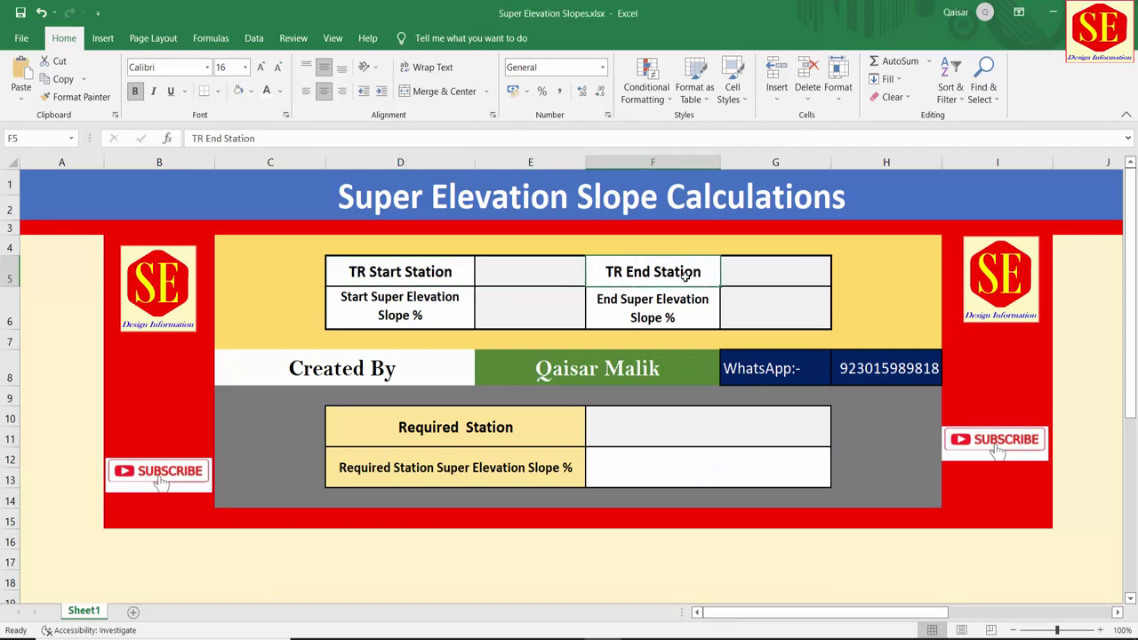
{"action": "left_click", "coordinate": [780, 271]}
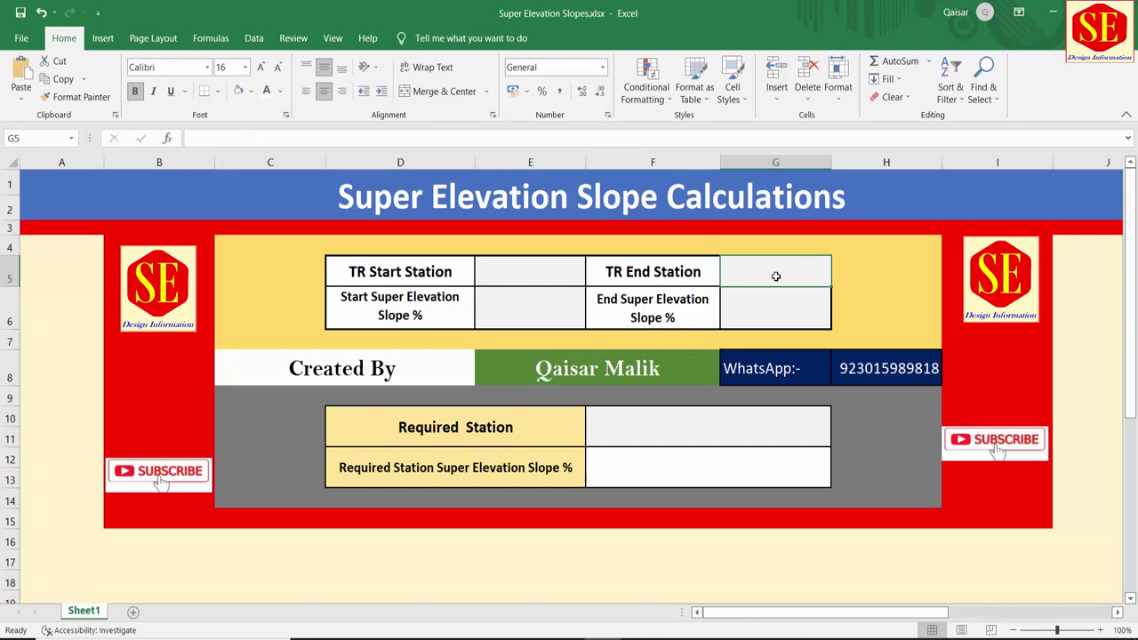
{"action": "left_click", "coordinate": [427, 314]}
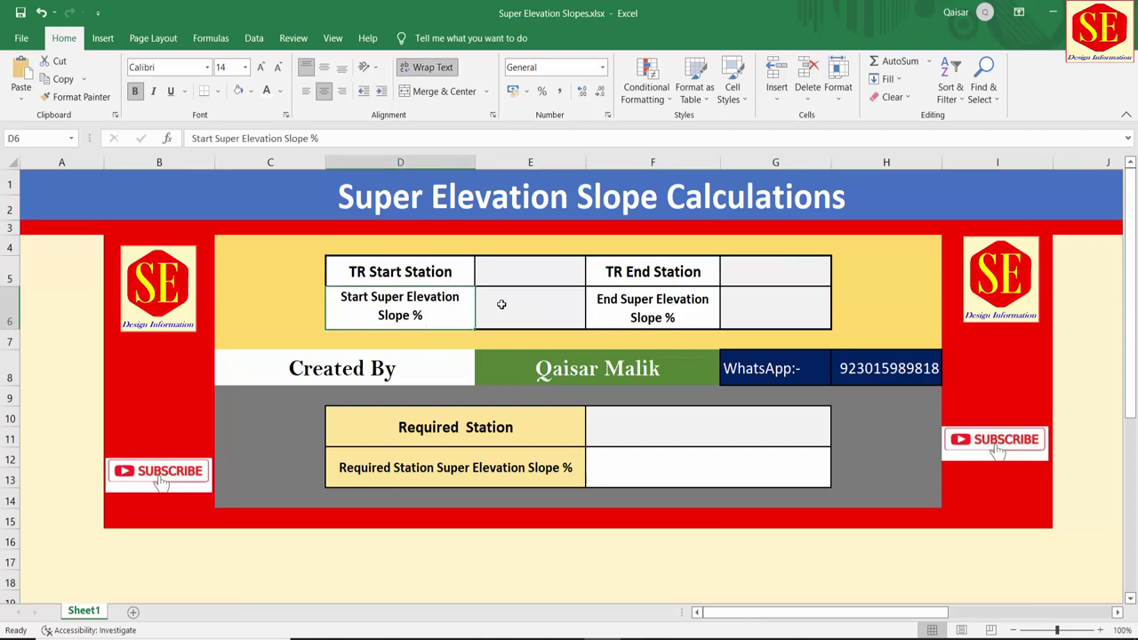
{"action": "left_click", "coordinate": [489, 298]}
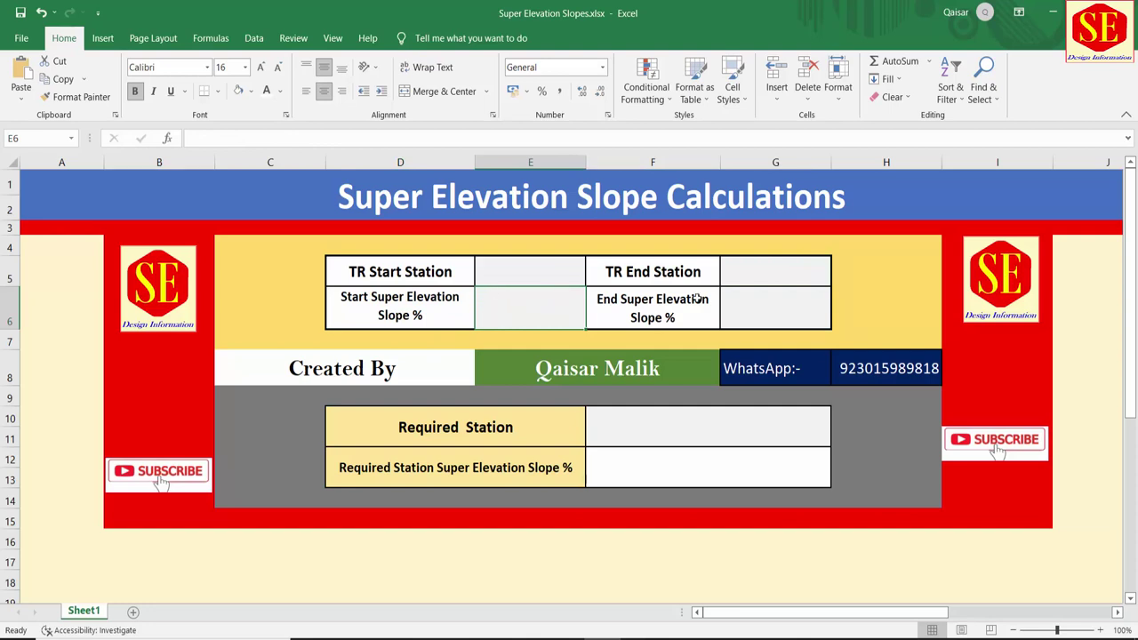
{"action": "left_click", "coordinate": [766, 306]}
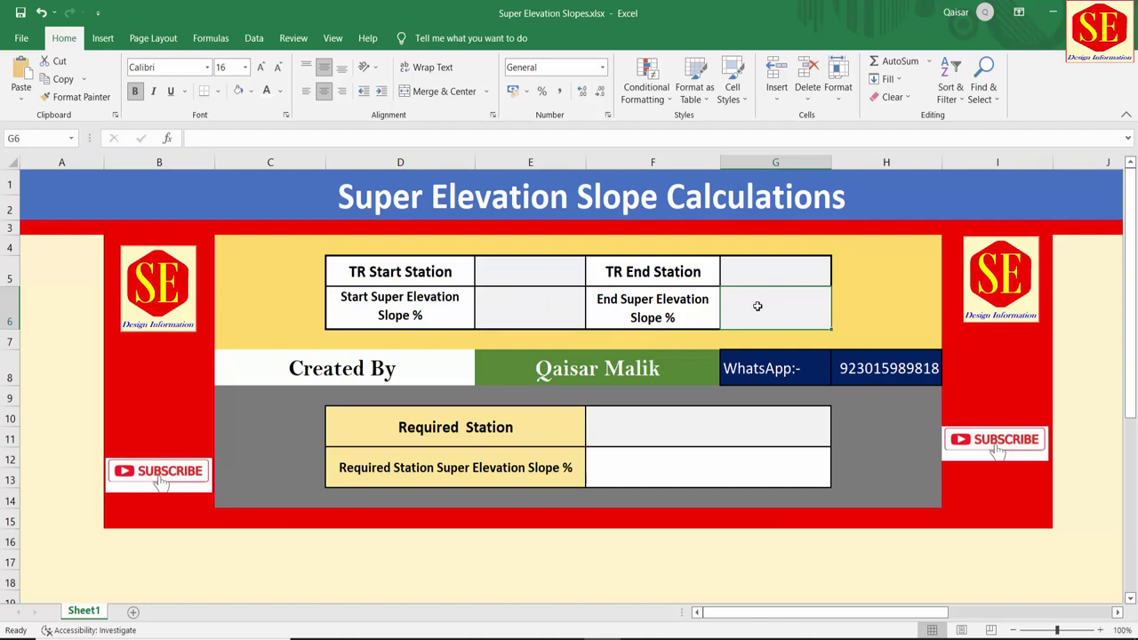
{"action": "left_click", "coordinate": [663, 425]}
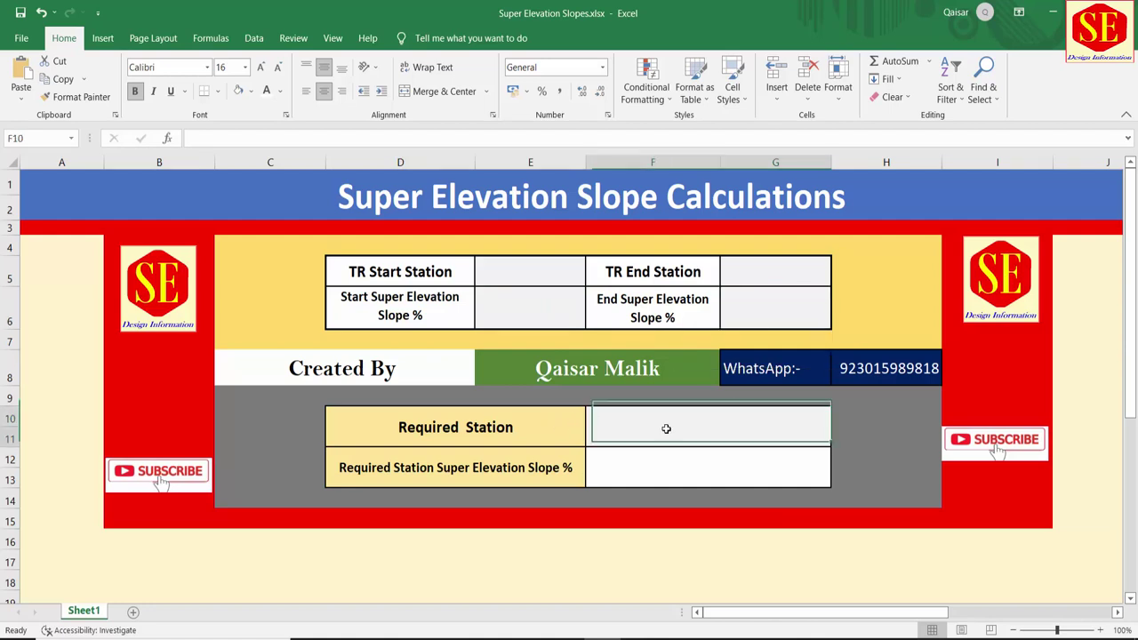
{"action": "left_click", "coordinate": [453, 273]}
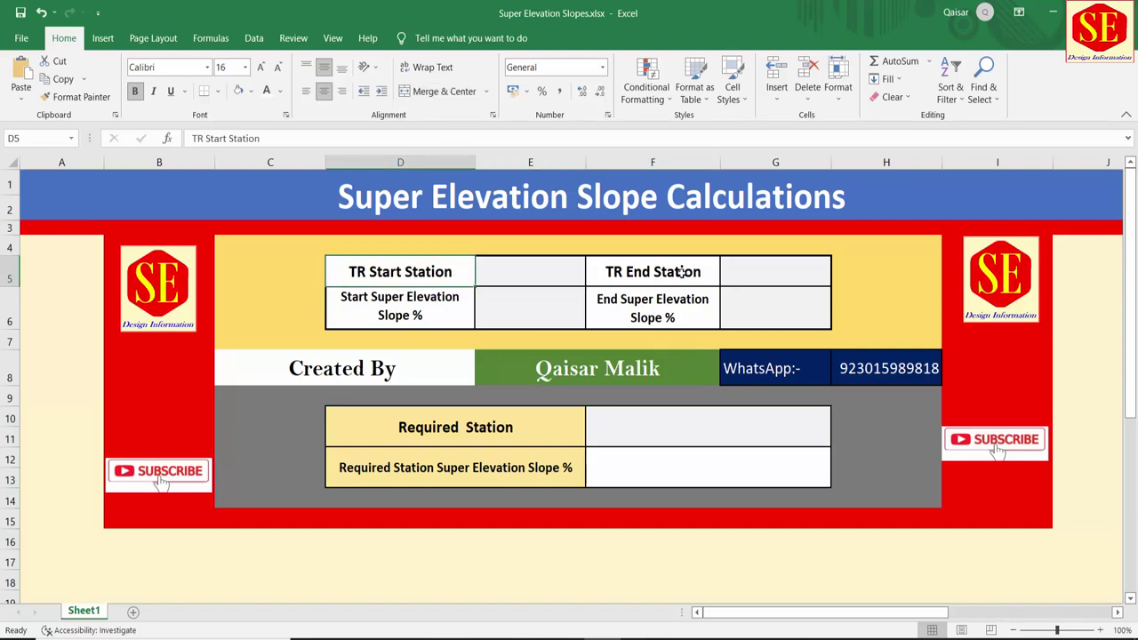
{"action": "left_click", "coordinate": [681, 273]}
{"action": "left_click", "coordinate": [674, 421]}
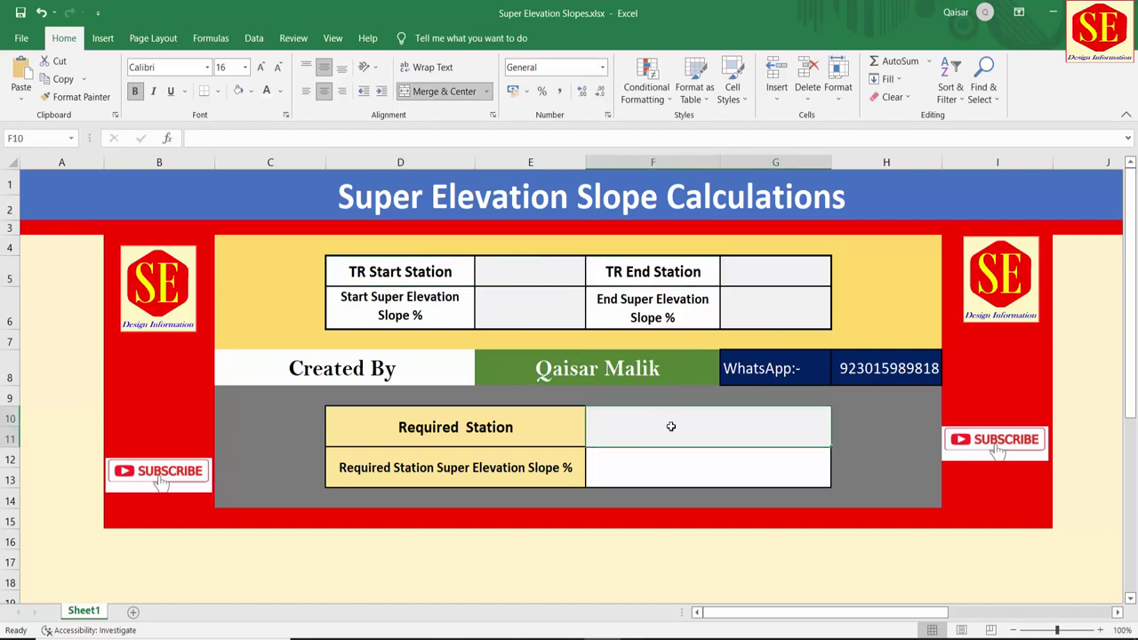
{"action": "left_click", "coordinate": [658, 465]}
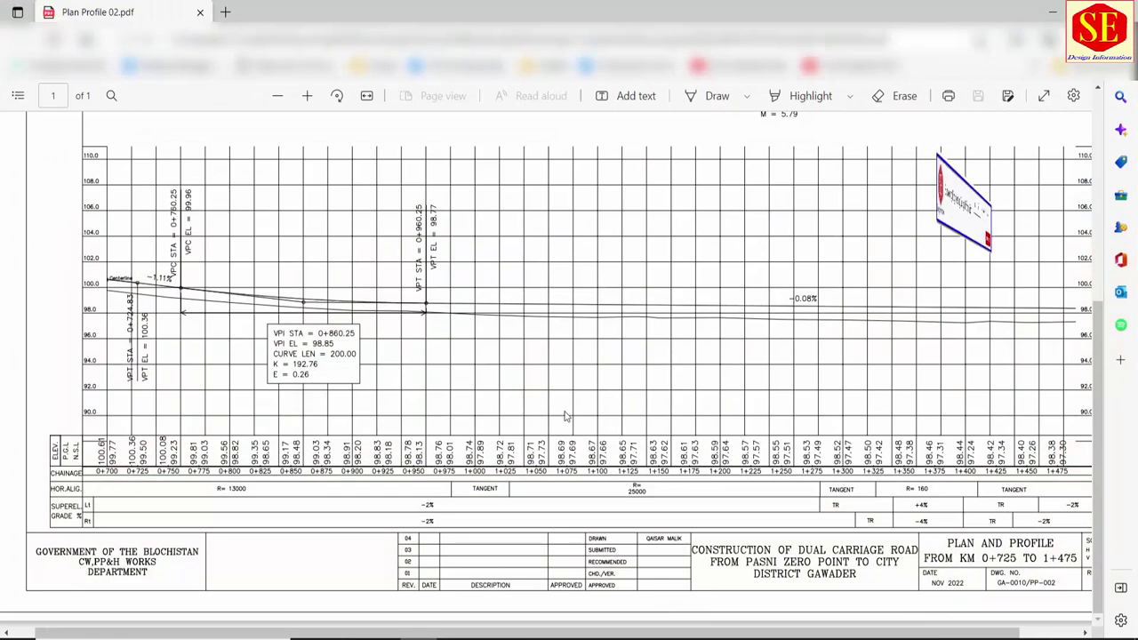
Zoom out and pan Plan Profile 02.pdf to view the chainage and superelevation rows
{"action": "left_click", "coordinate": [286, 98]}
{"action": "left_click", "coordinate": [286, 98]}
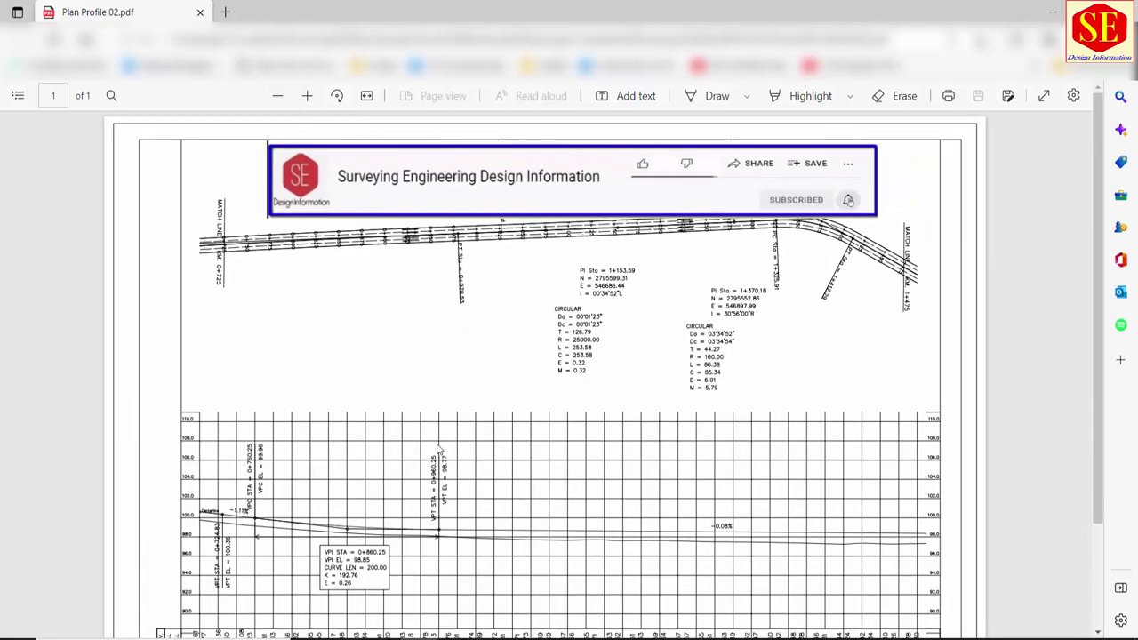
{"action": "scroll", "coordinate": [447, 432], "scroll_direction": "down", "scroll_amount": 1}
{"action": "scroll", "coordinate": [447, 432], "scroll_direction": "up", "scroll_amount": 2, "text": "ctrl"}
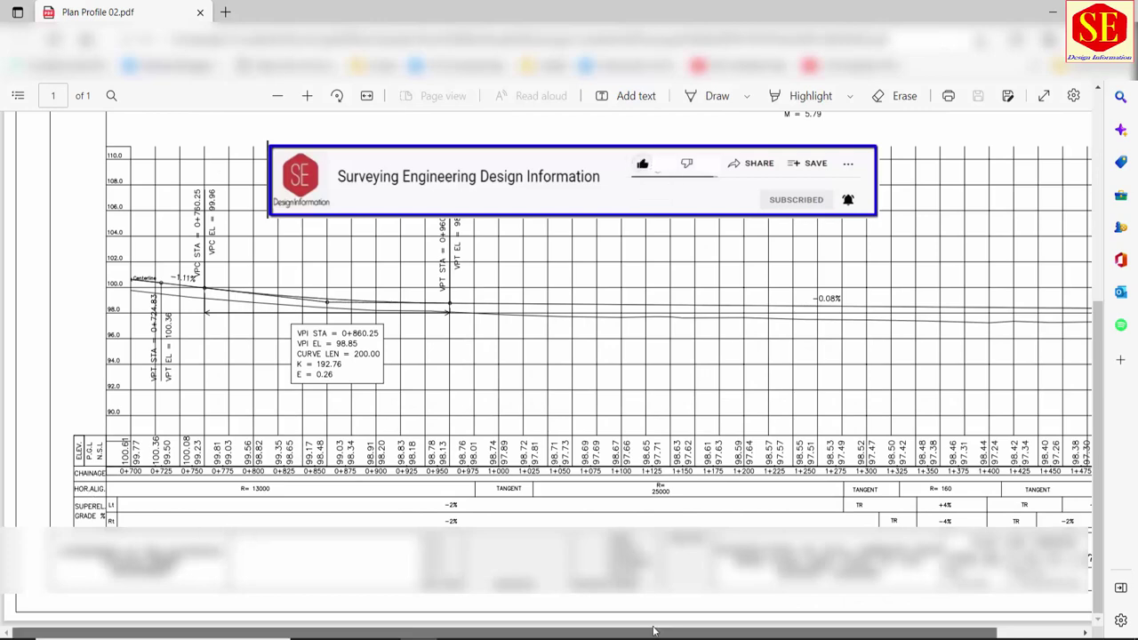
{"action": "left_click_drag", "start_coordinate": [647, 631], "coordinate": [692, 628]}
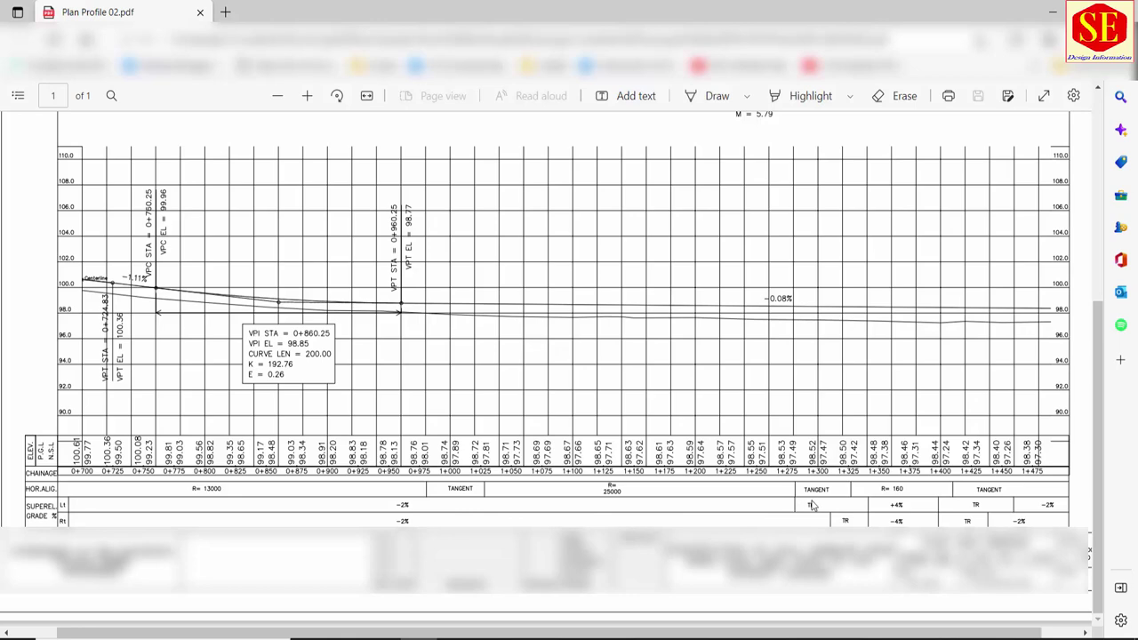
{"action": "scroll", "coordinate": [889, 480], "scroll_direction": "up", "scroll_amount": 2}
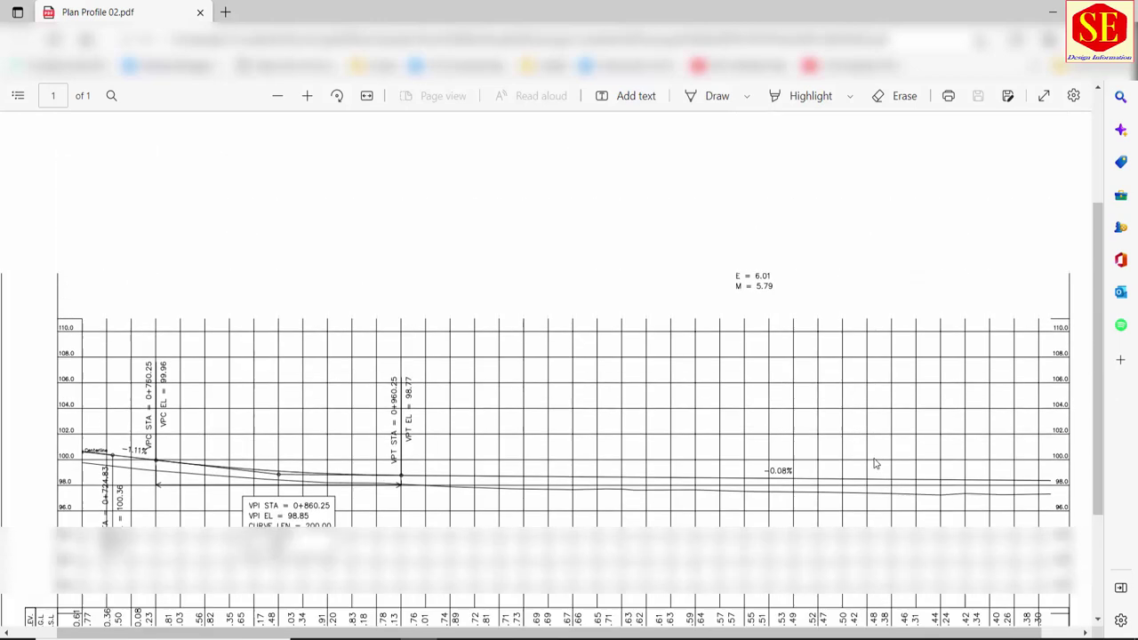
{"action": "scroll", "coordinate": [874, 465], "scroll_direction": "up", "scroll_amount": 2}
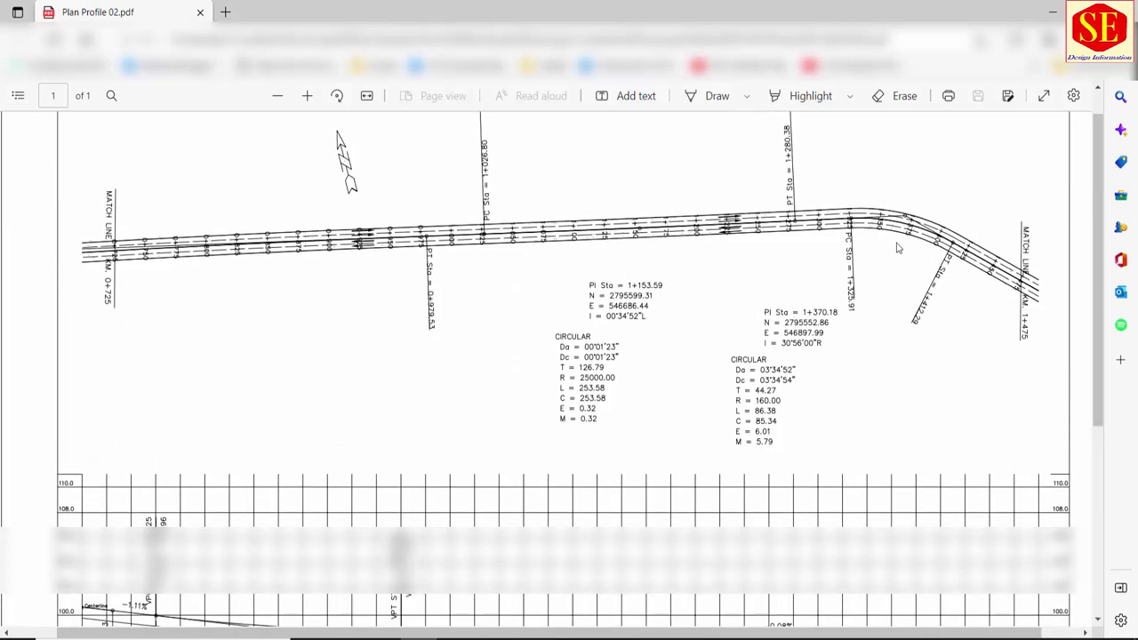
{"action": "scroll", "coordinate": [895, 259], "scroll_direction": "down", "scroll_amount": 4}
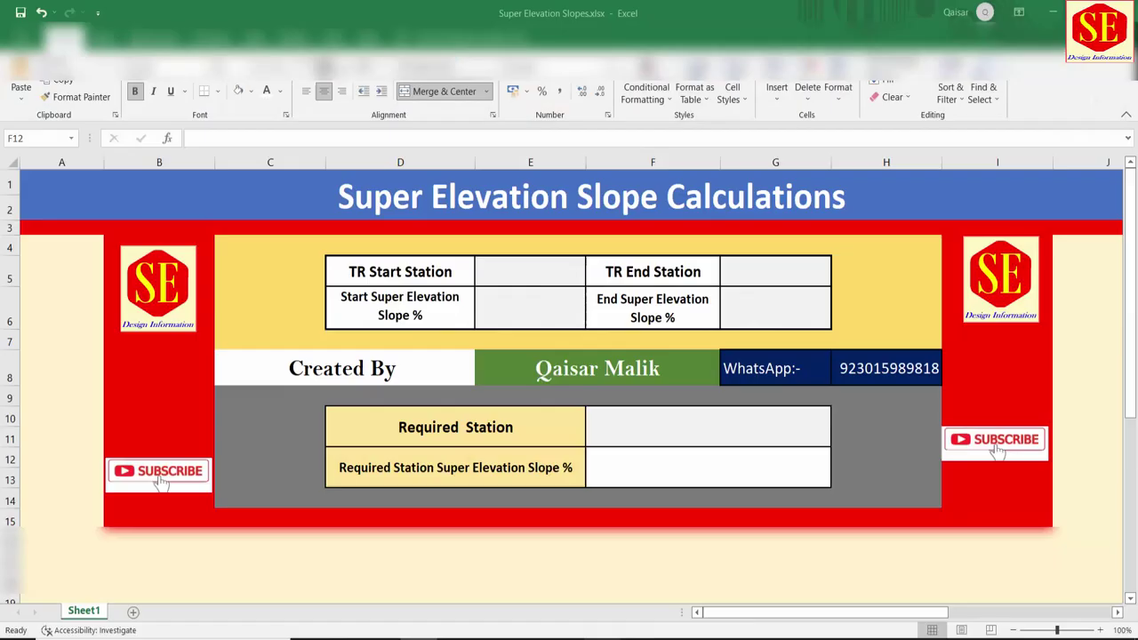
Enter 1275 as the TR Start Station and move to the start slope cell
{"action": "left_click", "coordinate": [500, 296]}
{"action": "left_click", "coordinate": [514, 271]}
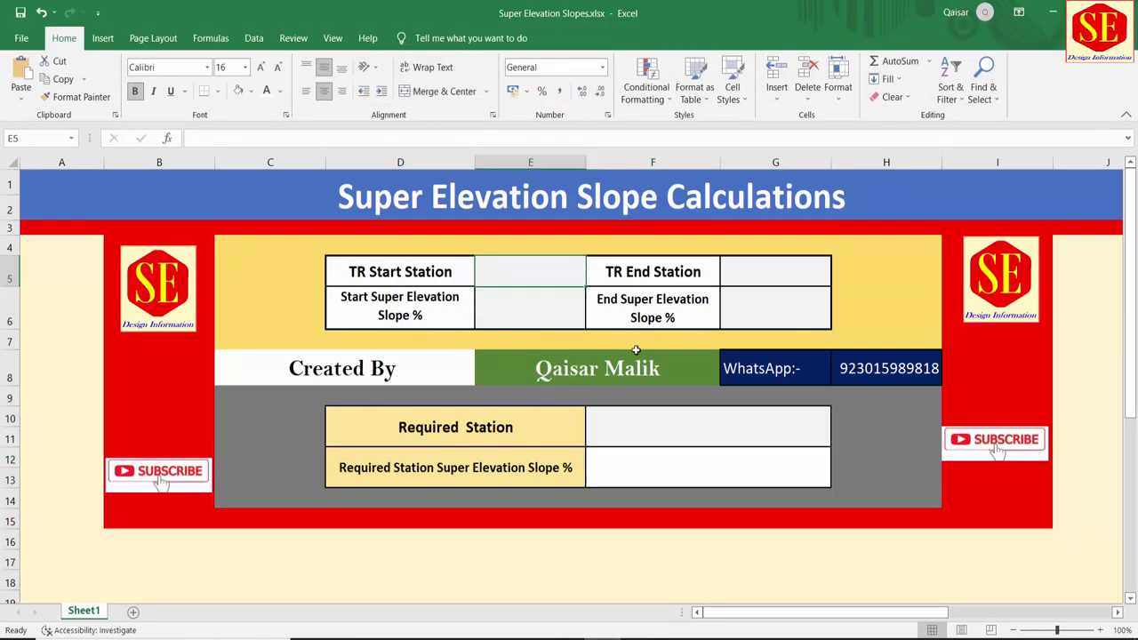
{"action": "type", "text": "1275"}
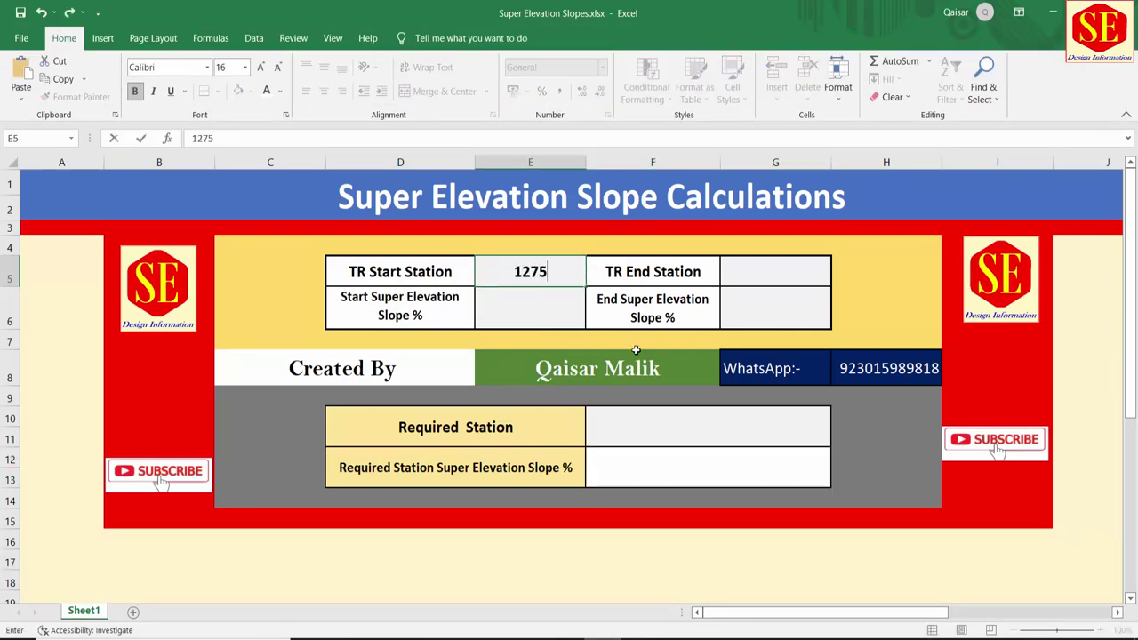
{"action": "left_click", "coordinate": [574, 269]}
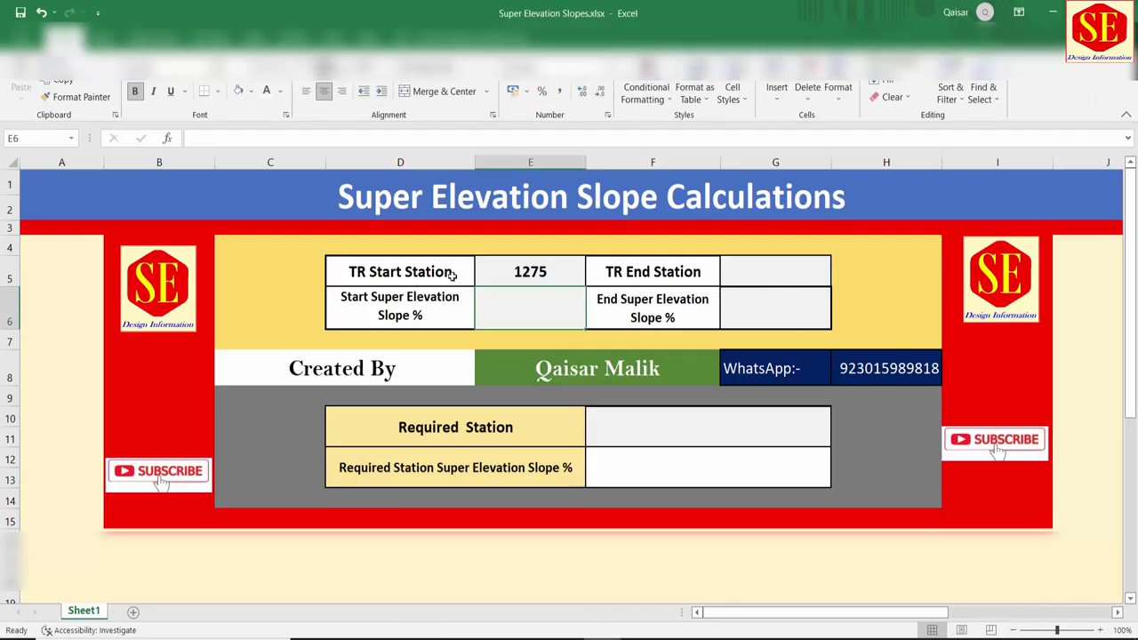
{"action": "left_click", "coordinate": [508, 272]}
{"action": "left_click", "coordinate": [537, 324]}
Enter -2 as the start slope and display it with three decimals as -2.000
{"action": "type", "text": "-2"}
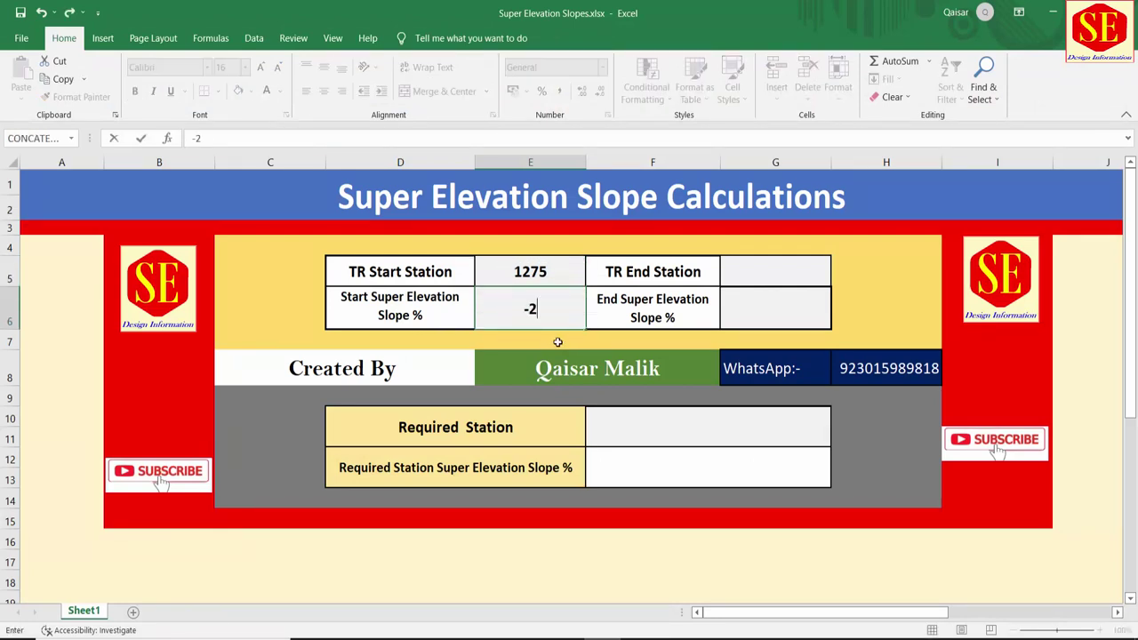
{"action": "key", "text": "ctrl+Return"}
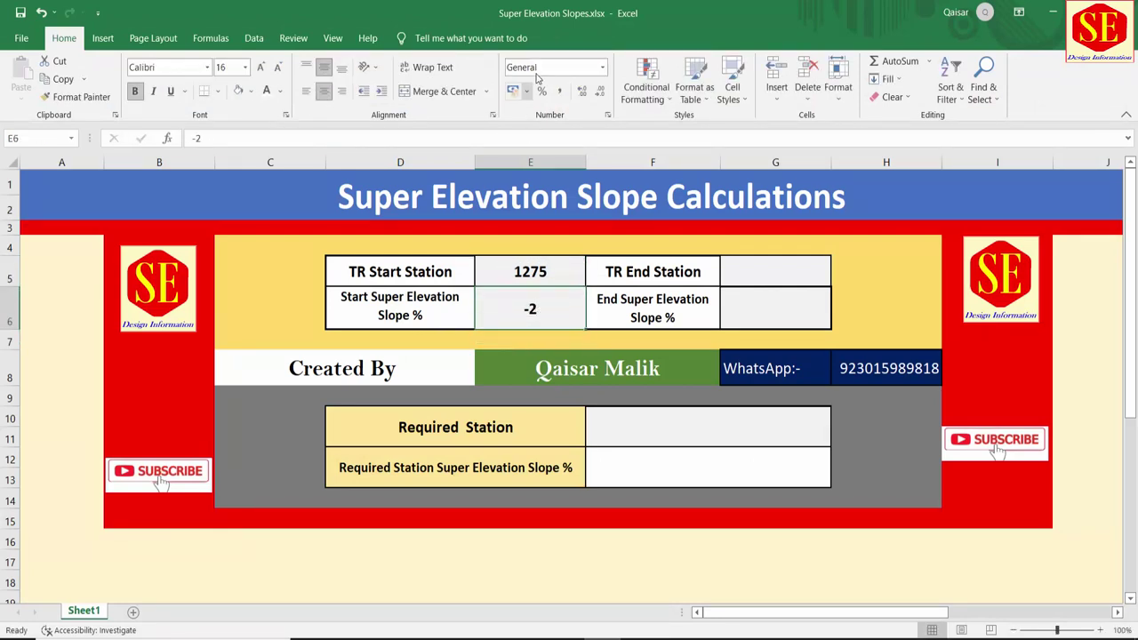
{"action": "left_click", "coordinate": [582, 90]}
{"action": "left_click", "coordinate": [581, 90]}
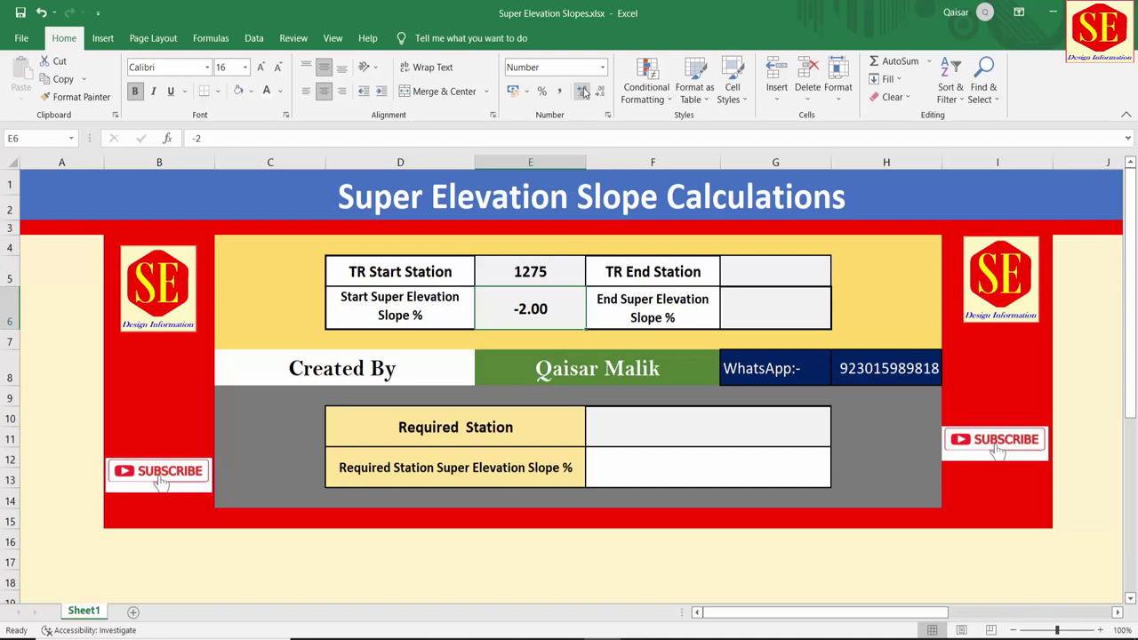
{"action": "left_click", "coordinate": [582, 90]}
{"action": "left_click", "coordinate": [629, 276]}
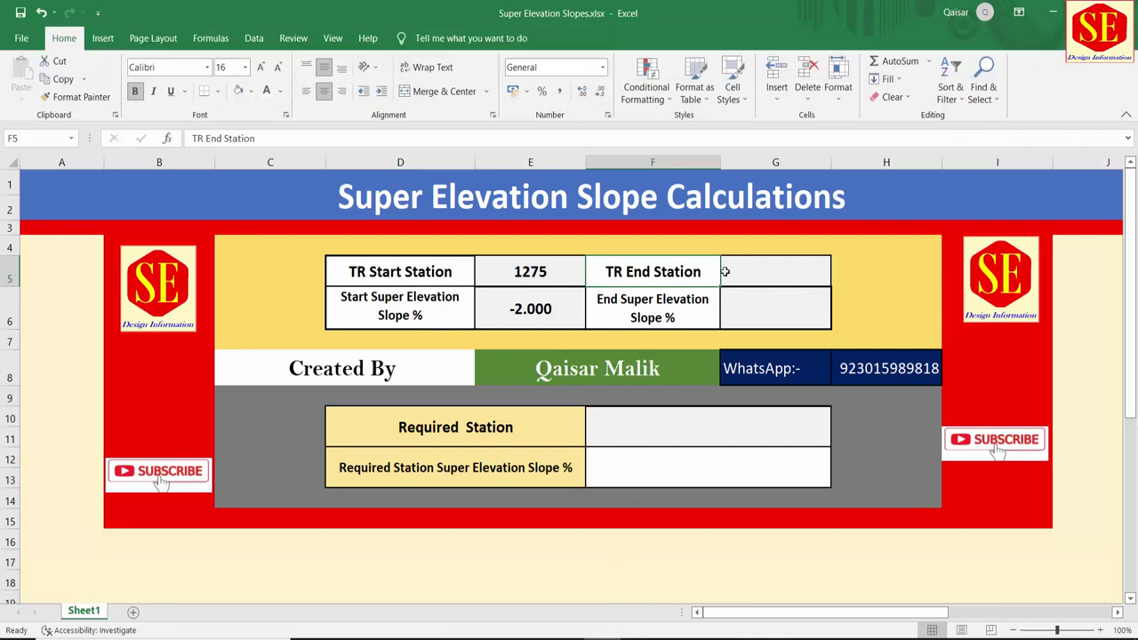
Enter 1350 as the TR End Station and 4 as the end slope
{"action": "left_click", "coordinate": [726, 272]}
{"action": "type", "text": "1350"}
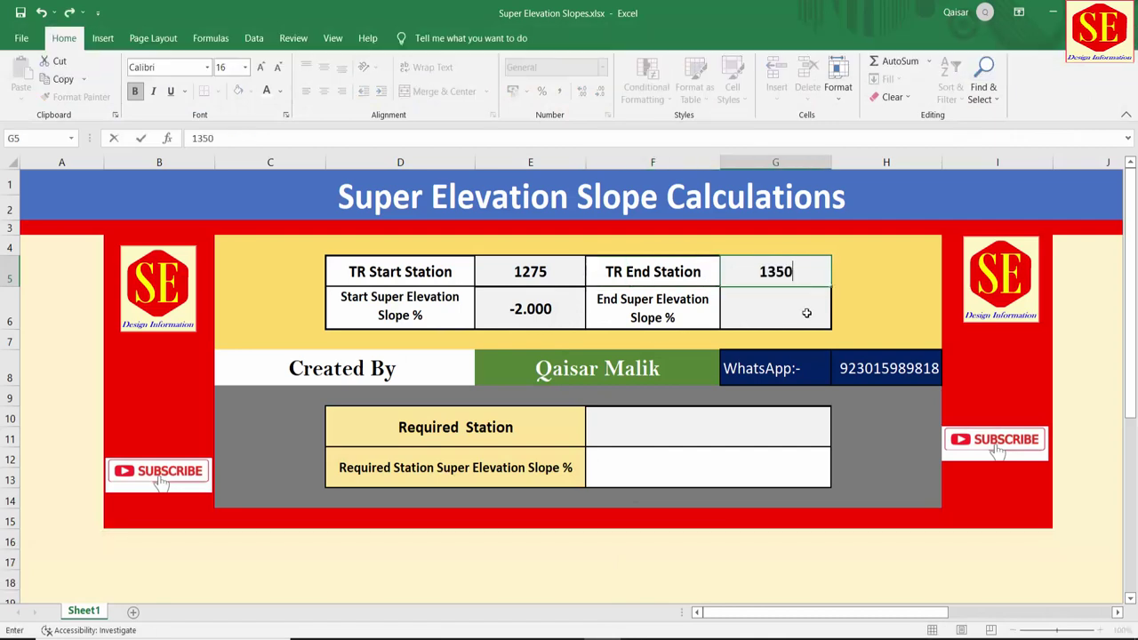
{"action": "key", "text": "Return"}
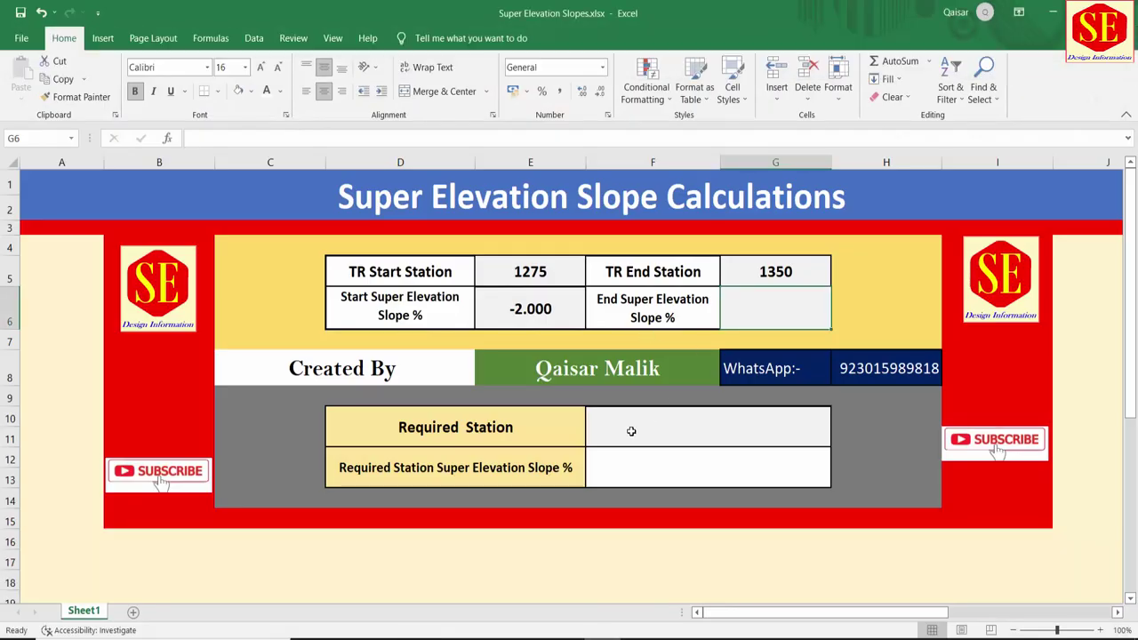
{"action": "type", "text": "4"}
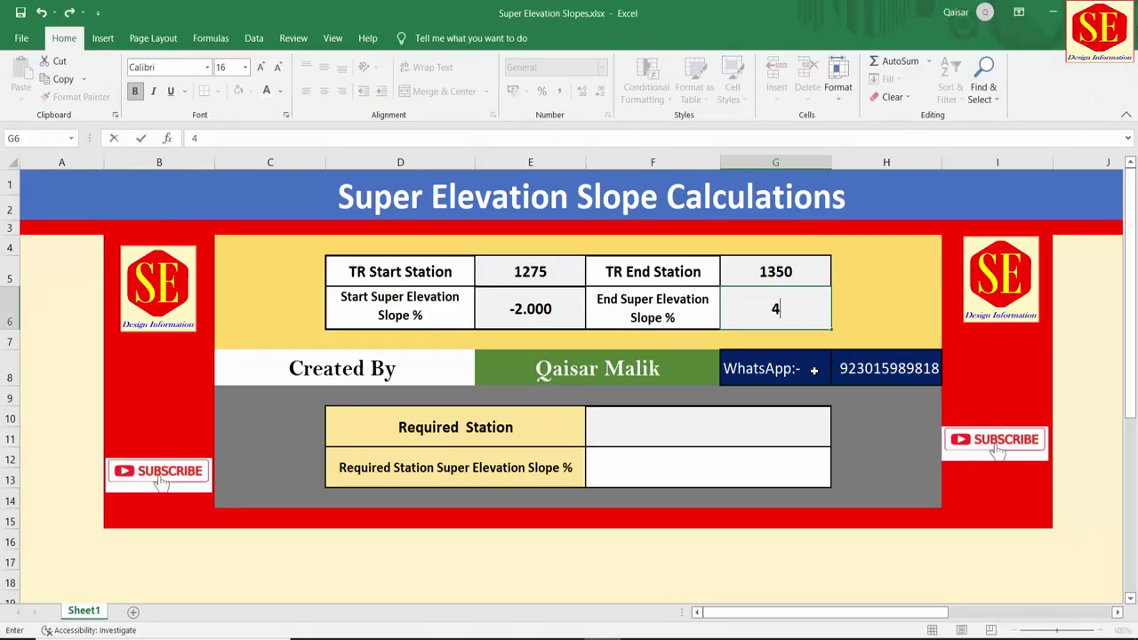
{"action": "key", "text": "Return"}
Review the entered station values and the slopes' number formats
{"action": "left_click", "coordinate": [527, 277]}
{"action": "left_click", "coordinate": [736, 302]}
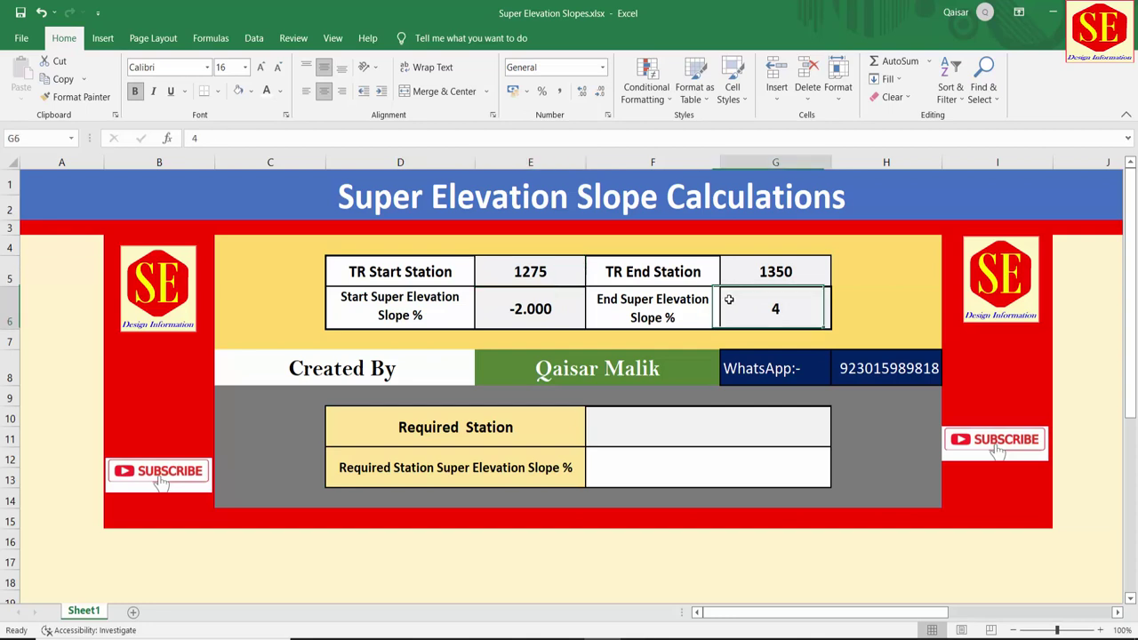
{"action": "left_click", "coordinate": [533, 272]}
{"action": "left_click", "coordinate": [779, 279]}
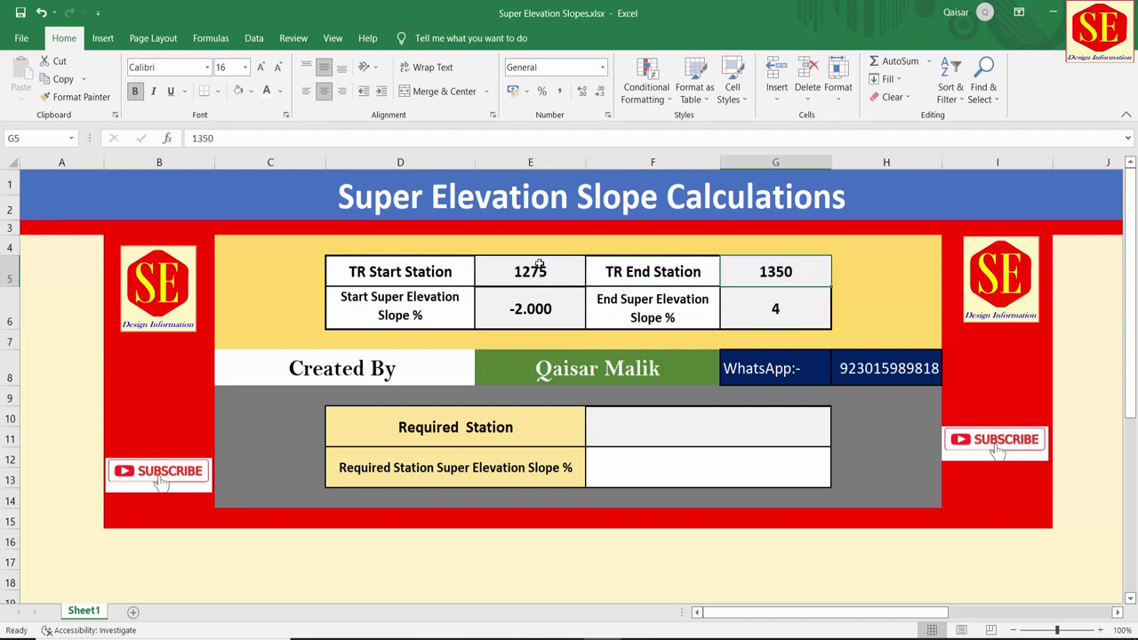
{"action": "left_click", "coordinate": [537, 264]}
{"action": "left_click", "coordinate": [741, 269]}
{"action": "left_click", "coordinate": [526, 312]}
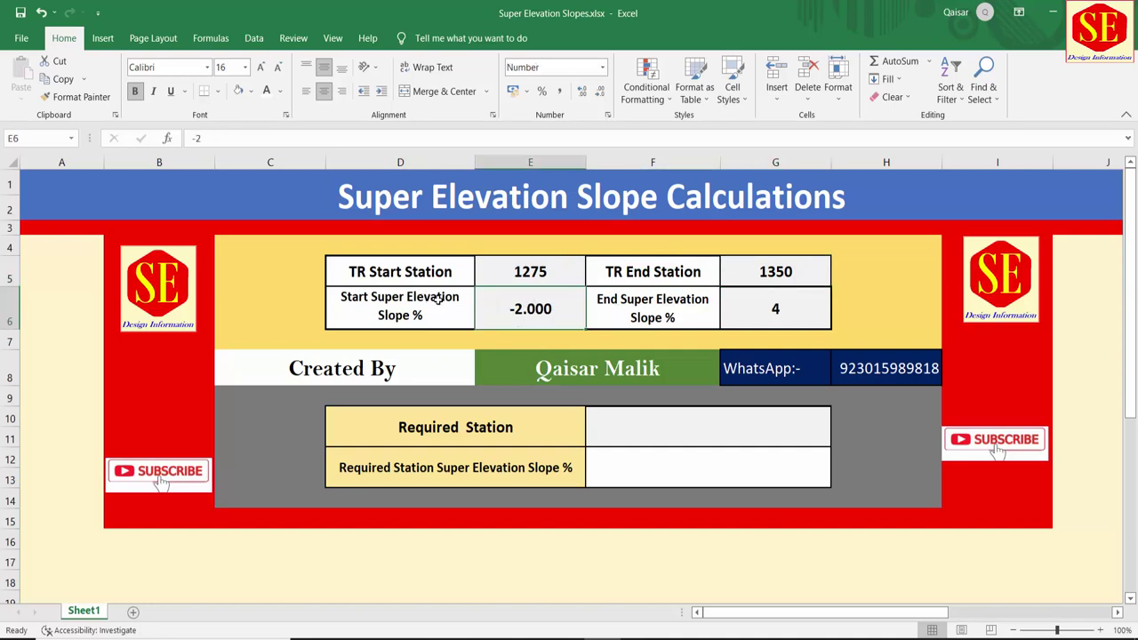
{"action": "left_click", "coordinate": [804, 297]}
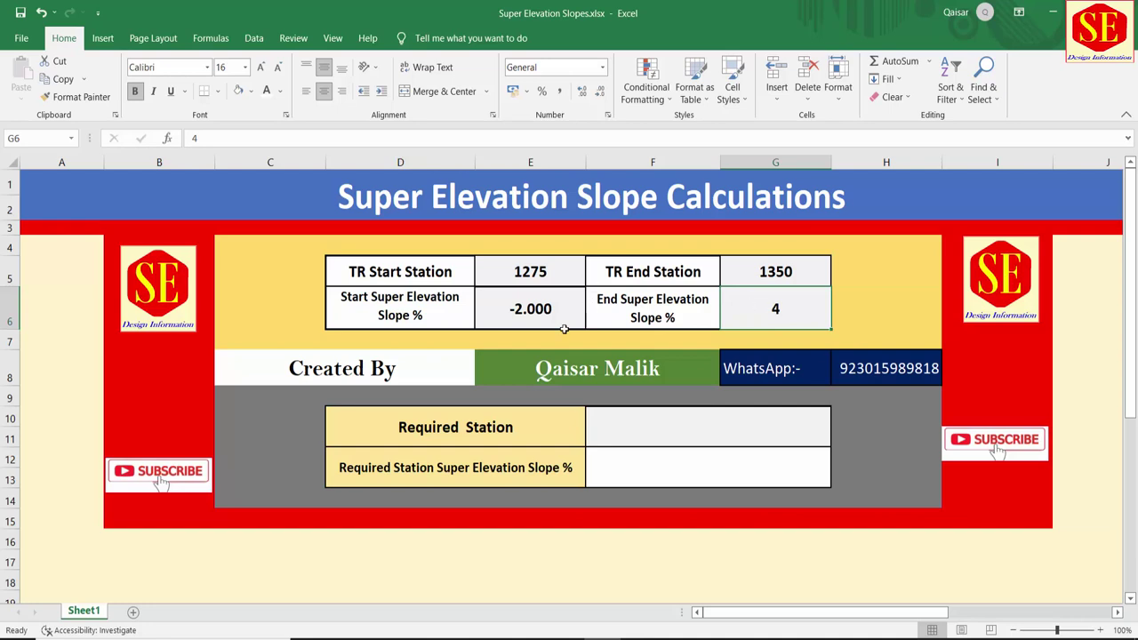
Copy the start slope's three-decimal format onto the end slope so it reads 4.000
{"action": "left_click", "coordinate": [519, 320]}
{"action": "left_click", "coordinate": [76, 96]}
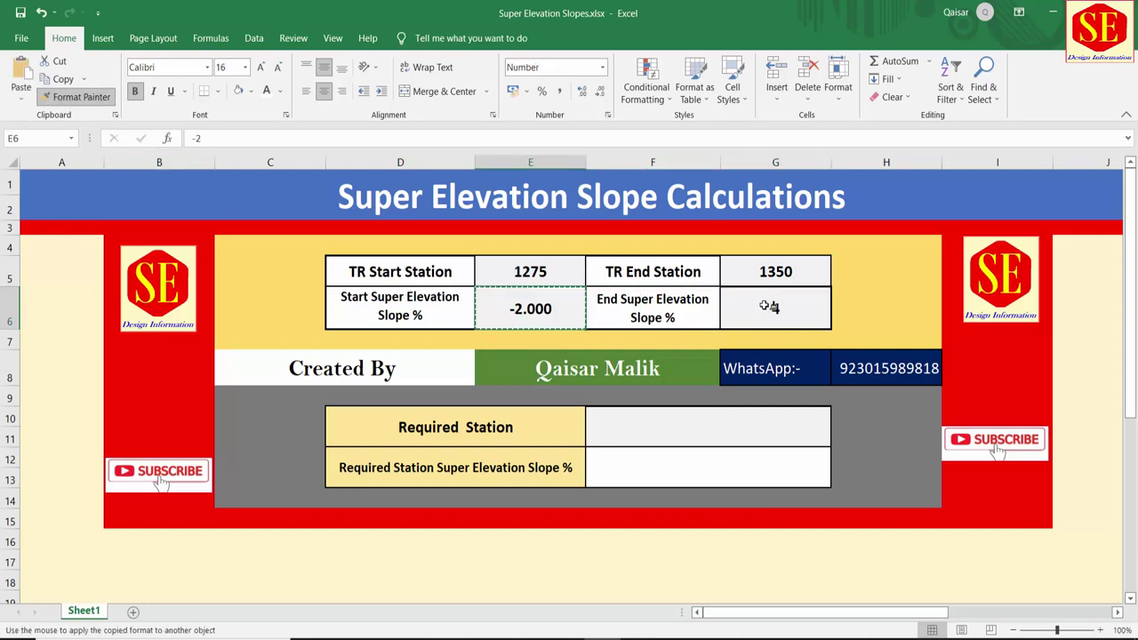
{"action": "left_click", "coordinate": [767, 307]}
Apply the custom number format 0+000.000 so the start station reads 1+275.000
{"action": "left_click", "coordinate": [520, 271]}
{"action": "right_click", "coordinate": [520, 271]}
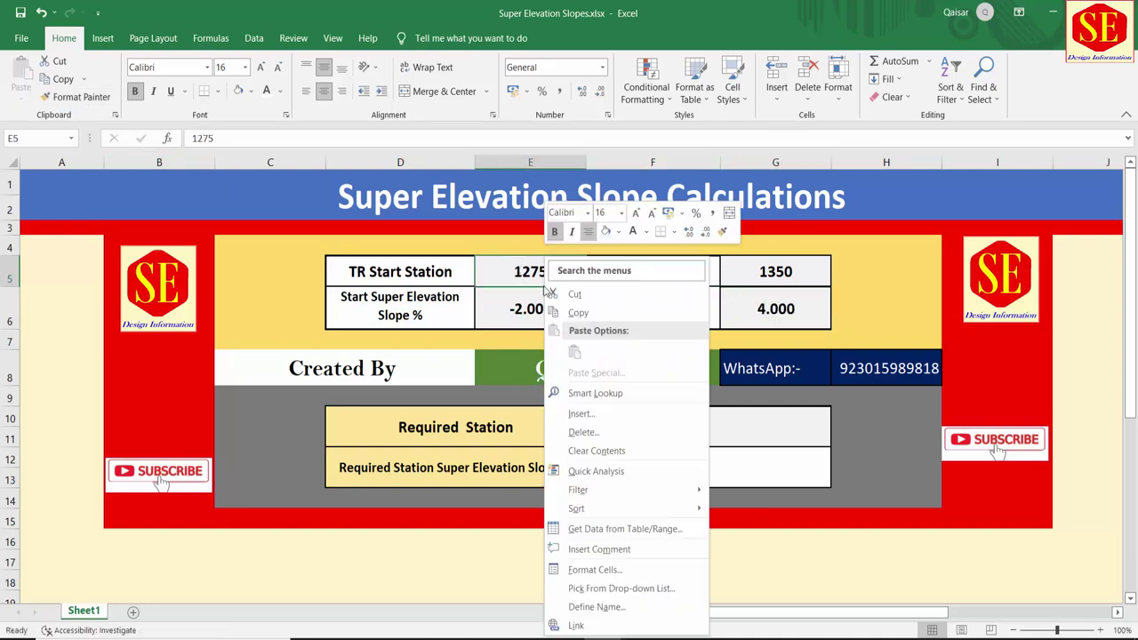
{"action": "left_click", "coordinate": [588, 574]}
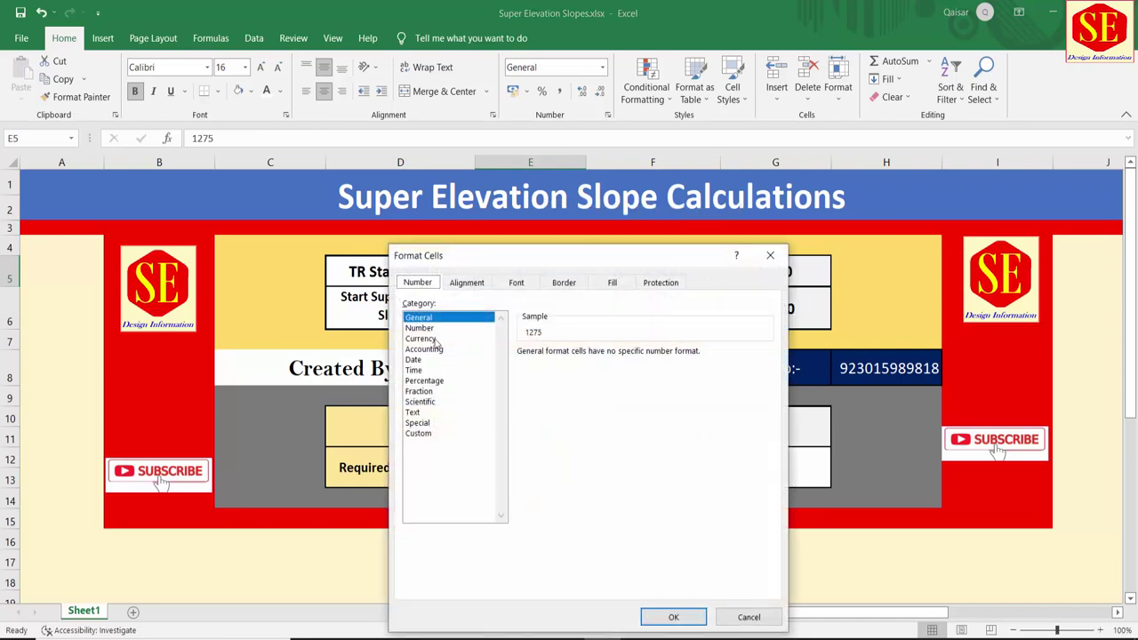
{"action": "left_click", "coordinate": [421, 285]}
{"action": "left_click", "coordinate": [418, 433]}
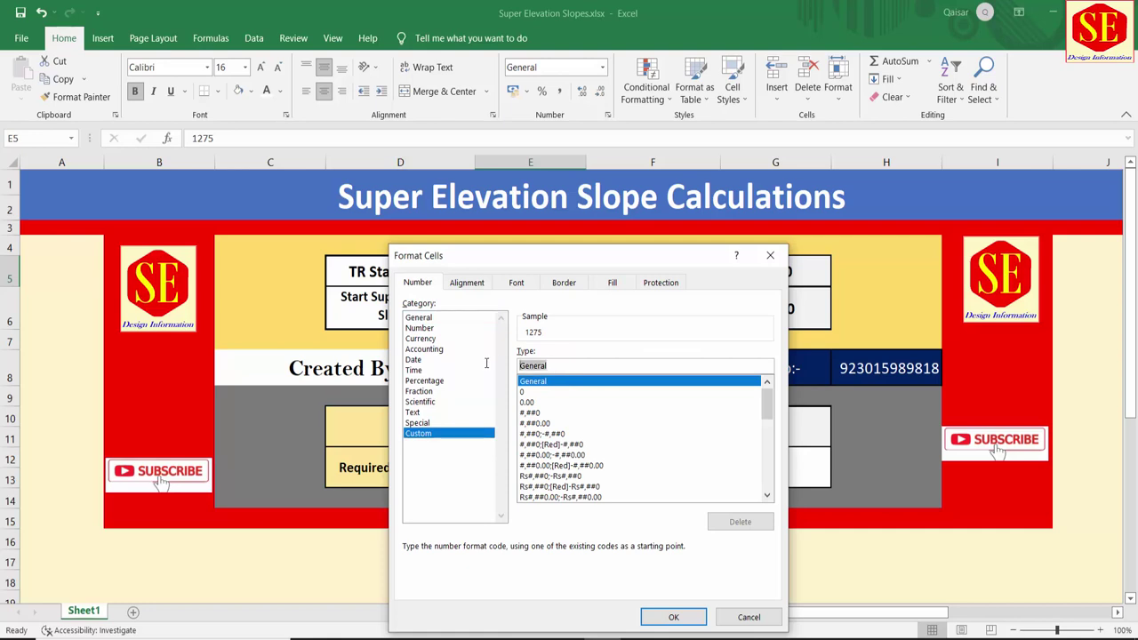
{"action": "type", "text": "0+000.000"}
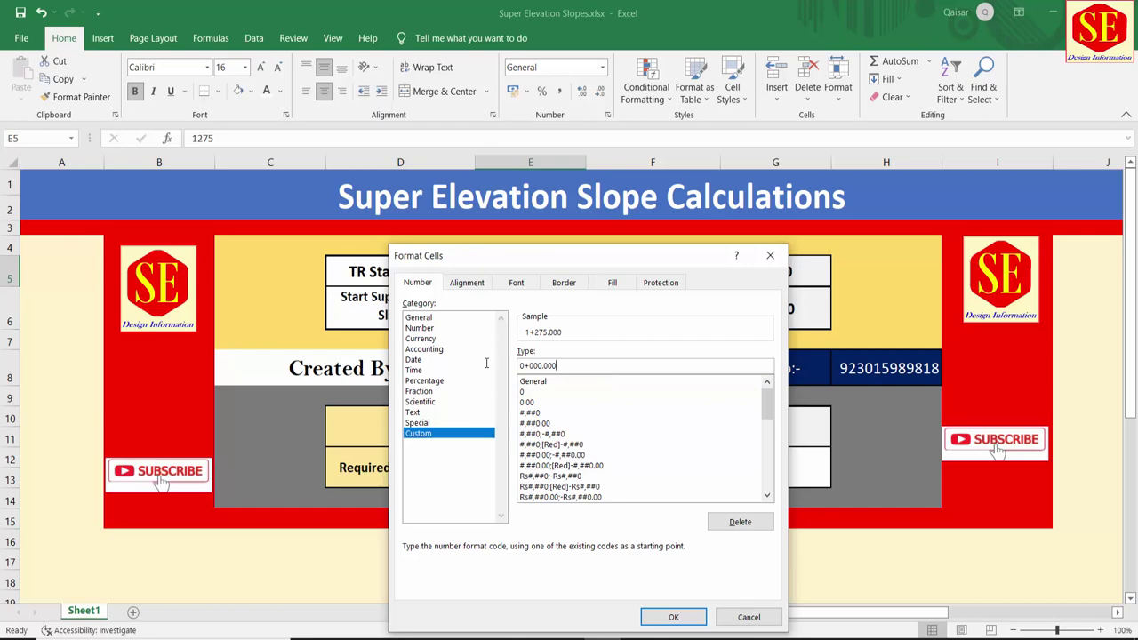
{"action": "left_click", "coordinate": [673, 617]}
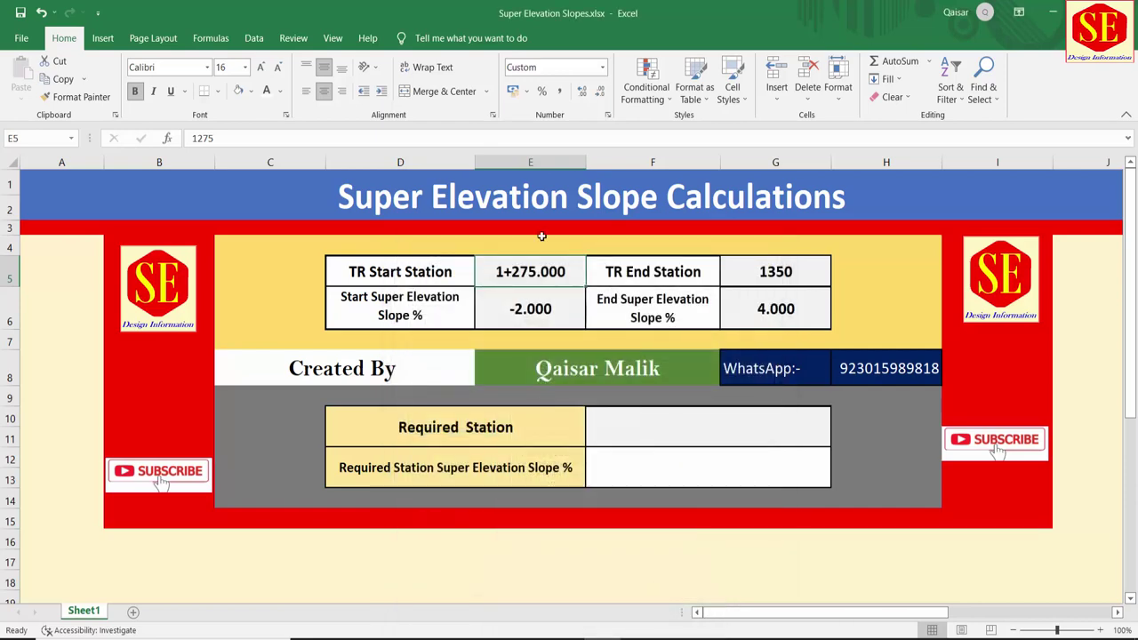
Paint the chainage format onto the end station and Required Station cells, then merge them
{"action": "left_click", "coordinate": [79, 97]}
{"action": "left_click", "coordinate": [775, 271]}
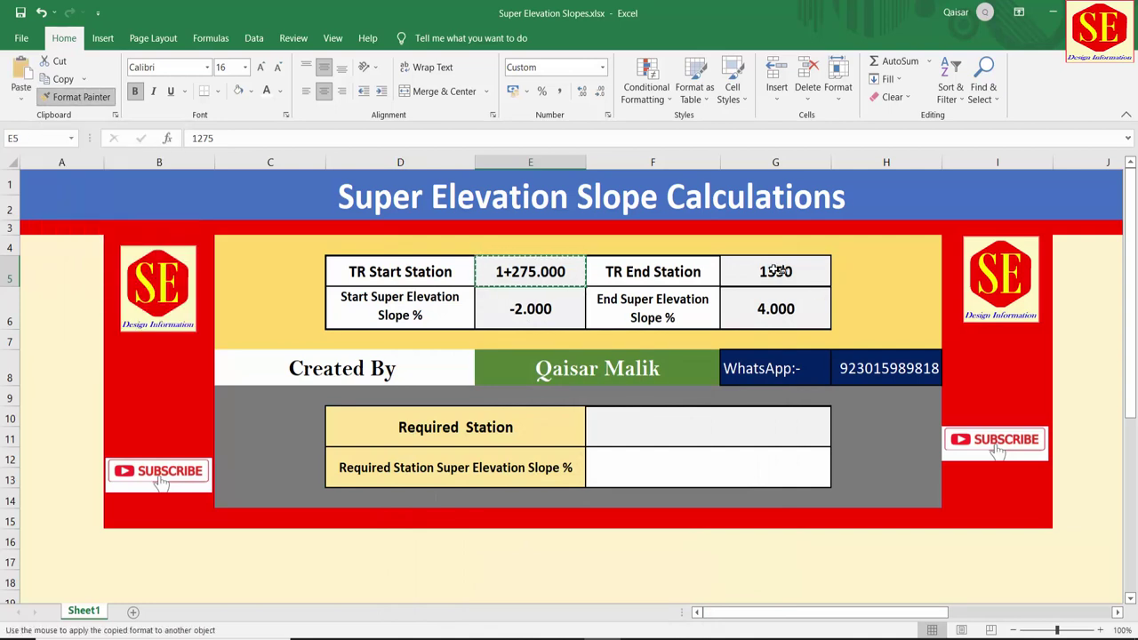
{"action": "left_click", "coordinate": [80, 97]}
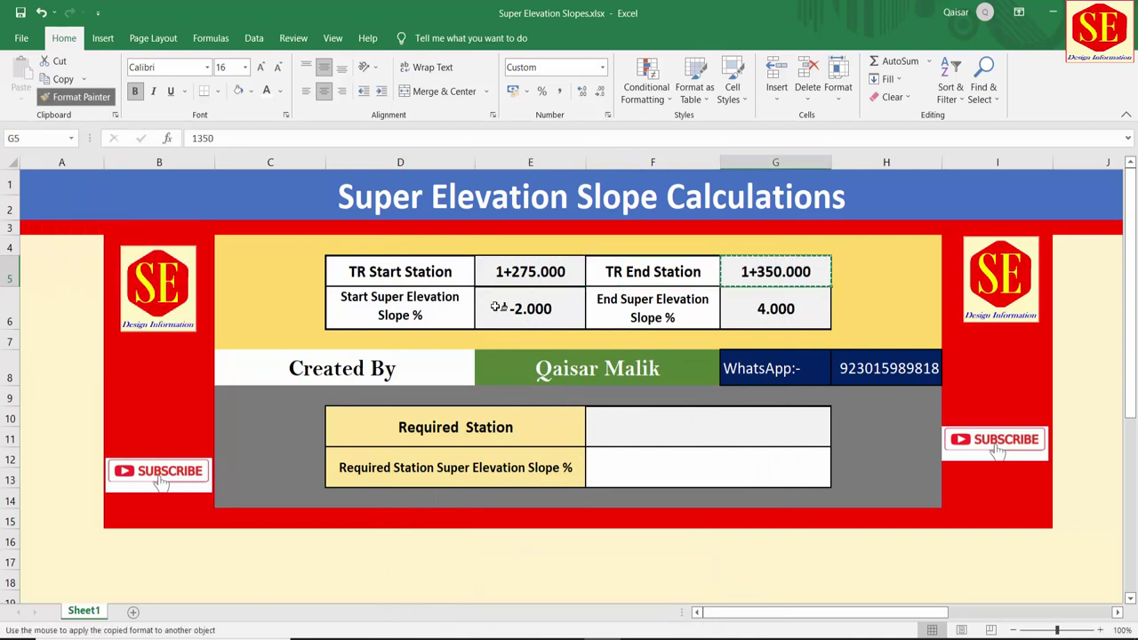
{"action": "left_click", "coordinate": [627, 414]}
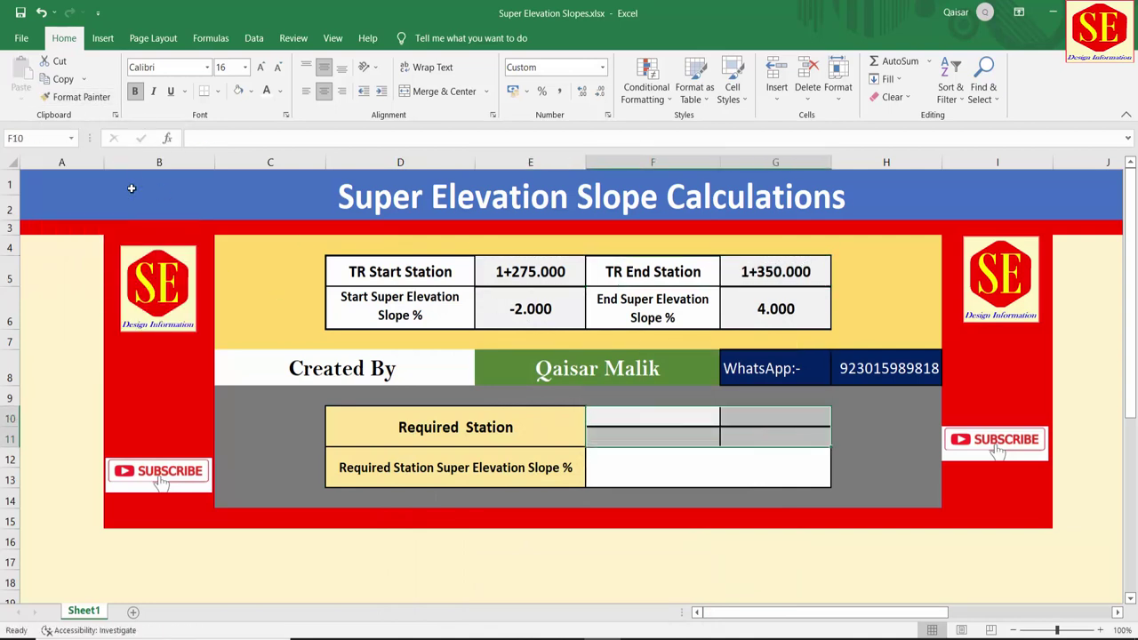
{"action": "left_click", "coordinate": [412, 94]}
Review the start and end station values 1275 and 1350 and start slope -2
{"action": "left_click", "coordinate": [523, 310]}
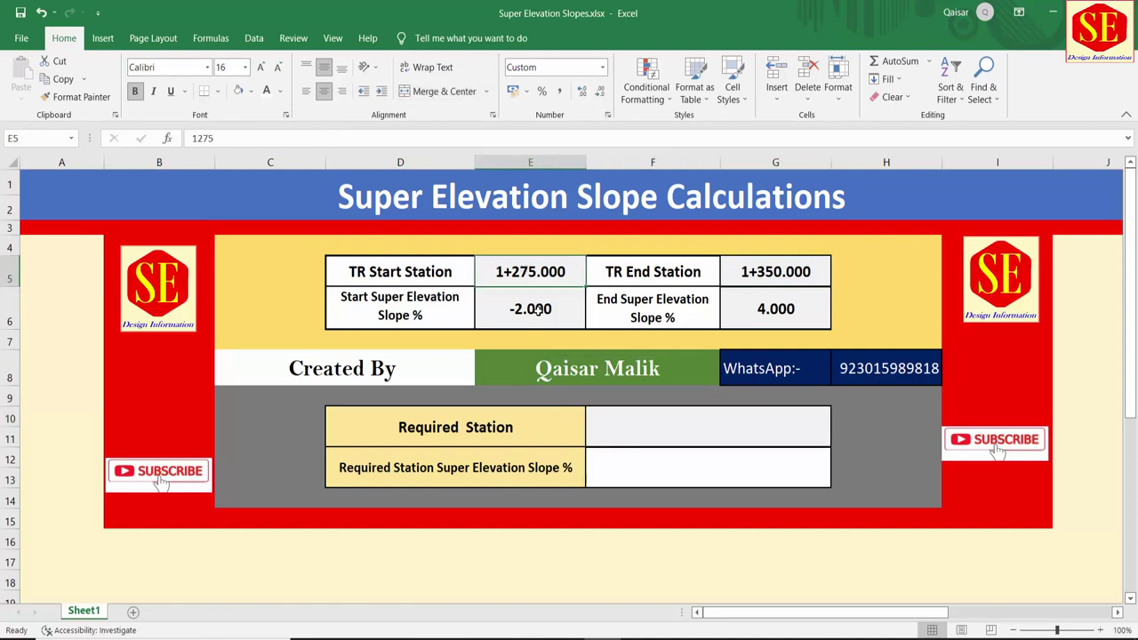
{"action": "left_click", "coordinate": [402, 281]}
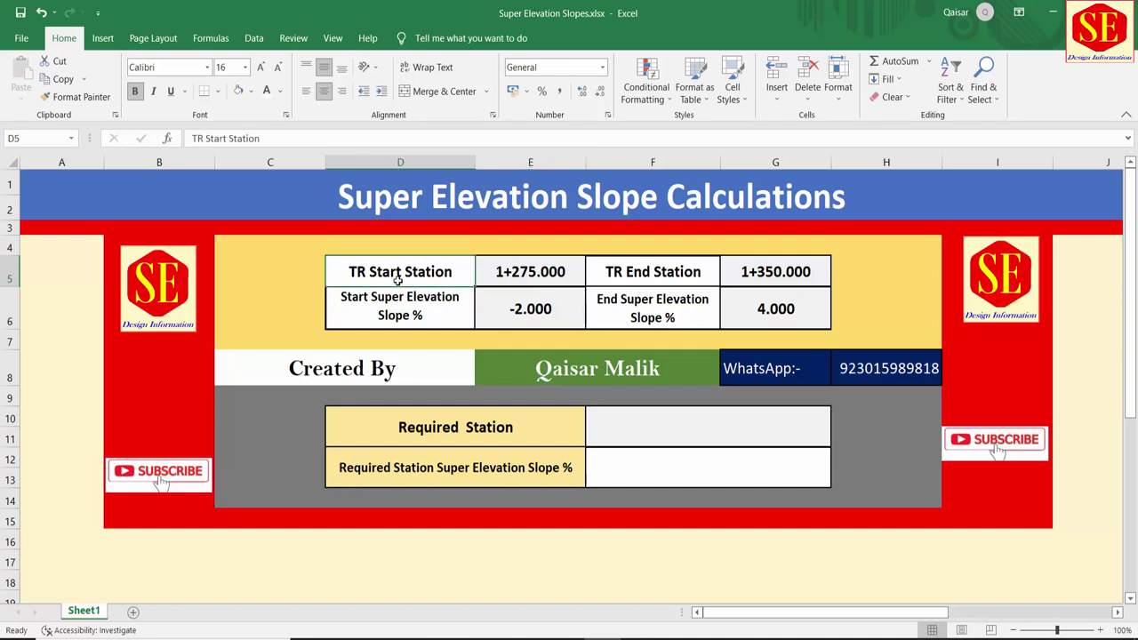
{"action": "left_click", "coordinate": [640, 274]}
{"action": "left_click", "coordinate": [771, 276]}
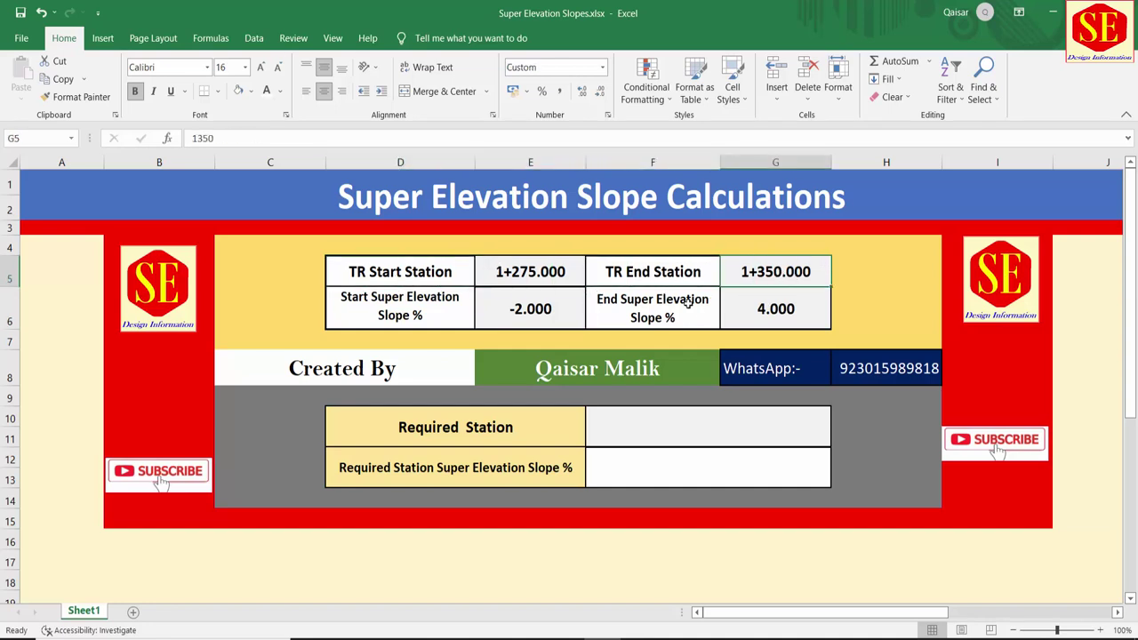
{"action": "left_click", "coordinate": [524, 273]}
{"action": "left_click", "coordinate": [725, 281]}
{"action": "left_click", "coordinate": [503, 274]}
{"action": "left_click", "coordinate": [784, 279]}
{"action": "left_click", "coordinate": [517, 276]}
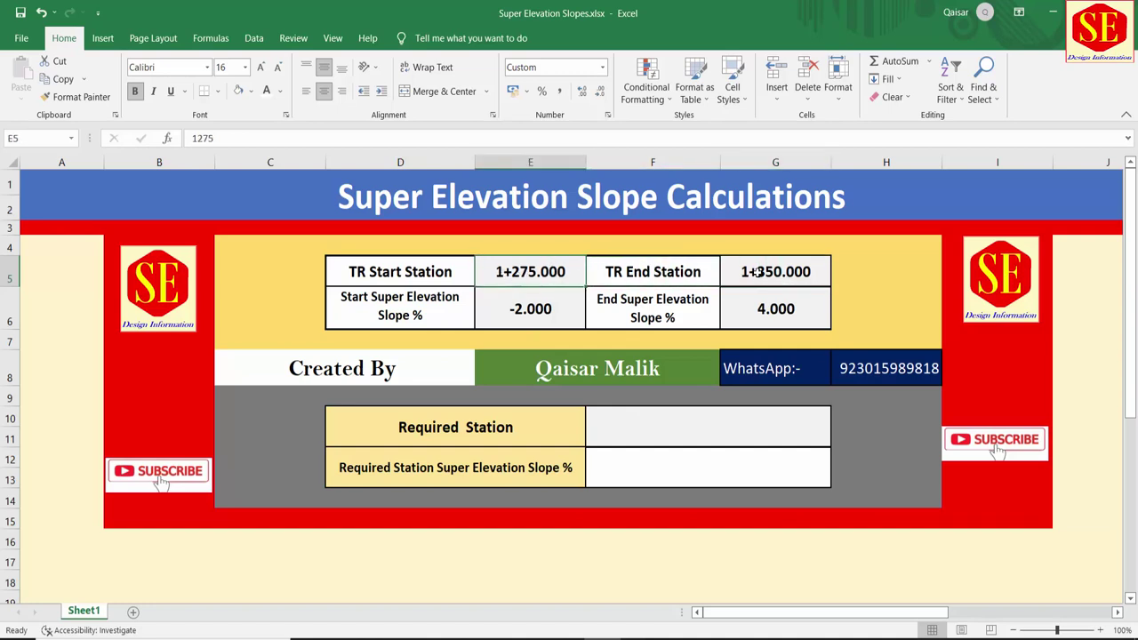
{"action": "left_click", "coordinate": [755, 278]}
{"action": "left_click", "coordinate": [528, 318]}
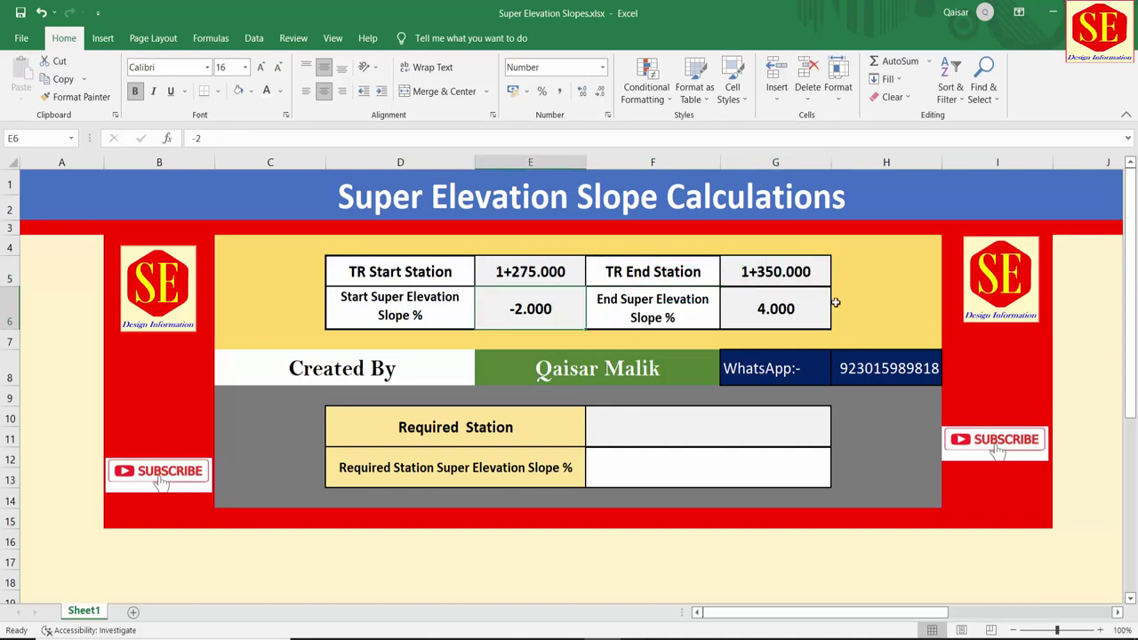
{"action": "left_click", "coordinate": [781, 309]}
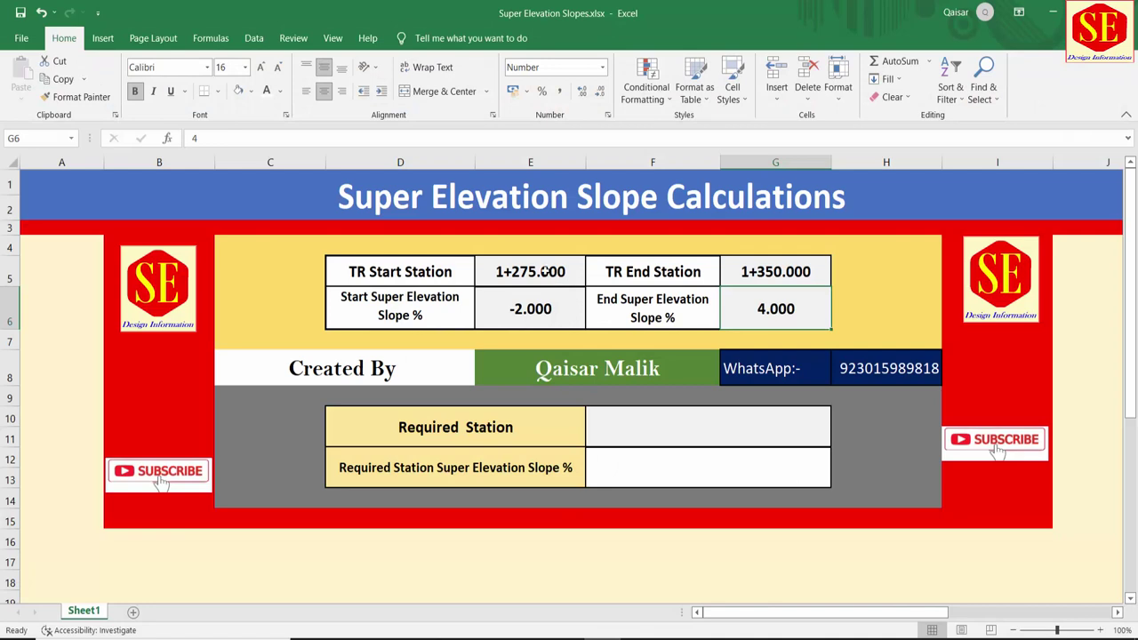
{"action": "left_click", "coordinate": [545, 271]}
{"action": "left_click", "coordinate": [791, 266]}
{"action": "left_click", "coordinate": [546, 272]}
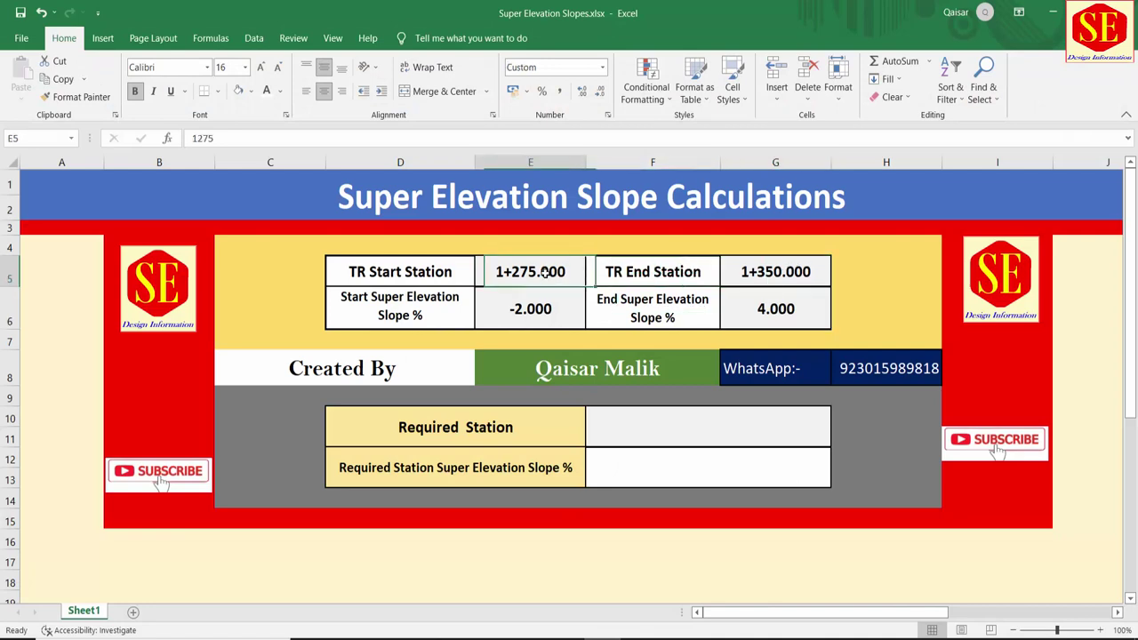
{"action": "left_click", "coordinate": [735, 271]}
{"action": "left_click", "coordinate": [504, 306]}
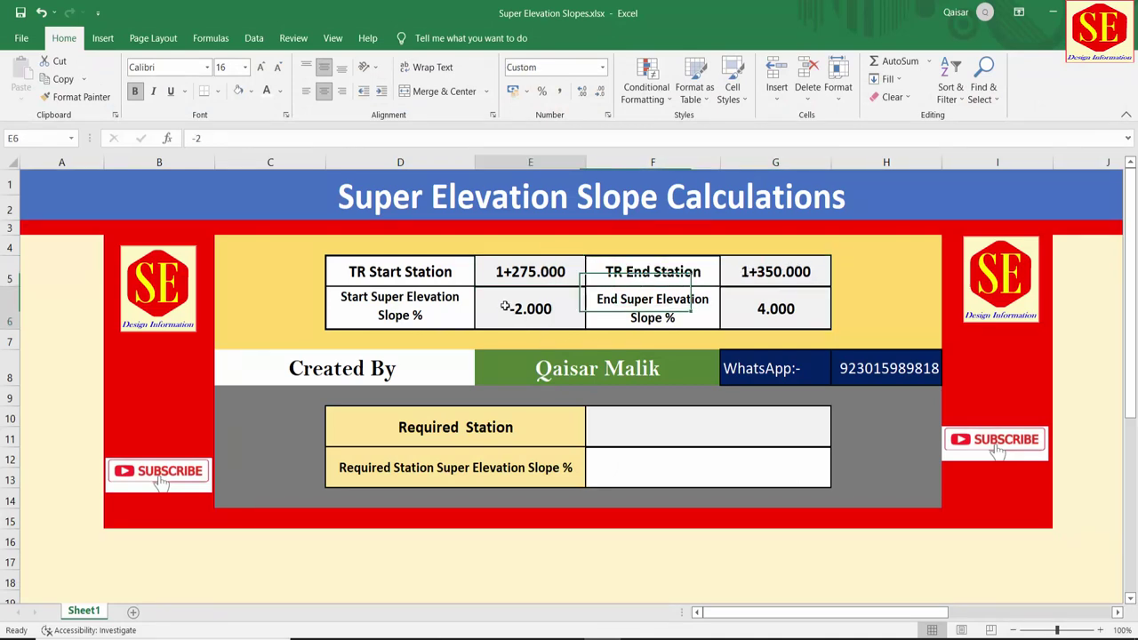
{"action": "left_click", "coordinate": [796, 313]}
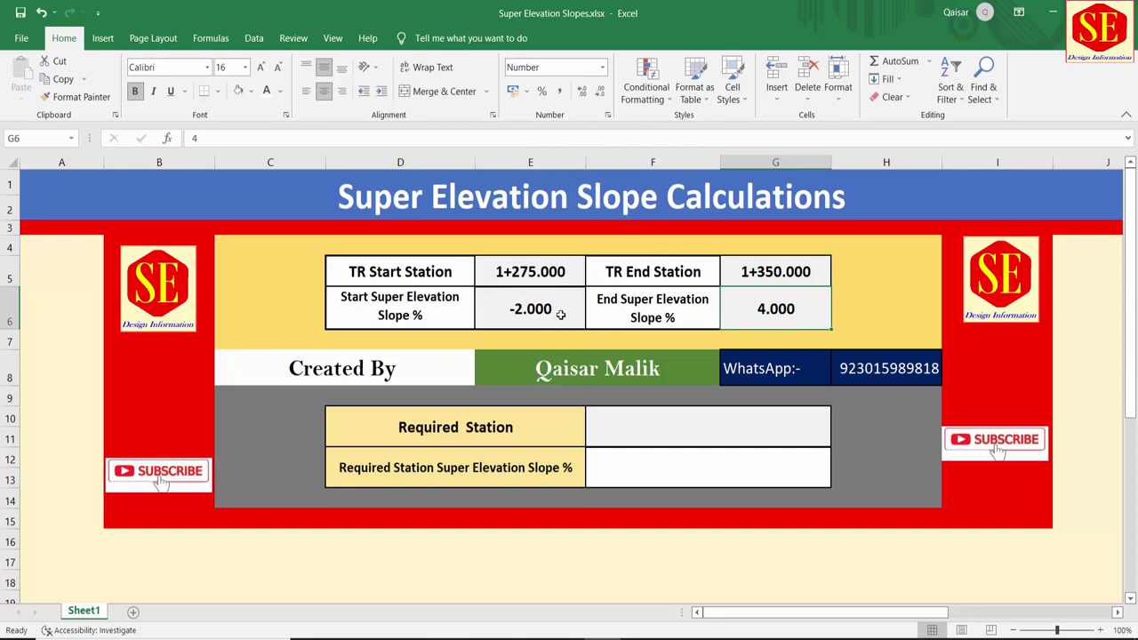
{"action": "left_click", "coordinate": [655, 432]}
{"action": "left_click", "coordinate": [469, 421]}
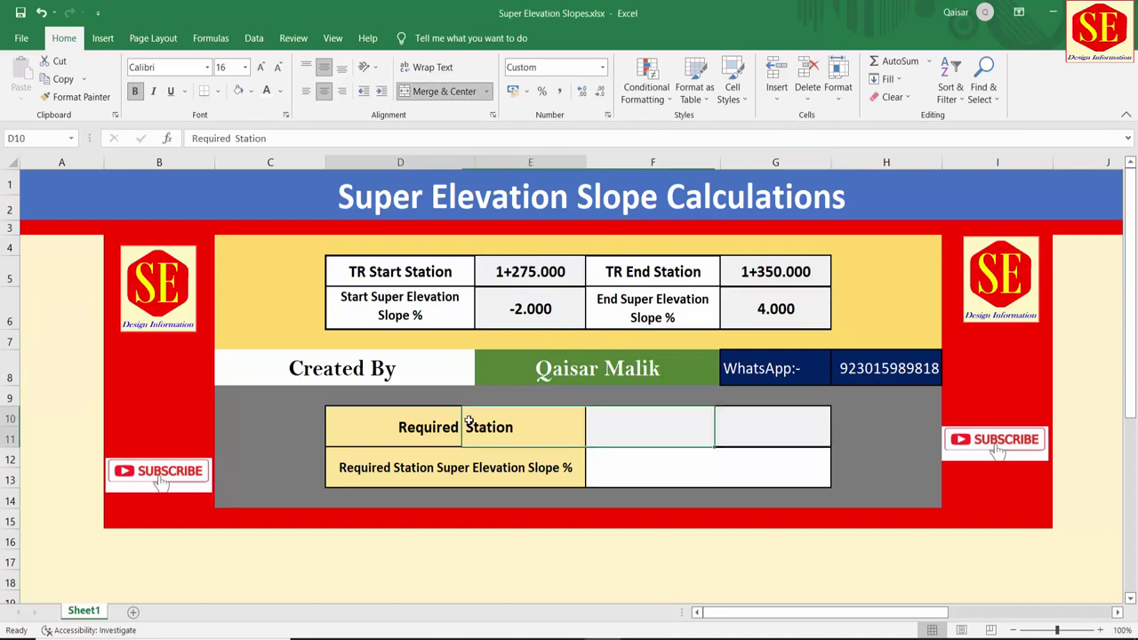
{"action": "left_click", "coordinate": [613, 419]}
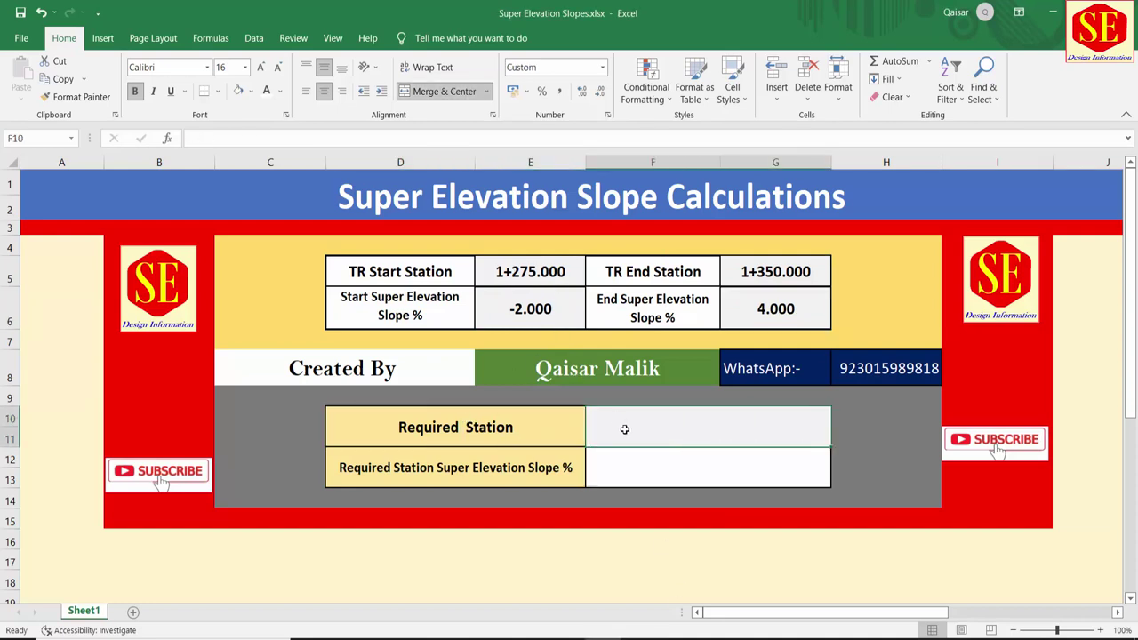
{"action": "left_click", "coordinate": [526, 277]}
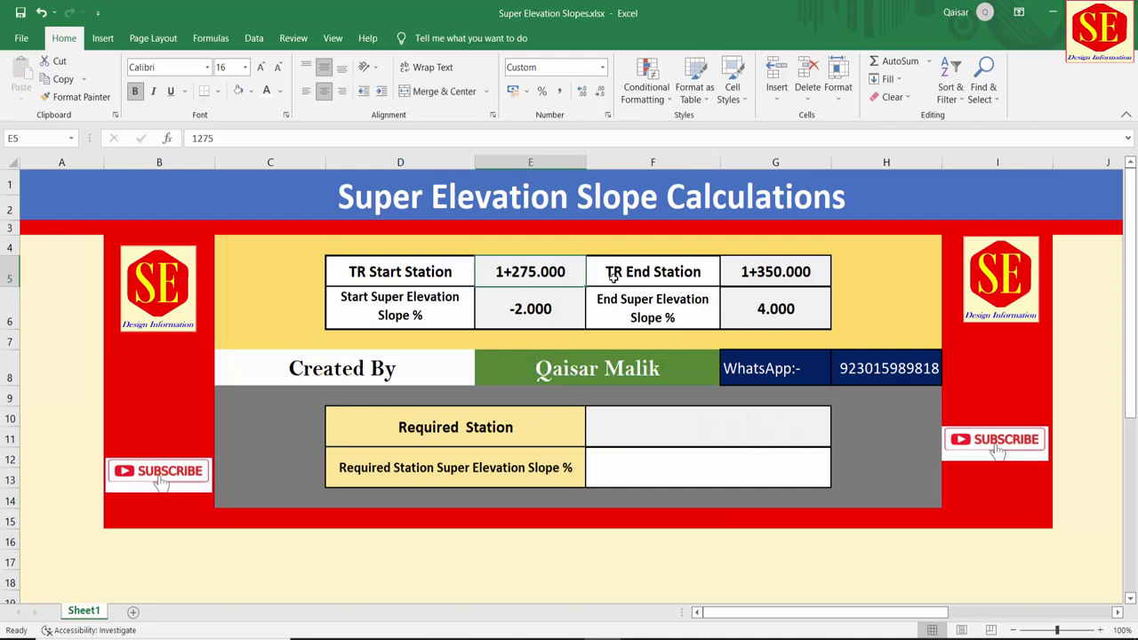
{"action": "left_click", "coordinate": [787, 280]}
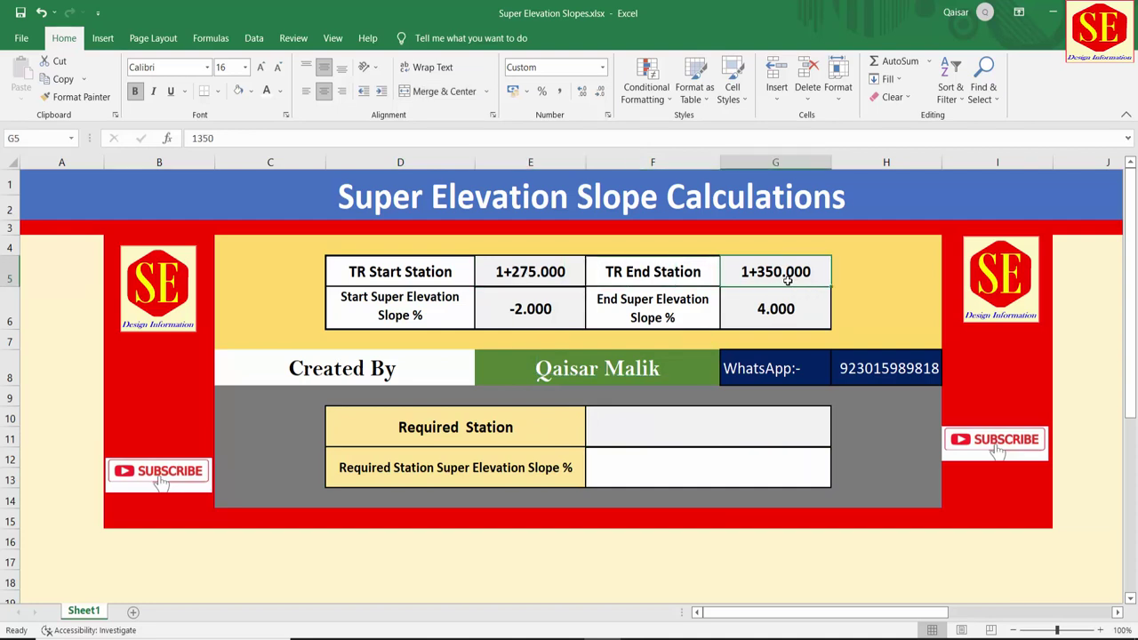
{"action": "left_click", "coordinate": [519, 272]}
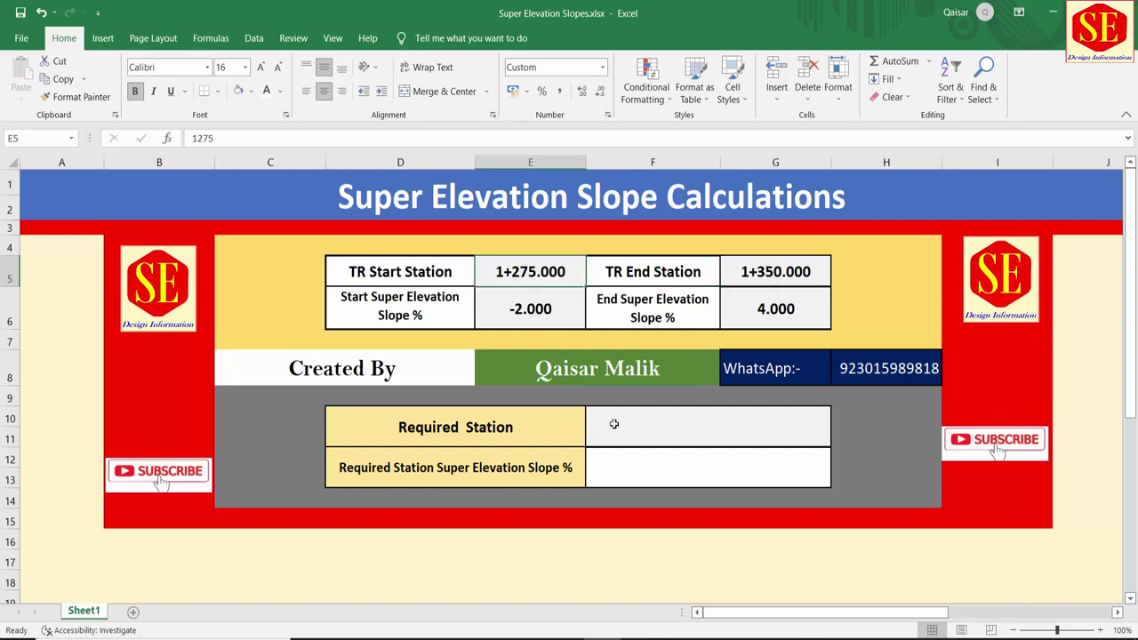
{"action": "left_click", "coordinate": [657, 422]}
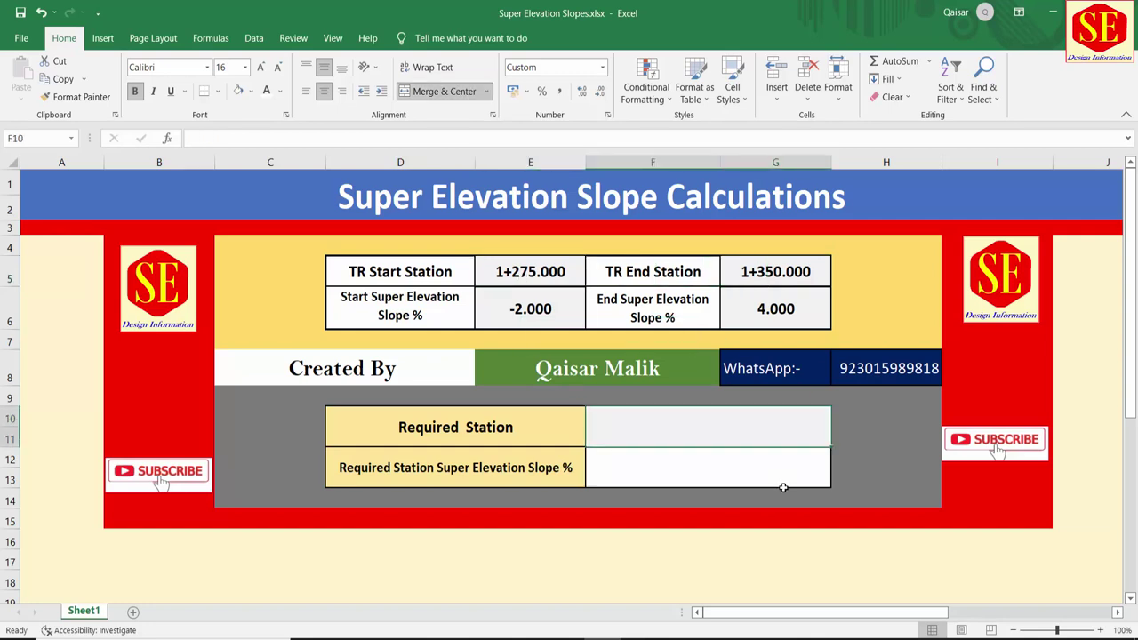
Enter 1300 as the Required Station so it reads 1+300.000
{"action": "type", "text": "1"}
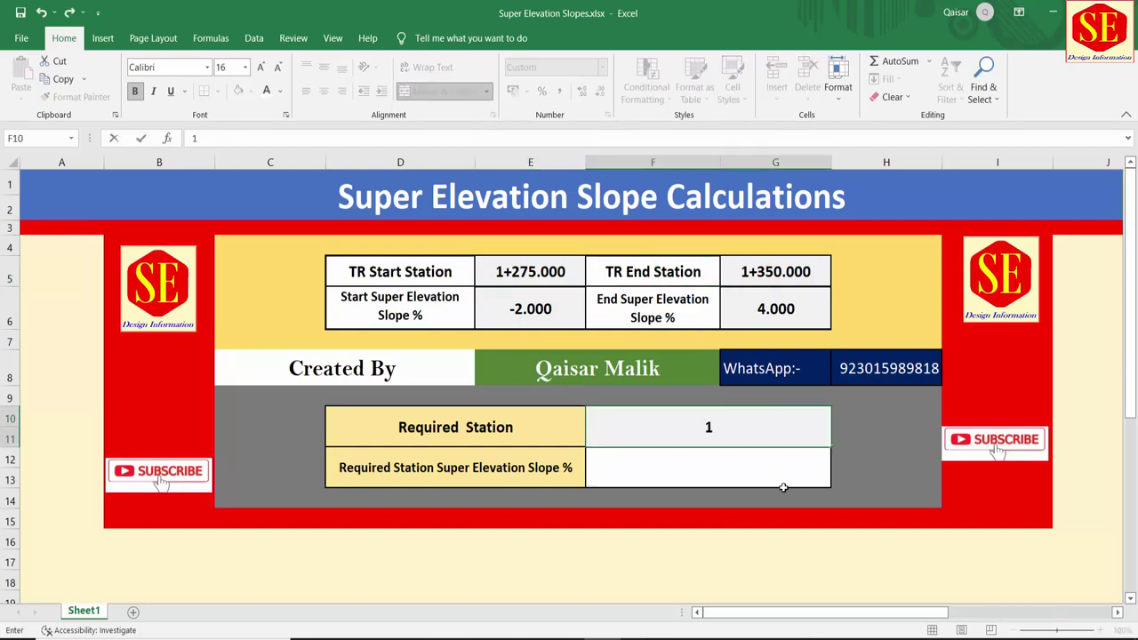
{"action": "type", "text": "300"}
{"action": "key", "text": "Return"}
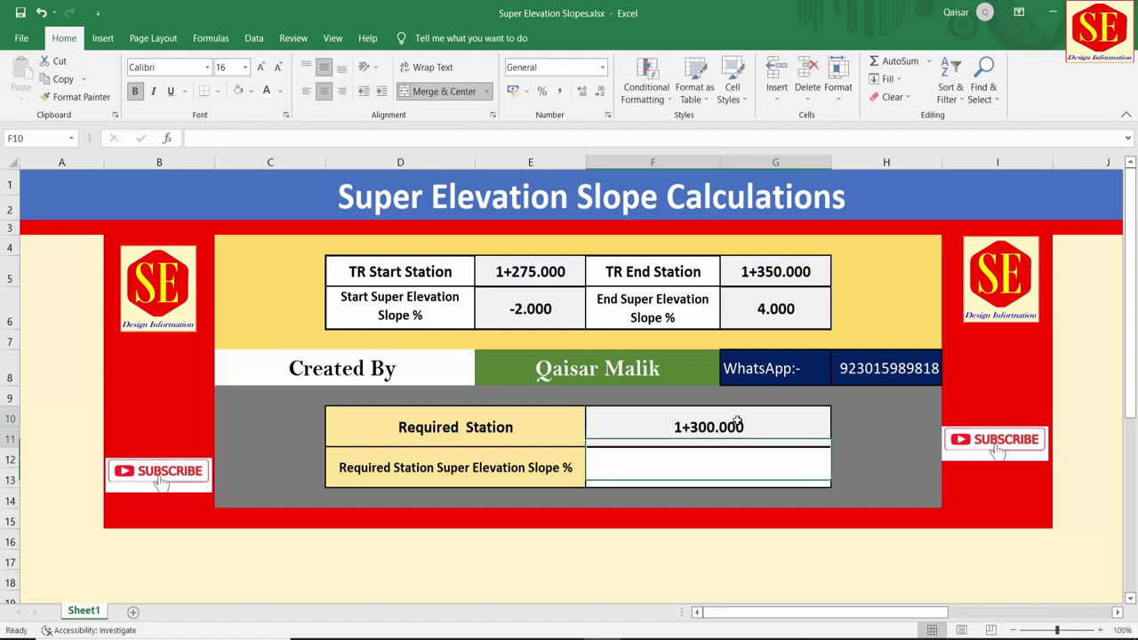
{"action": "left_click", "coordinate": [720, 470]}
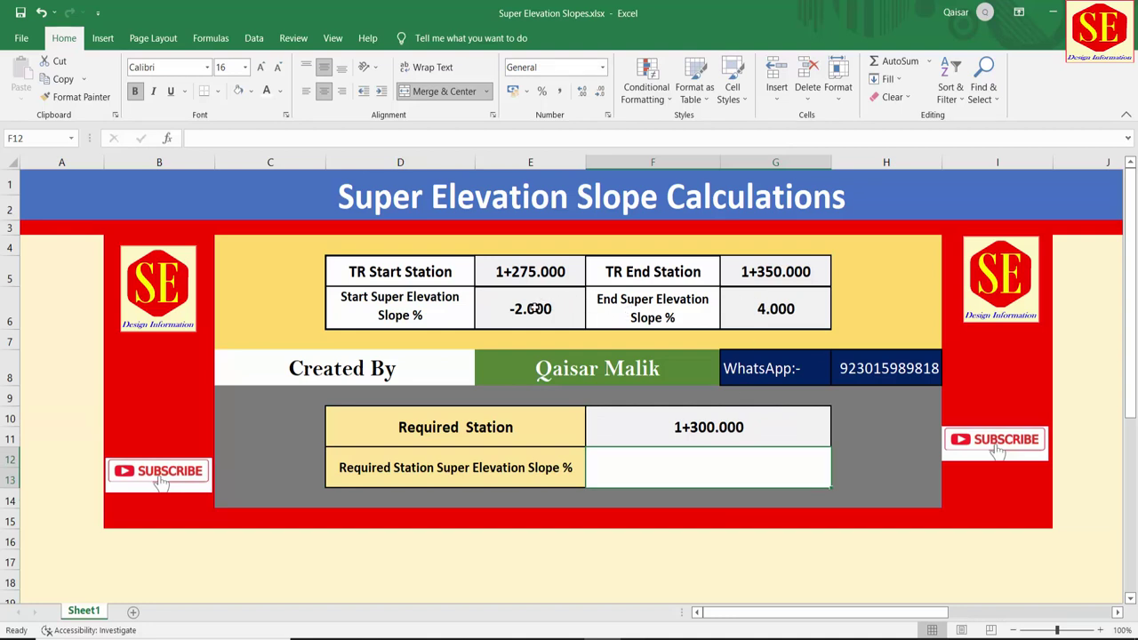
Compare the start and end slope values, then select the slope result cell F12
{"action": "left_click", "coordinate": [536, 308]}
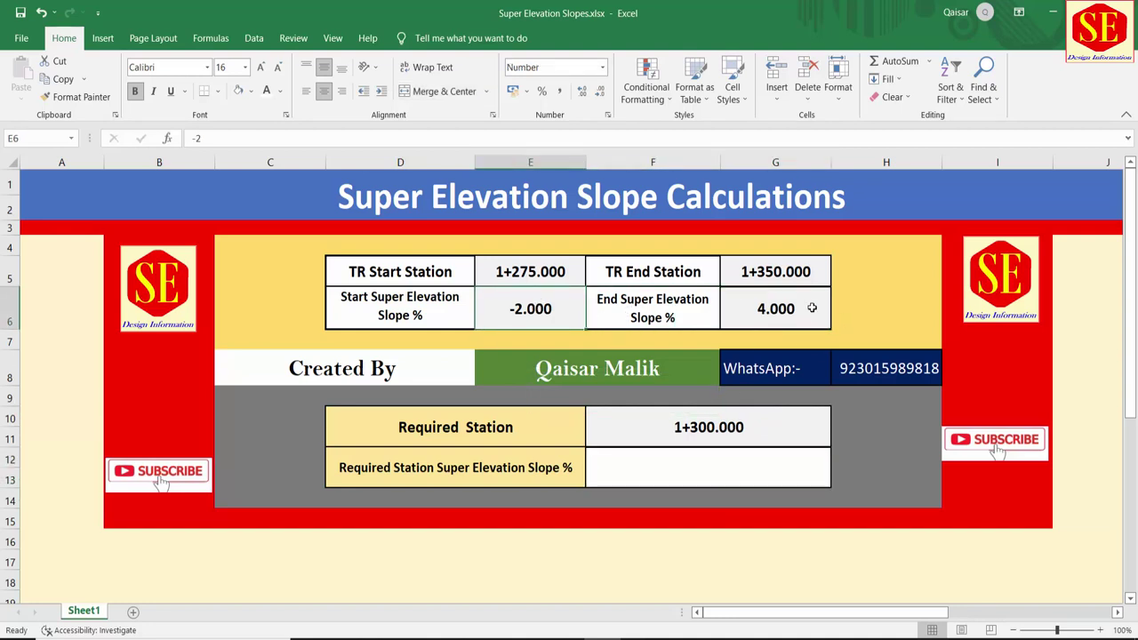
{"action": "left_click", "coordinate": [811, 307]}
{"action": "left_click", "coordinate": [551, 309]}
{"action": "left_click", "coordinate": [818, 309]}
{"action": "left_click", "coordinate": [541, 310]}
{"action": "left_click", "coordinate": [750, 312]}
{"action": "left_click", "coordinate": [709, 453]}
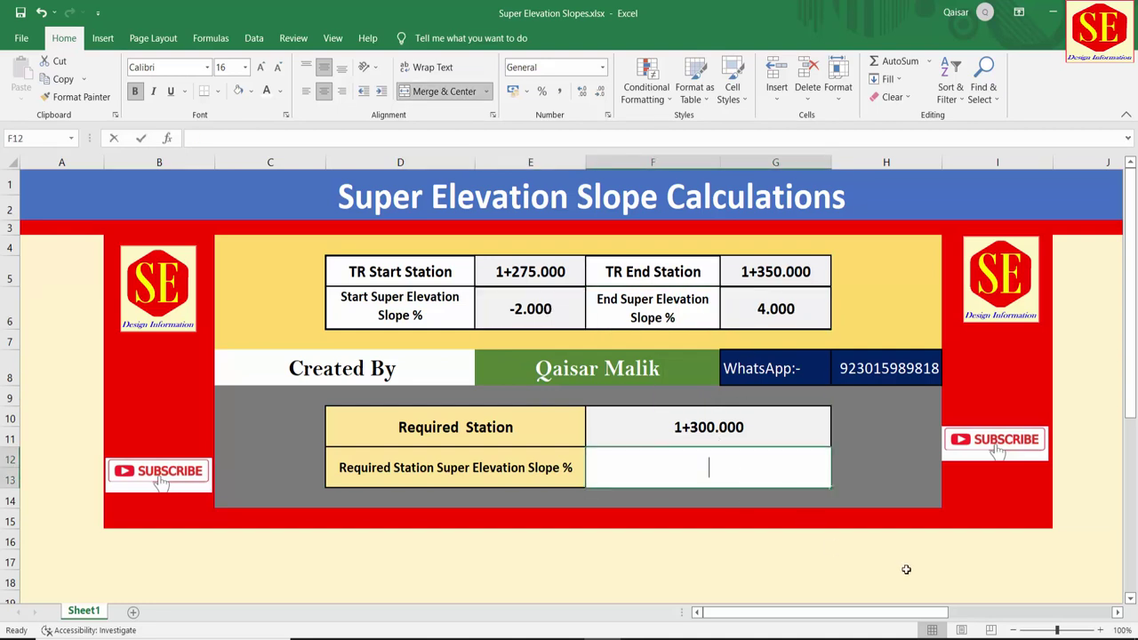
Begin the F12 formula as =E6+((-E6+G6) using the start and end slopes
{"action": "type", "text": "="}
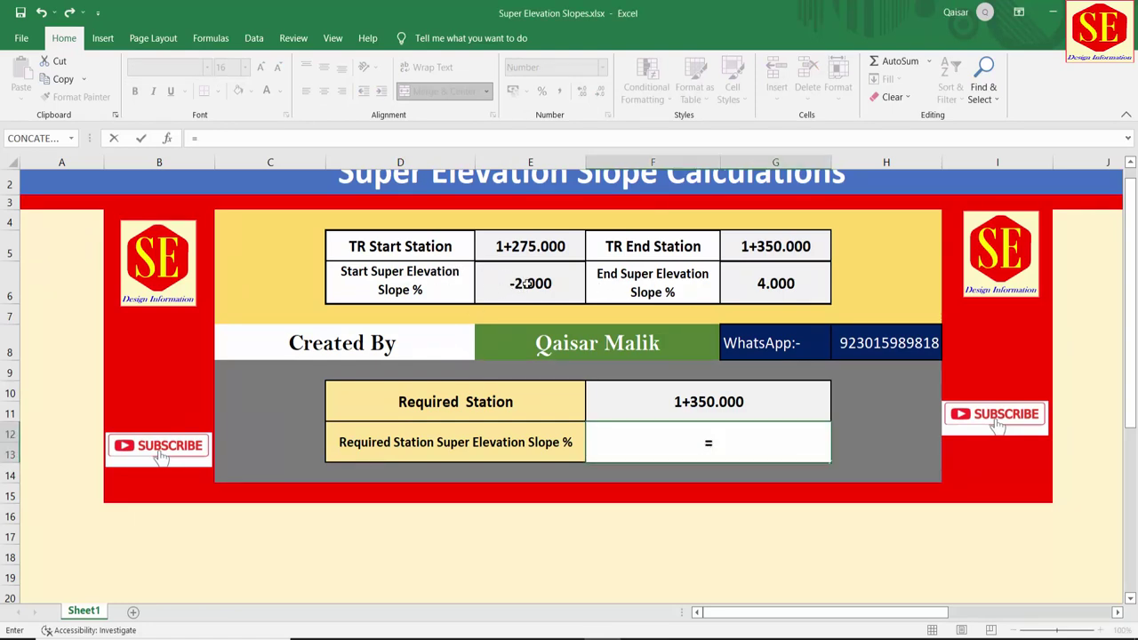
{"action": "left_click", "coordinate": [527, 282]}
{"action": "type", "text": "+"}
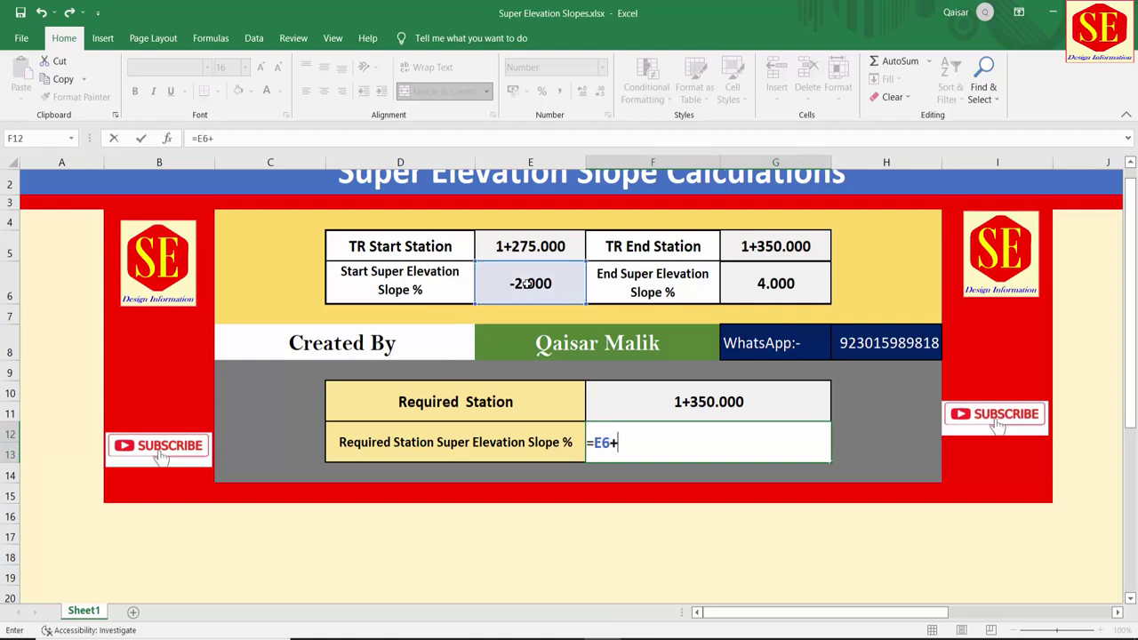
{"action": "type", "text": "("}
{"action": "type", "text": "((-"}
{"action": "left_click", "coordinate": [535, 281]}
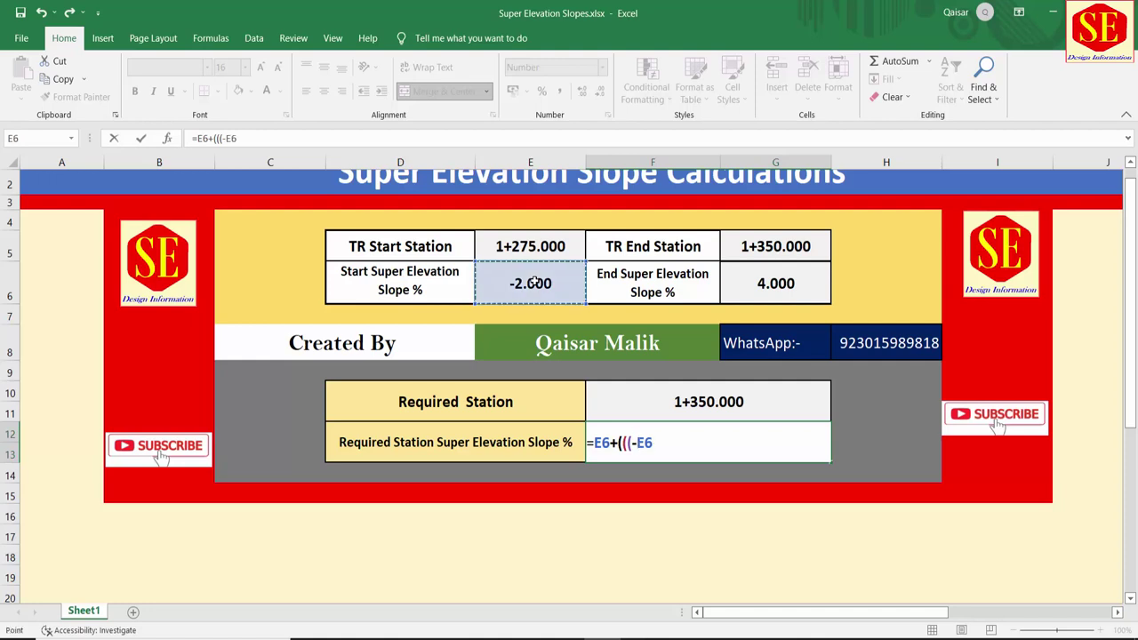
{"action": "type", "text": "+"}
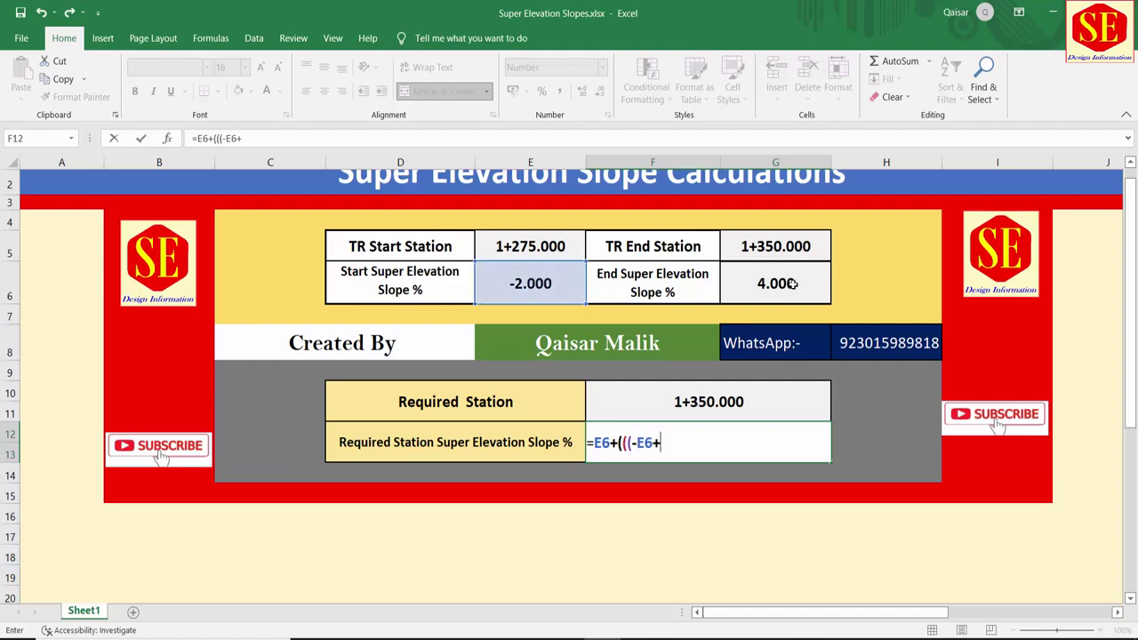
{"action": "left_click", "coordinate": [793, 285]}
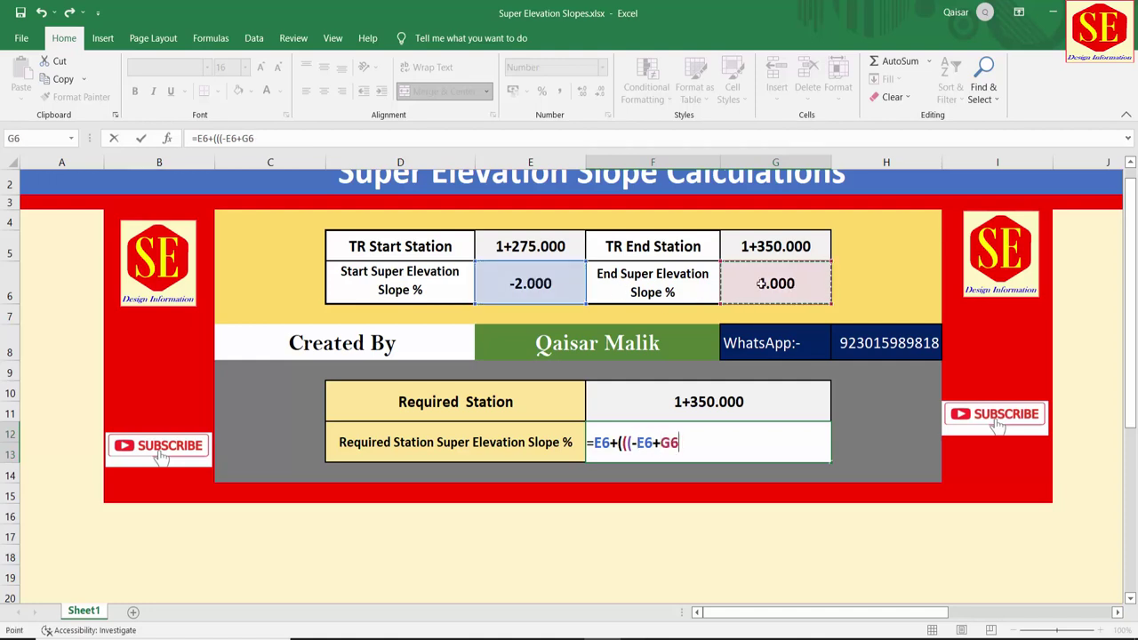
{"action": "type", "text": ")/("}
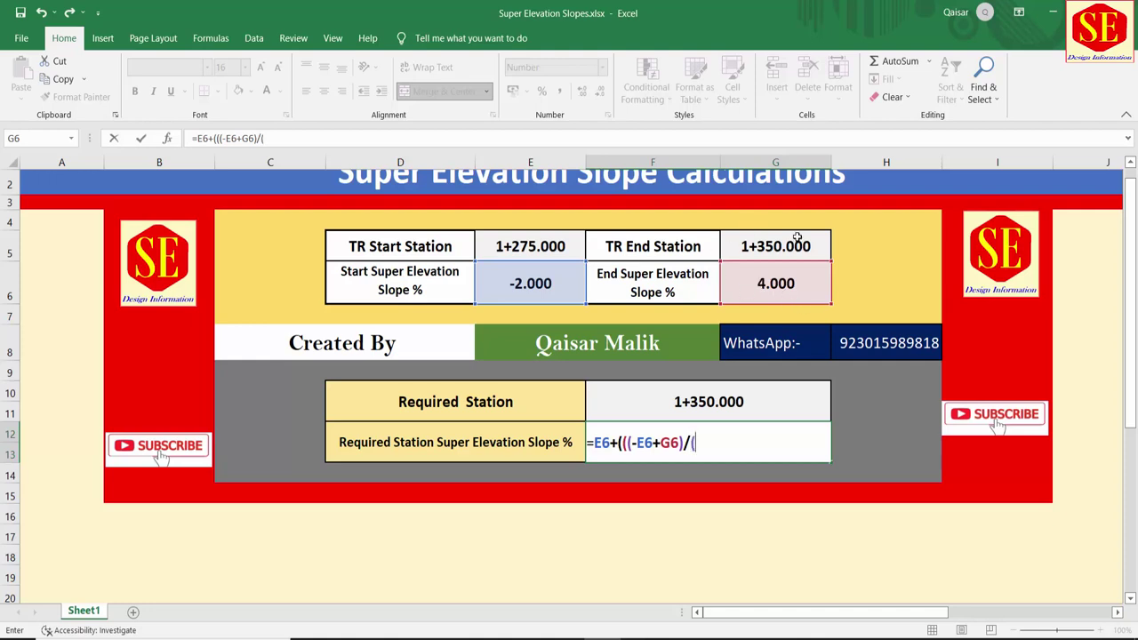
Finish the formula by dividing by (G5-E5) and multiplying by (F10-E5)
{"action": "left_click", "coordinate": [781, 246]}
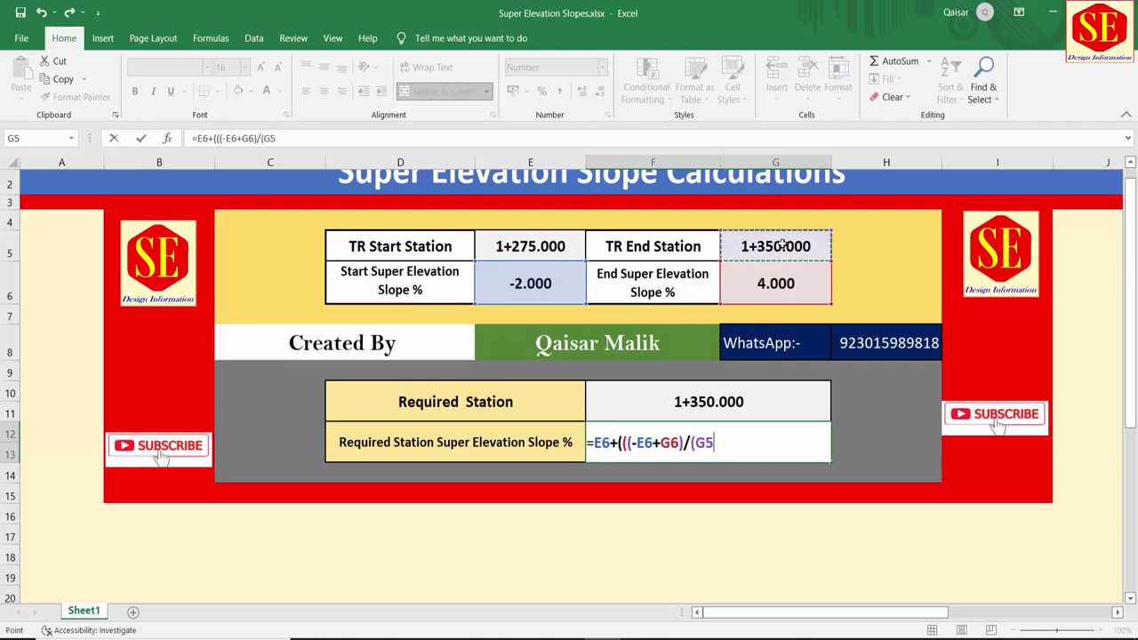
{"action": "type", "text": "-"}
{"action": "left_click", "coordinate": [542, 245]}
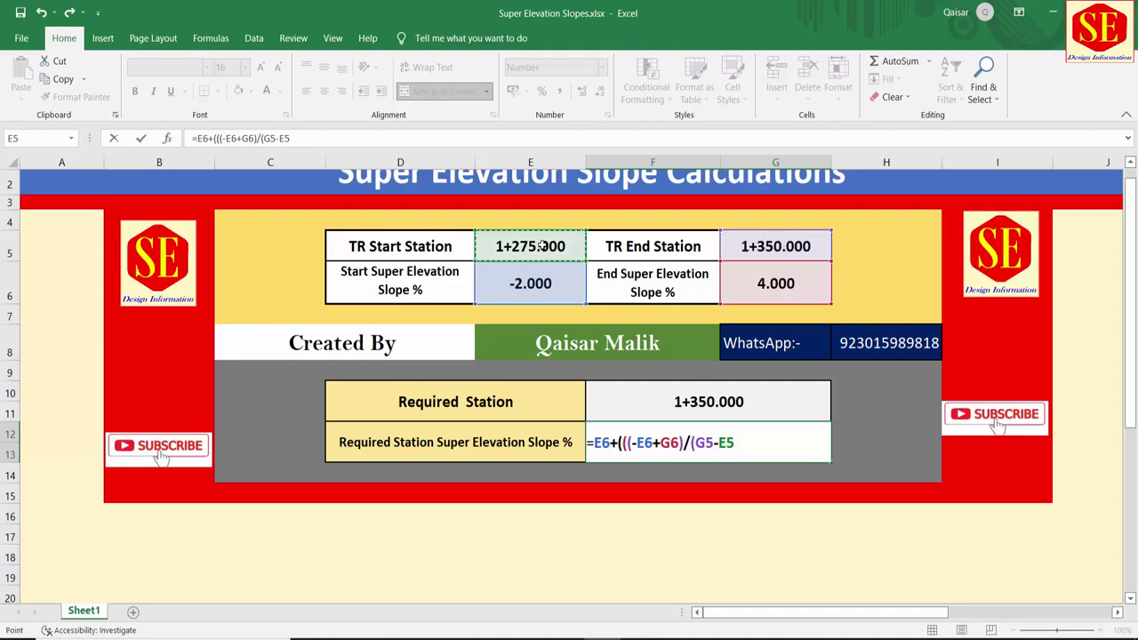
{"action": "type", "text": "))*("}
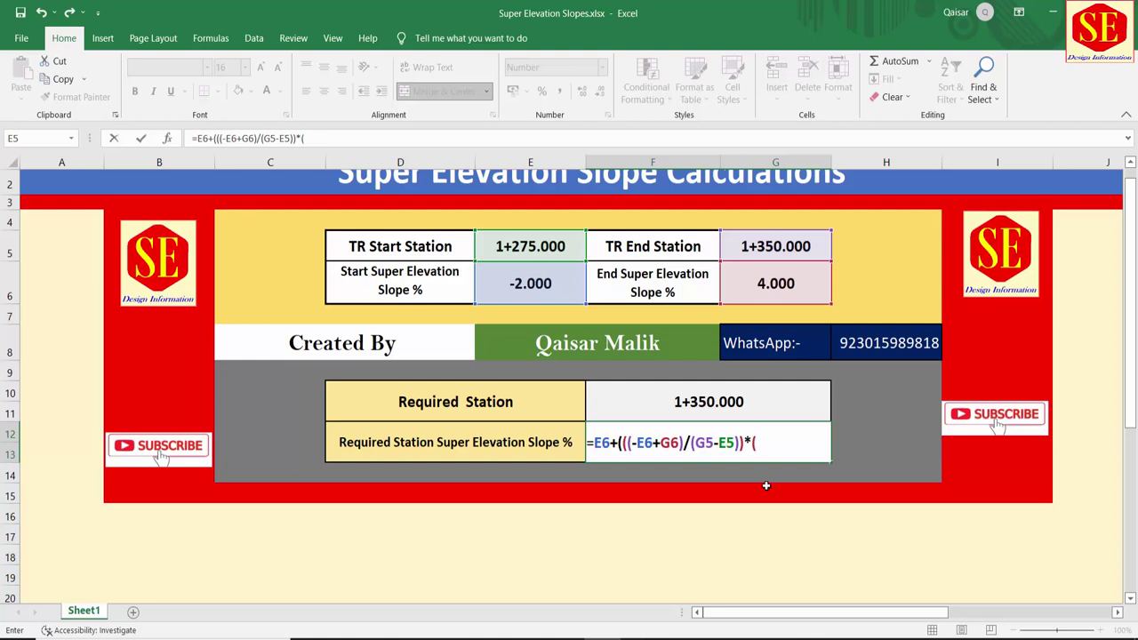
{"action": "left_click", "coordinate": [702, 402]}
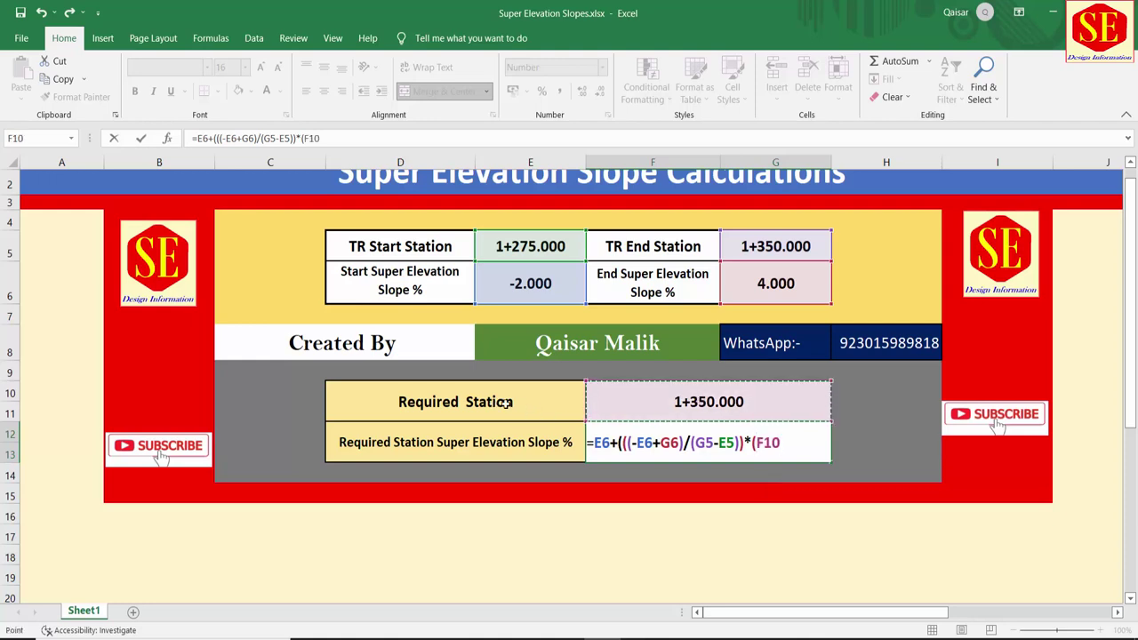
{"action": "type", "text": "-"}
{"action": "left_click", "coordinate": [527, 248]}
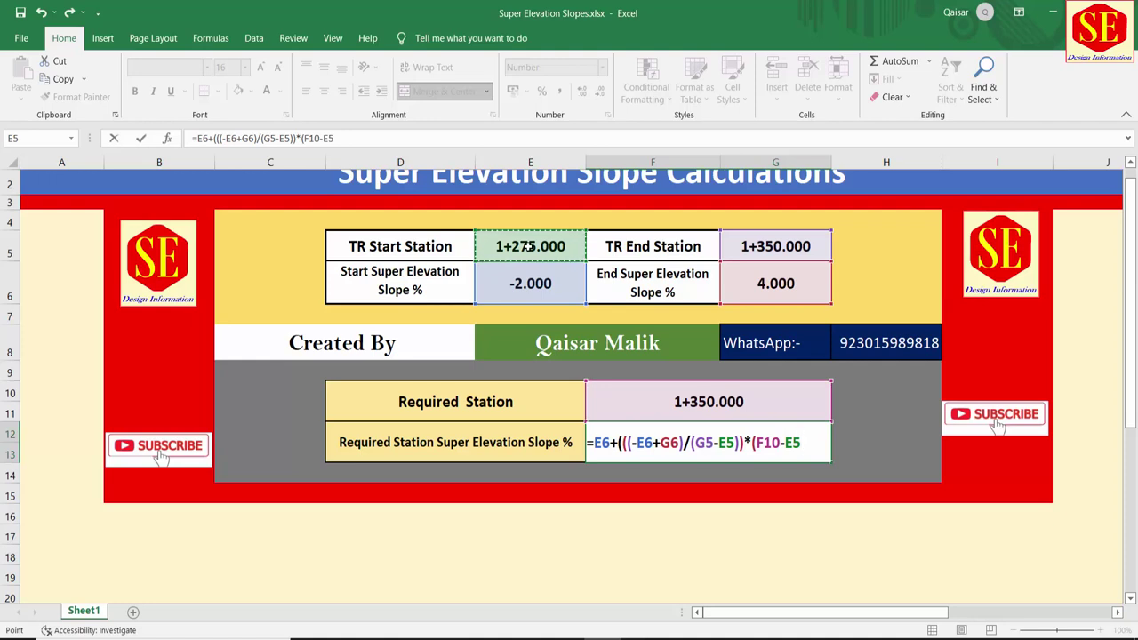
{"action": "type", "text": ")"}
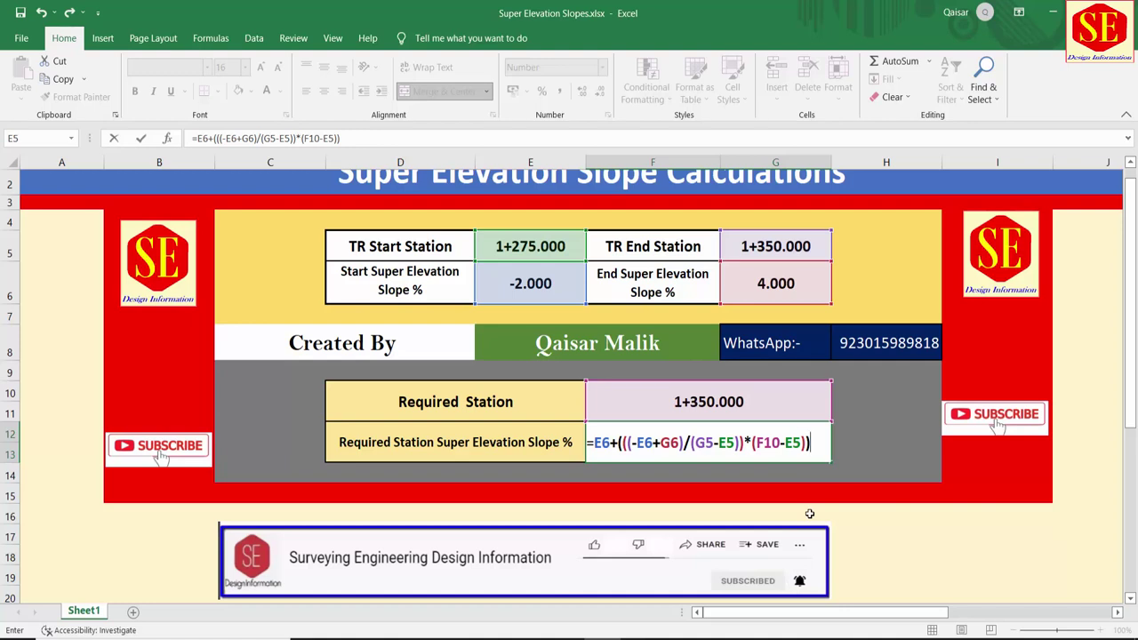
Commit the slope formula in F12, then test required stations 1+275 and 1+280 in F10
{"action": "key", "text": "Return"}
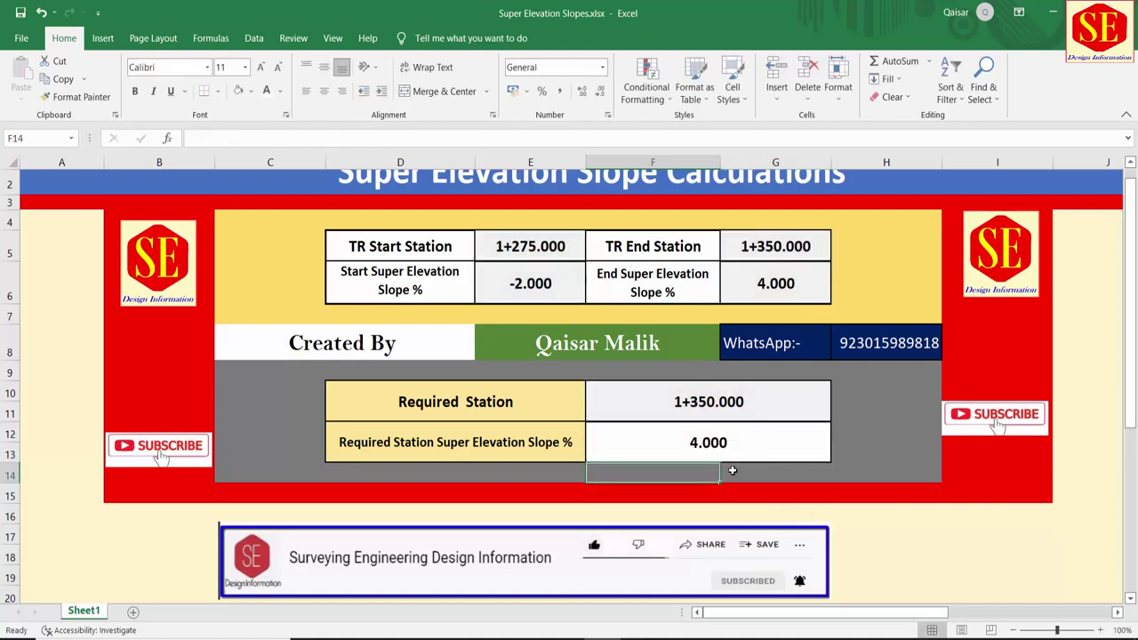
{"action": "left_click", "coordinate": [728, 449]}
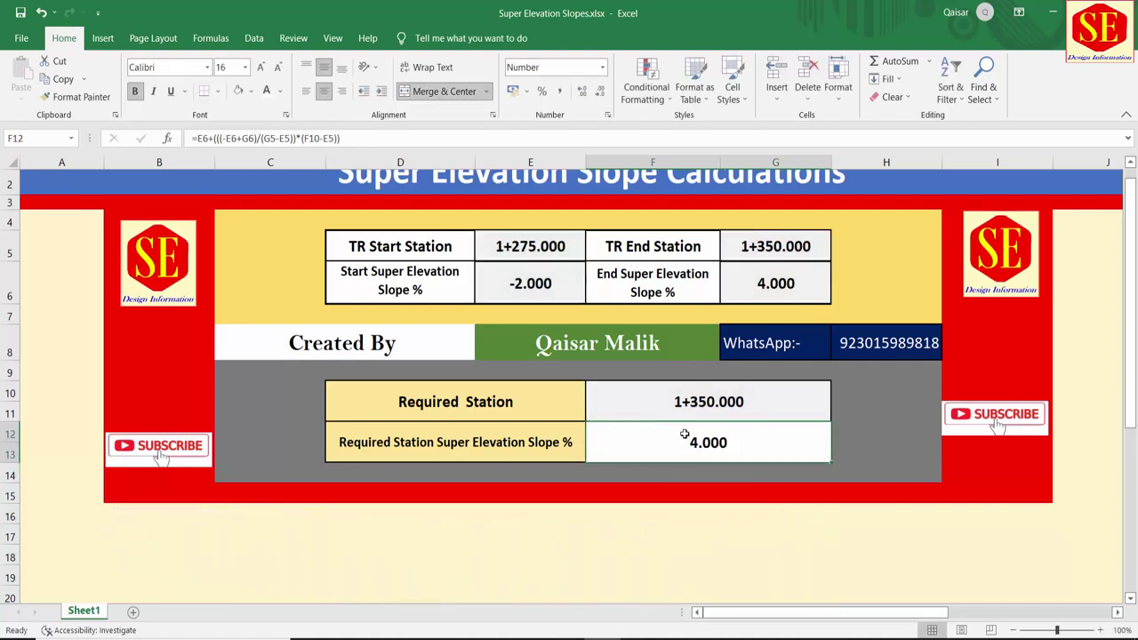
{"action": "left_click", "coordinate": [686, 407]}
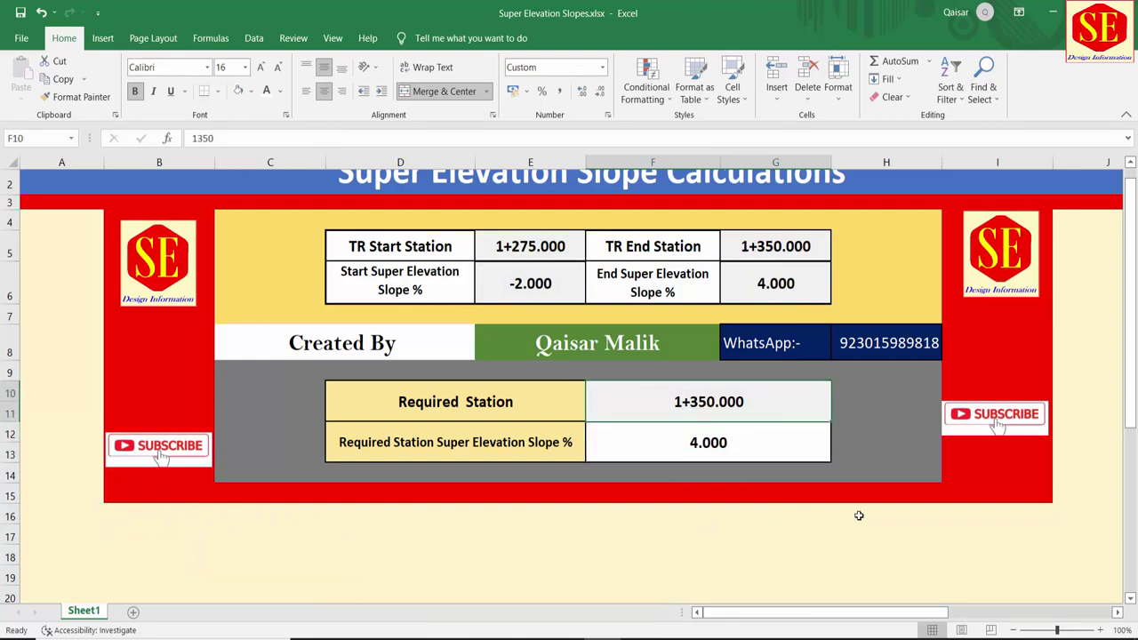
{"action": "key", "text": "F2"}
{"action": "key", "text": "BackSpace"}
{"action": "key", "text": "BackSpace"}
{"action": "key", "text": "BackSpace"}
{"action": "type", "text": "1275"}
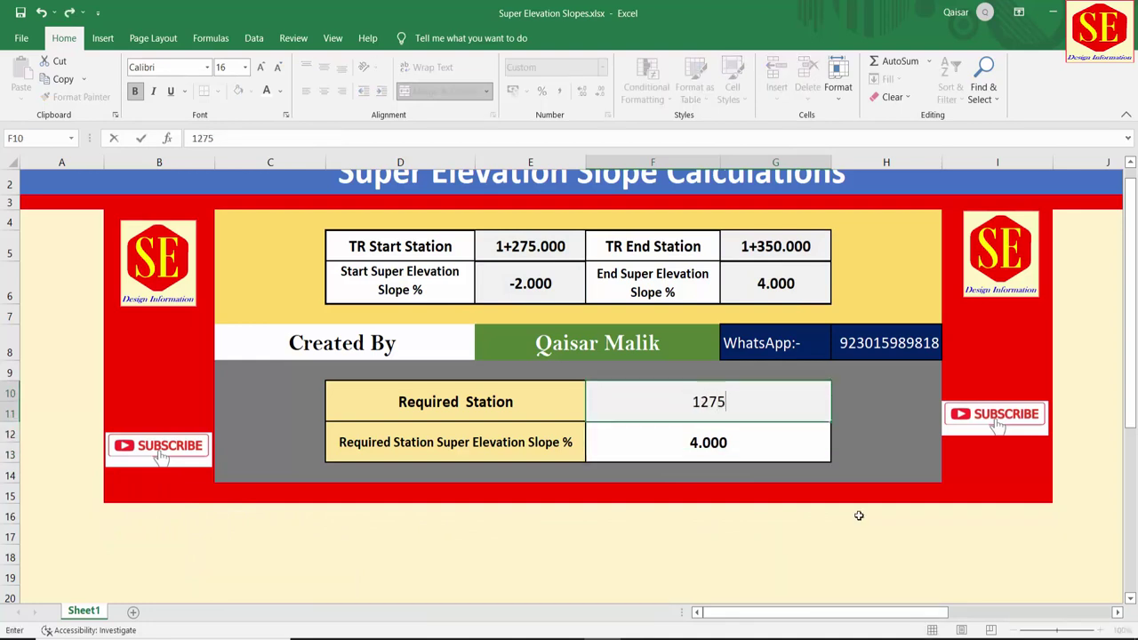
{"action": "key", "text": "Return"}
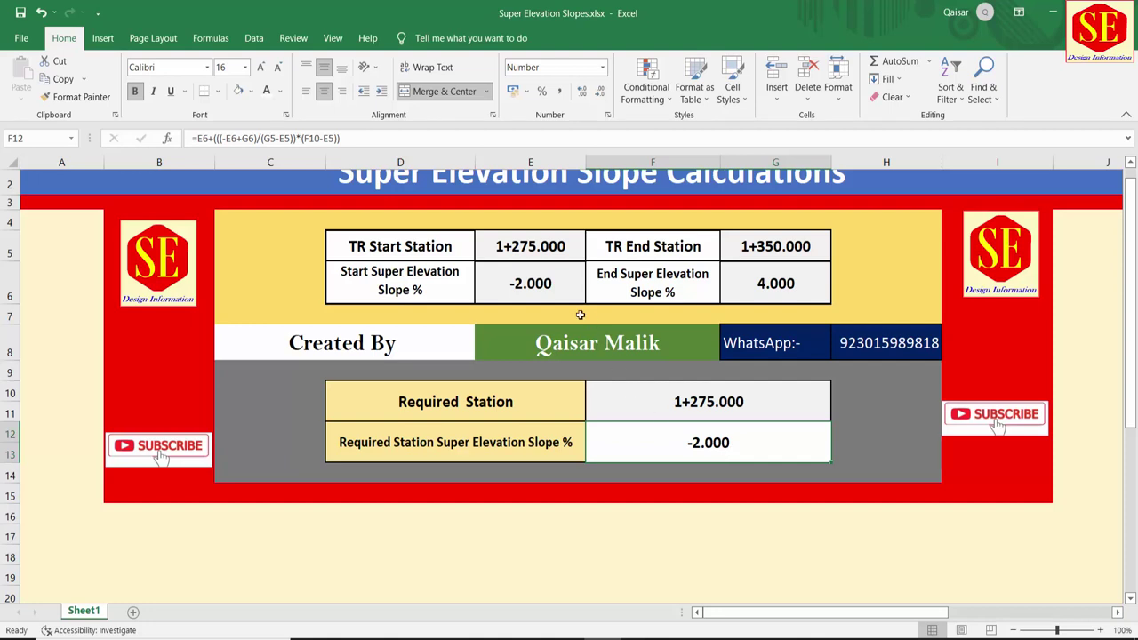
{"action": "left_click", "coordinate": [548, 301]}
{"action": "left_click", "coordinate": [681, 402]}
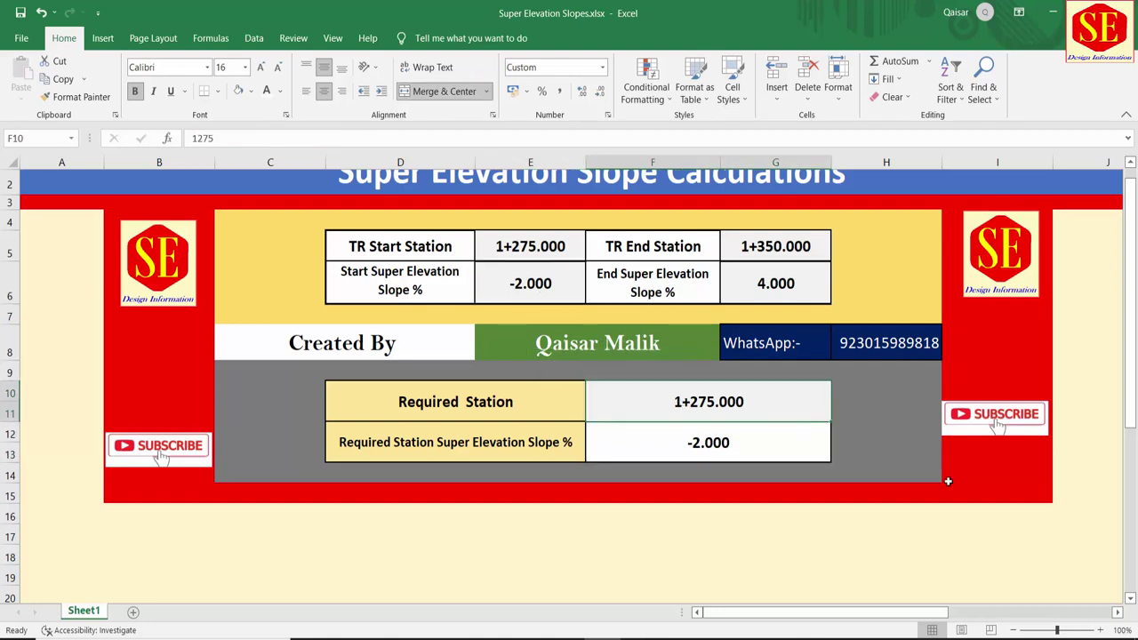
{"action": "key", "text": "F2"}
{"action": "key", "text": "BackSpace"}
{"action": "key", "text": "BackSpace"}
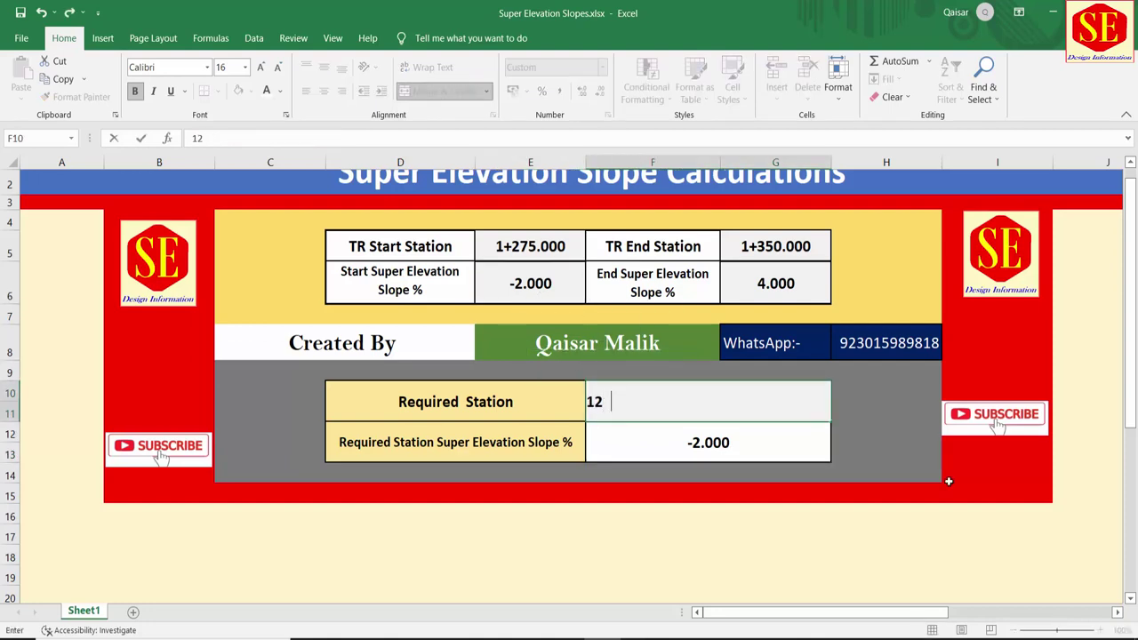
{"action": "type", "text": "80"}
{"action": "key", "text": "Return"}
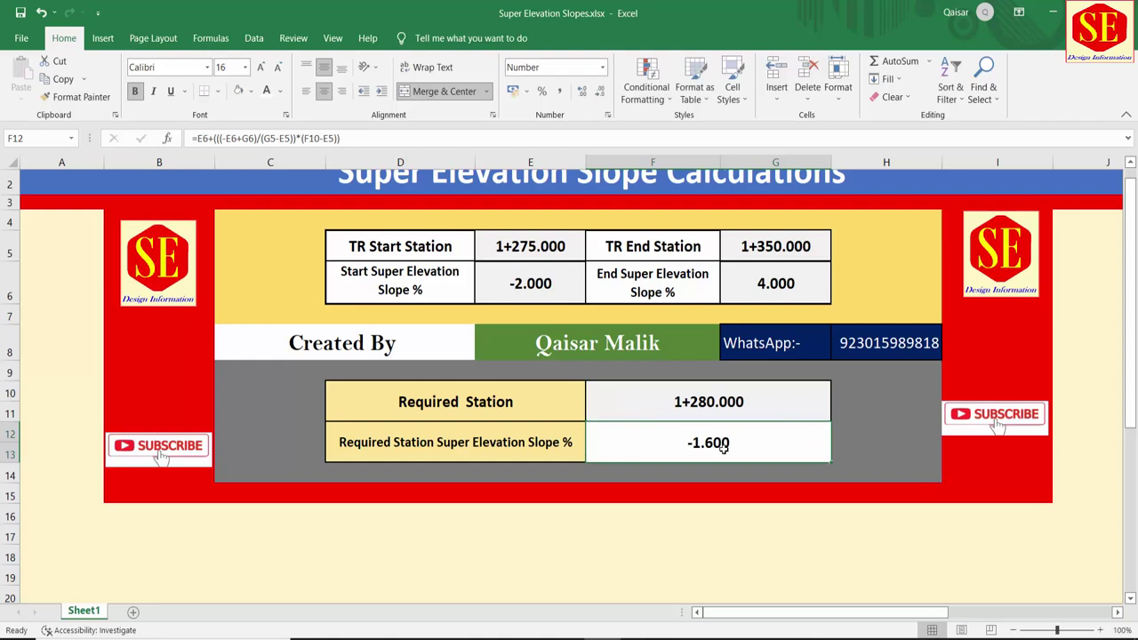
Try required stations 1+290, 1+300, 1+310, 1+320 and 1+330 in F10
{"action": "left_click", "coordinate": [729, 403]}
{"action": "type", "text": "1290"}
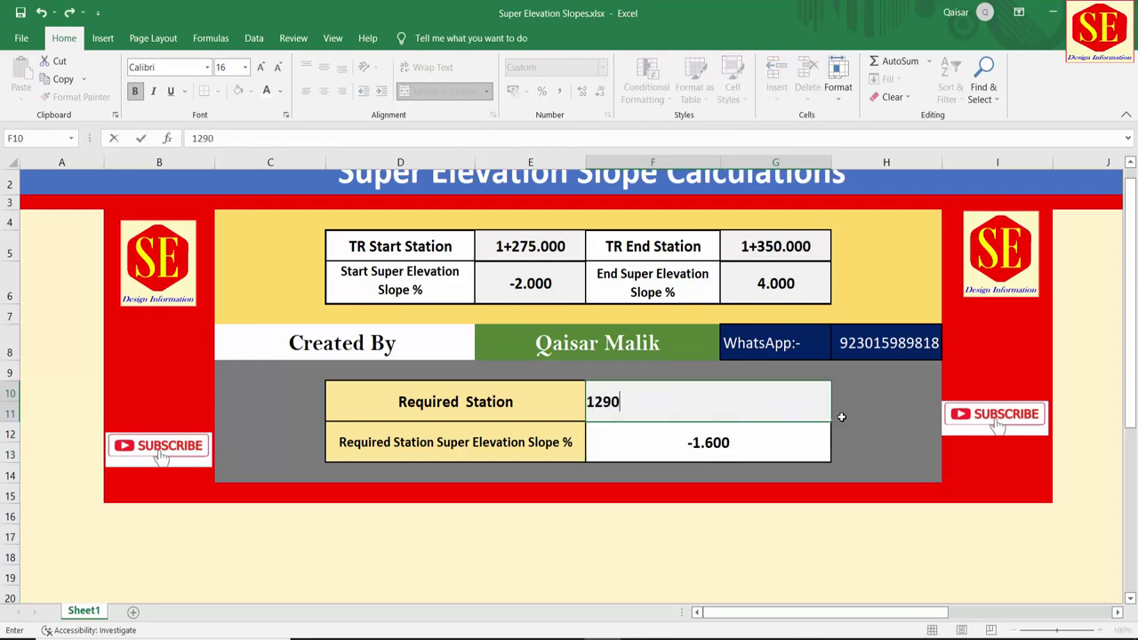
{"action": "key", "text": "Return"}
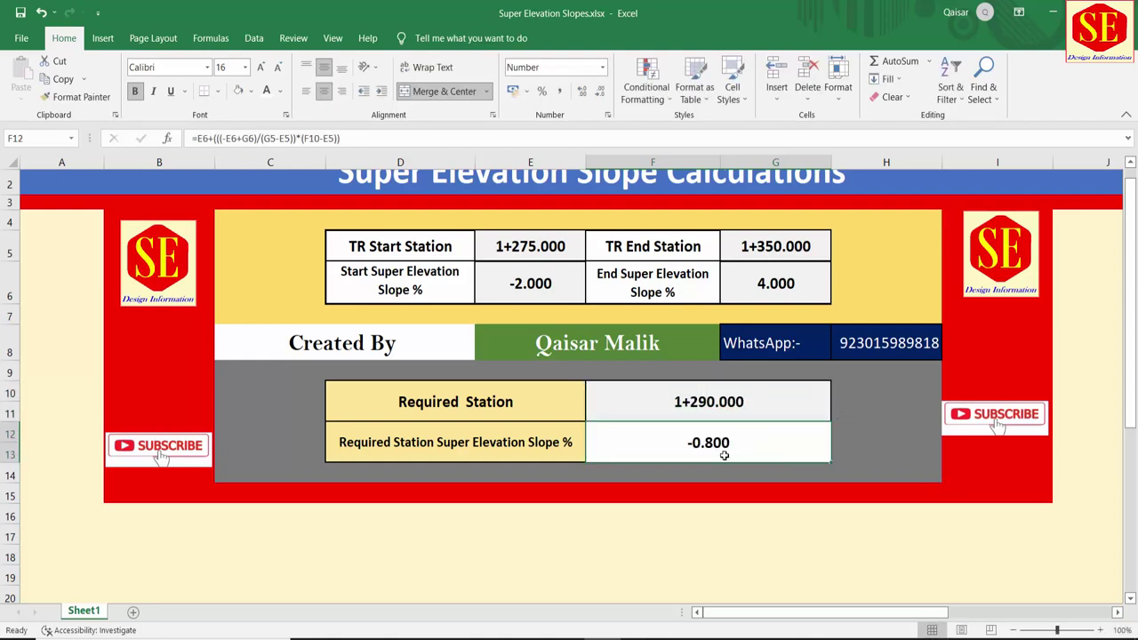
{"action": "left_click", "coordinate": [726, 396]}
{"action": "type", "text": "1+300"}
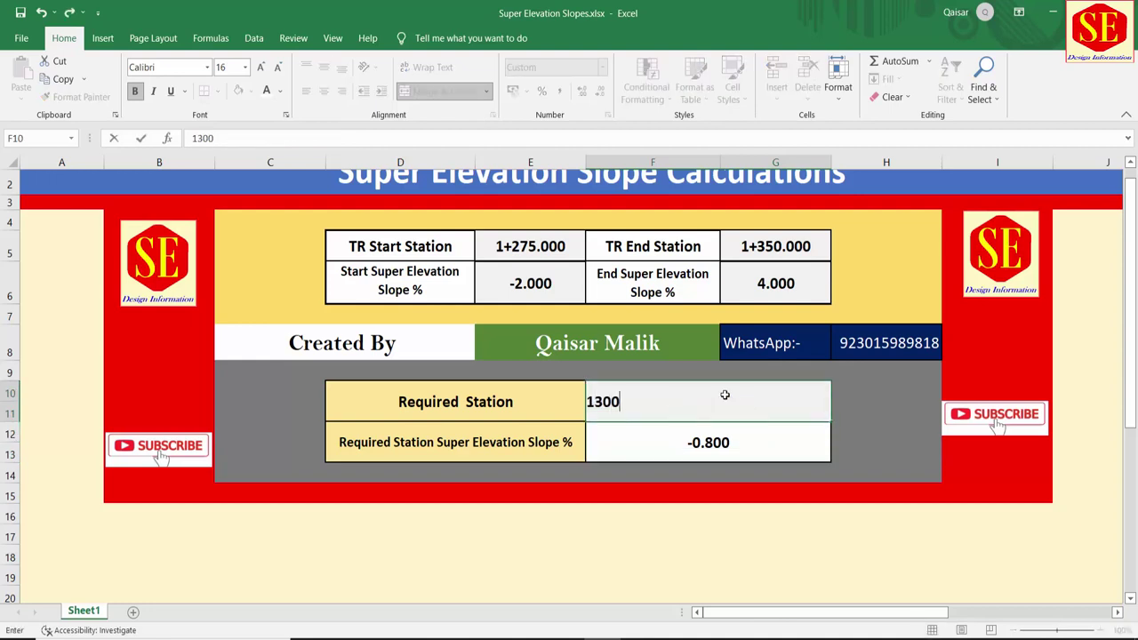
{"action": "key", "text": "Return"}
{"action": "left_click", "coordinate": [709, 416]}
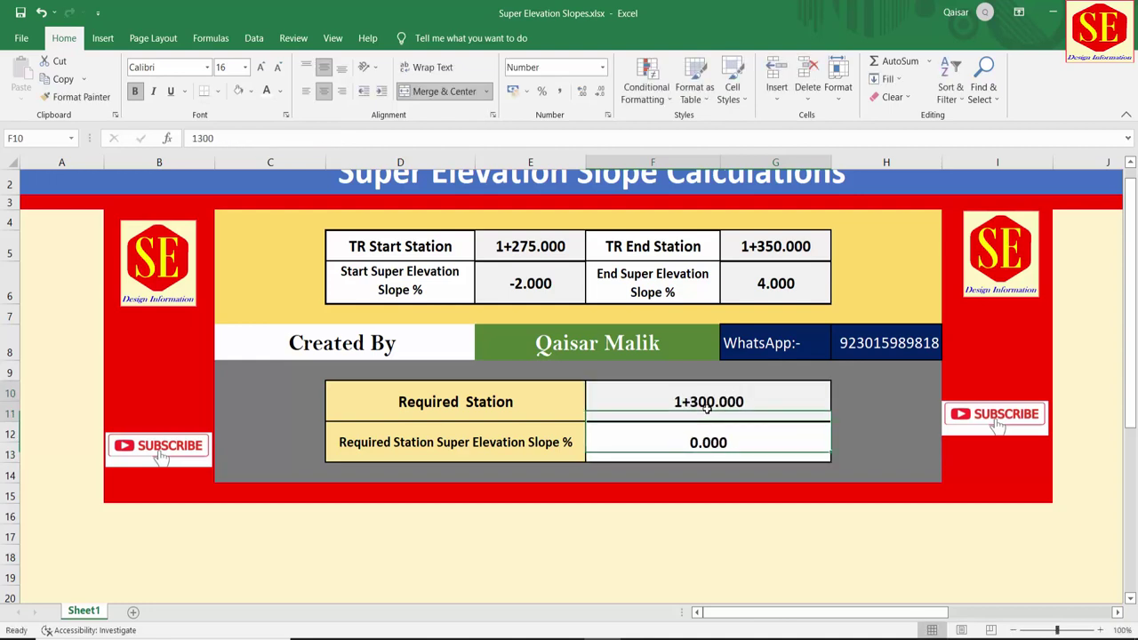
{"action": "type", "text": "1"}
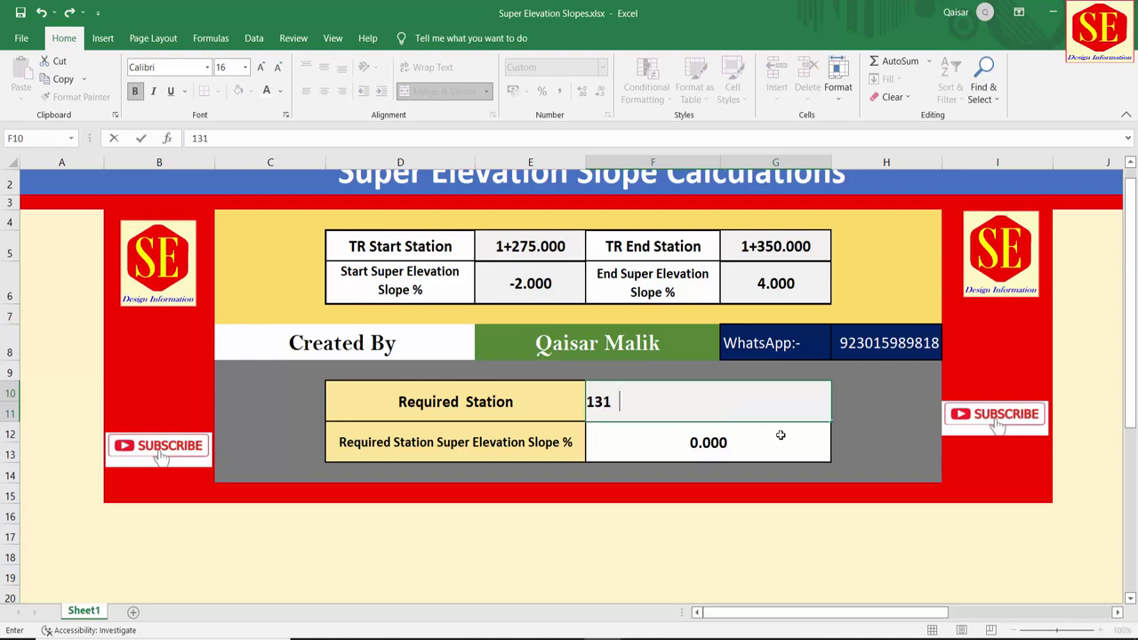
{"action": "type", "text": "+310"}
{"action": "key", "text": "Return"}
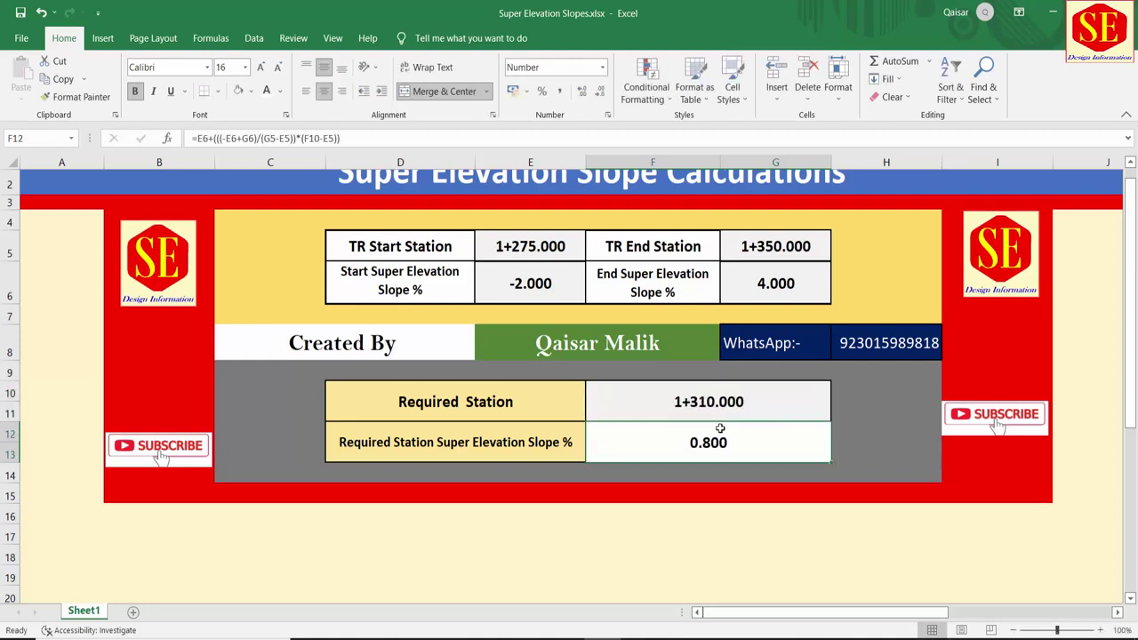
{"action": "left_click", "coordinate": [714, 404]}
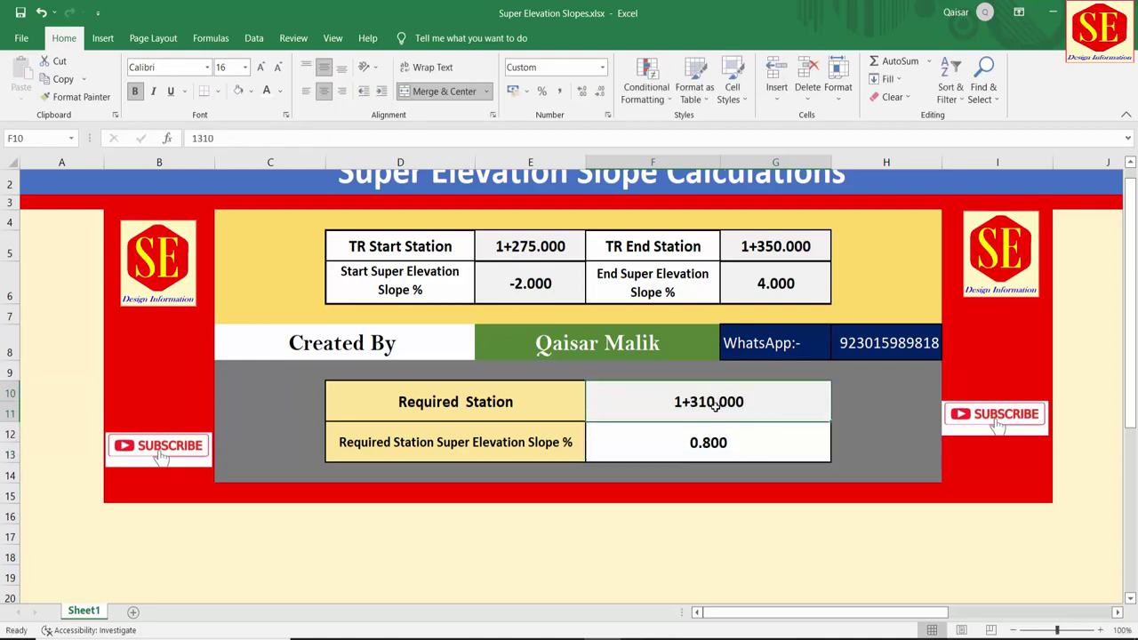
{"action": "type", "text": "1+320"}
{"action": "key", "text": "Return"}
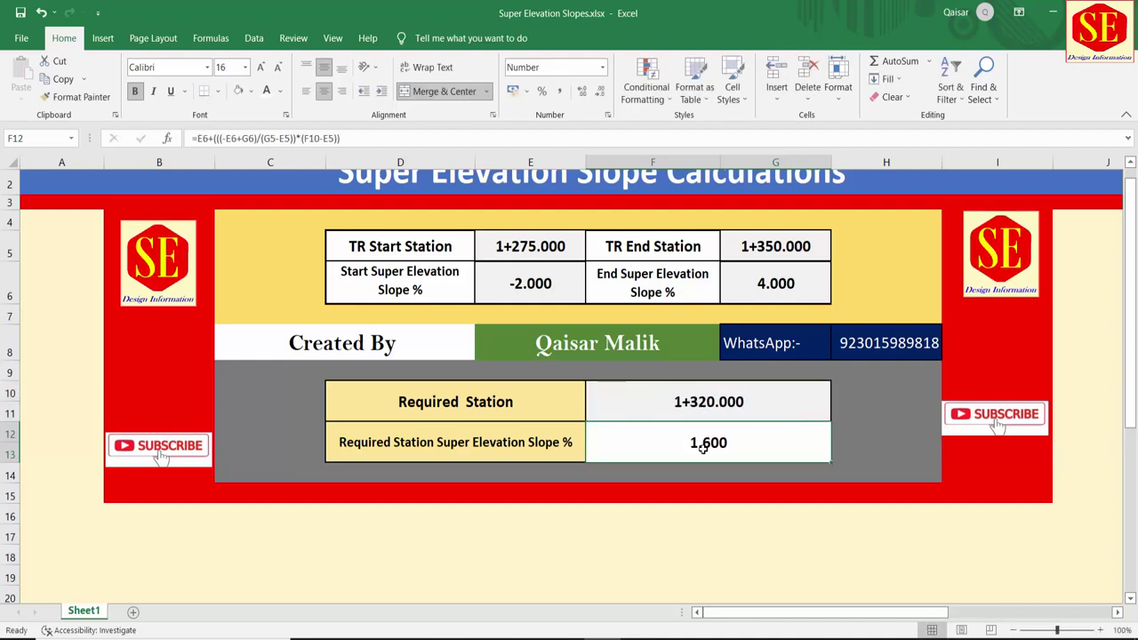
{"action": "left_click", "coordinate": [681, 402]}
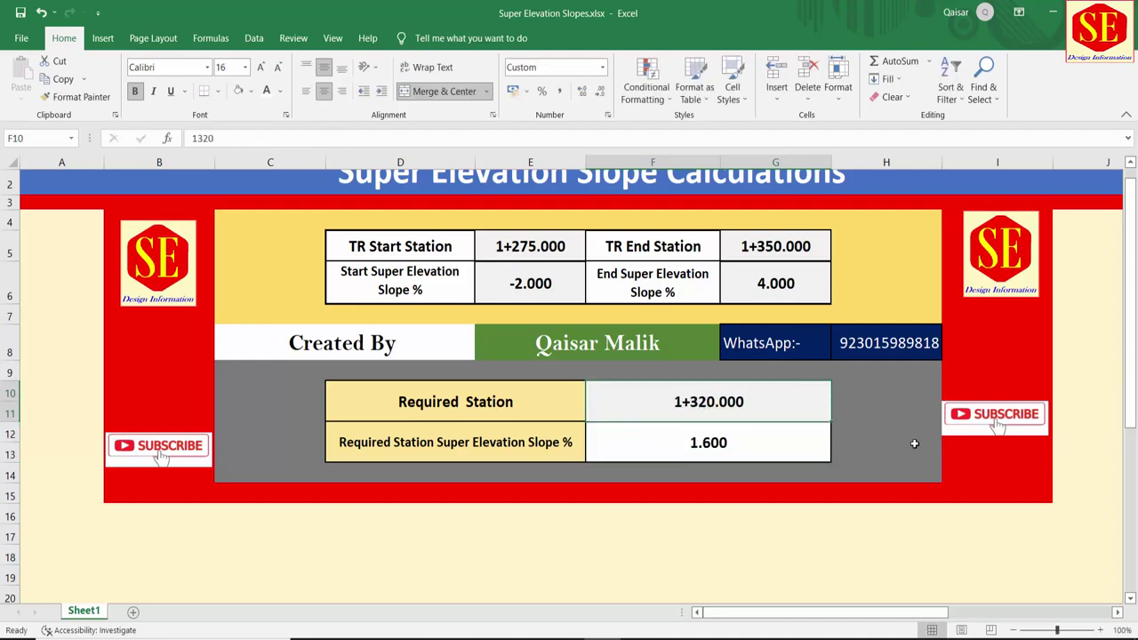
{"action": "type", "text": "1+330"}
{"action": "key", "text": "Return"}
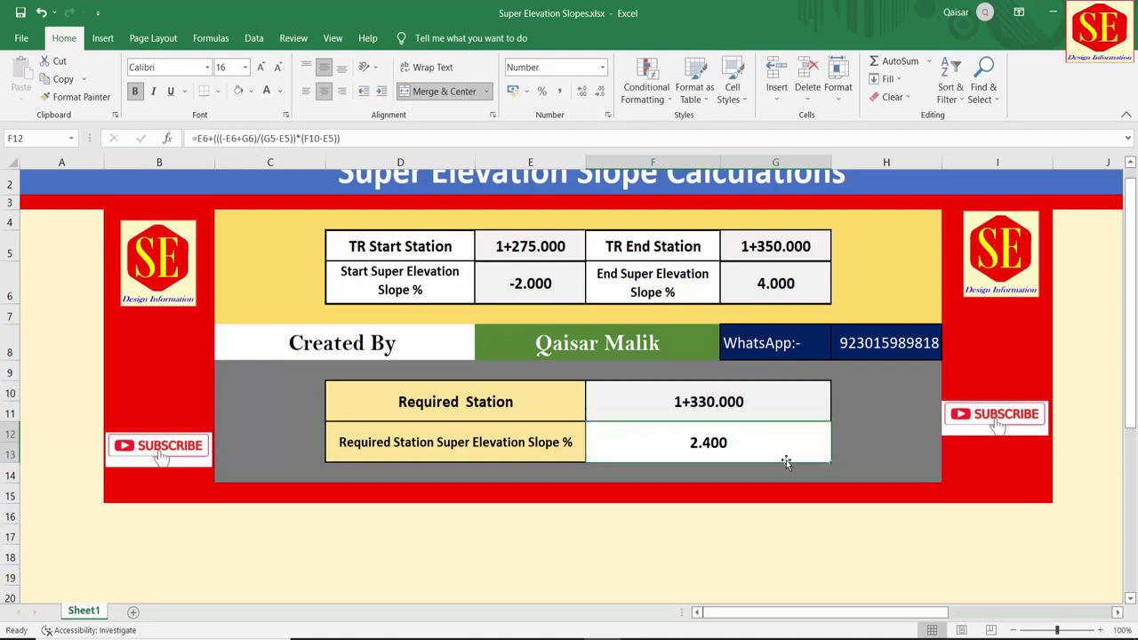
Set the required station to 1+350 and check that F12 matches the 4.000 end slope
{"action": "left_click", "coordinate": [656, 402]}
{"action": "type", "text": "14"}
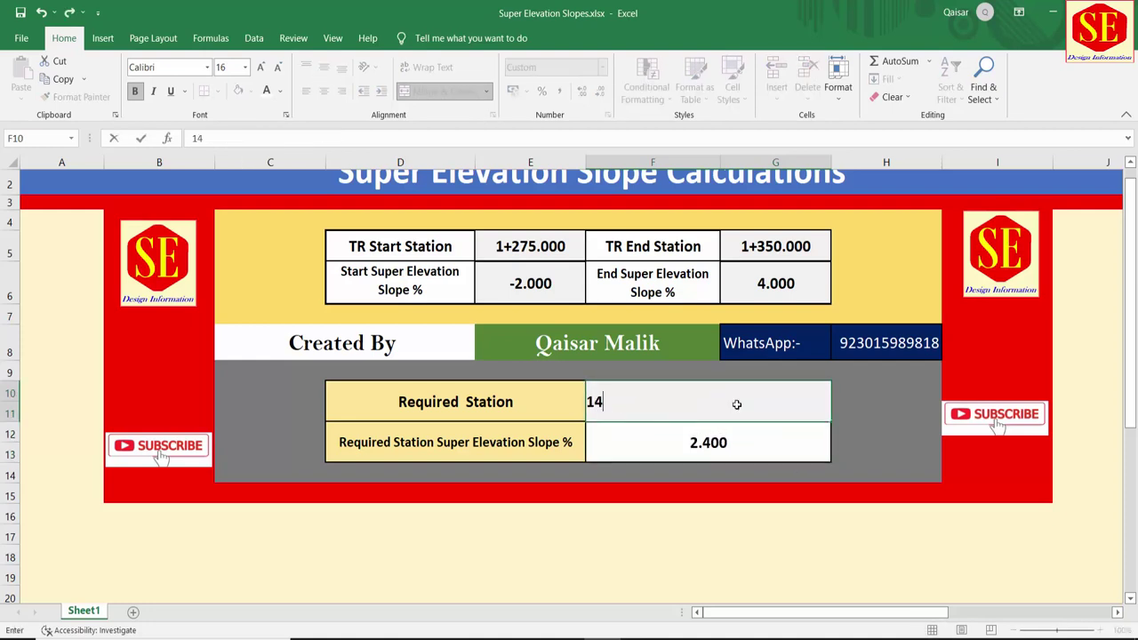
{"action": "type", "text": "350"}
{"action": "key", "text": "Return"}
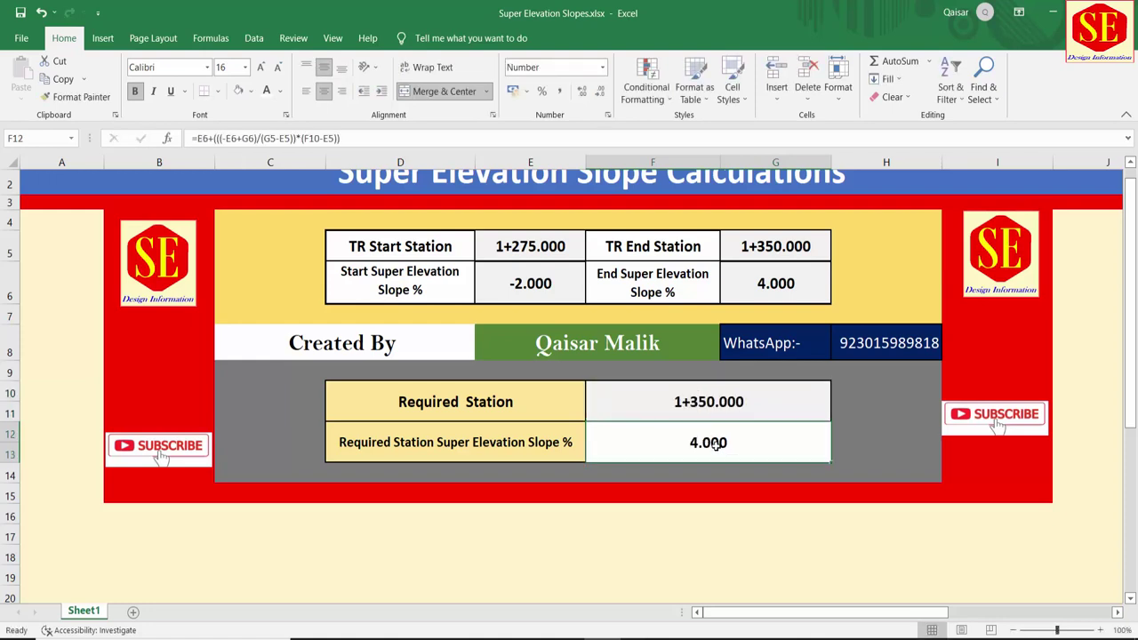
{"action": "left_click", "coordinate": [790, 275]}
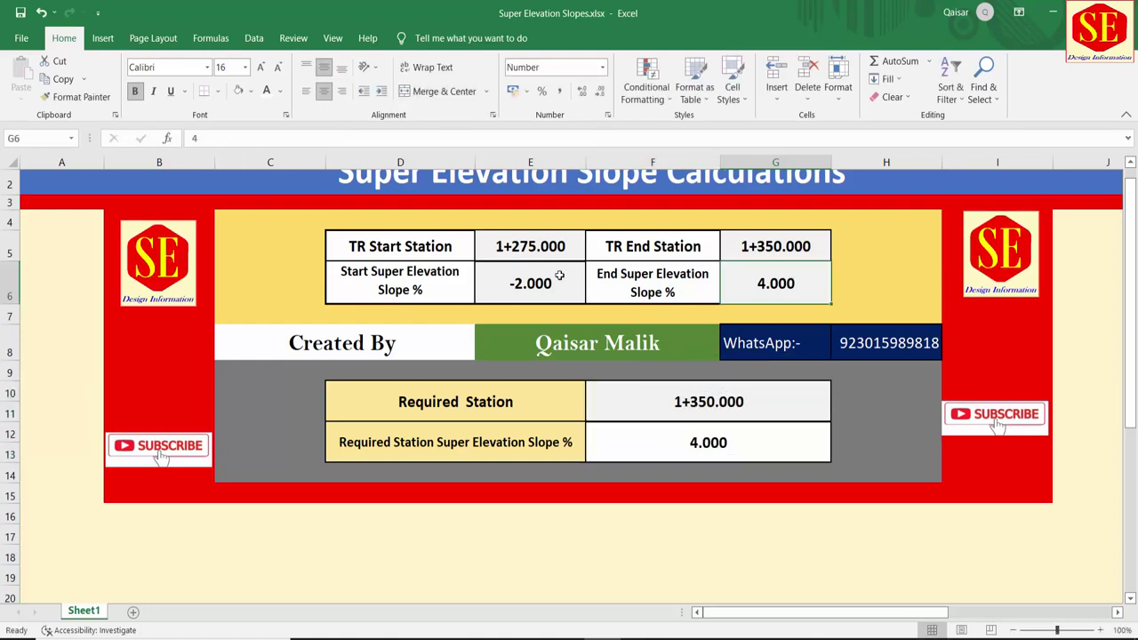
{"action": "left_click", "coordinate": [540, 256]}
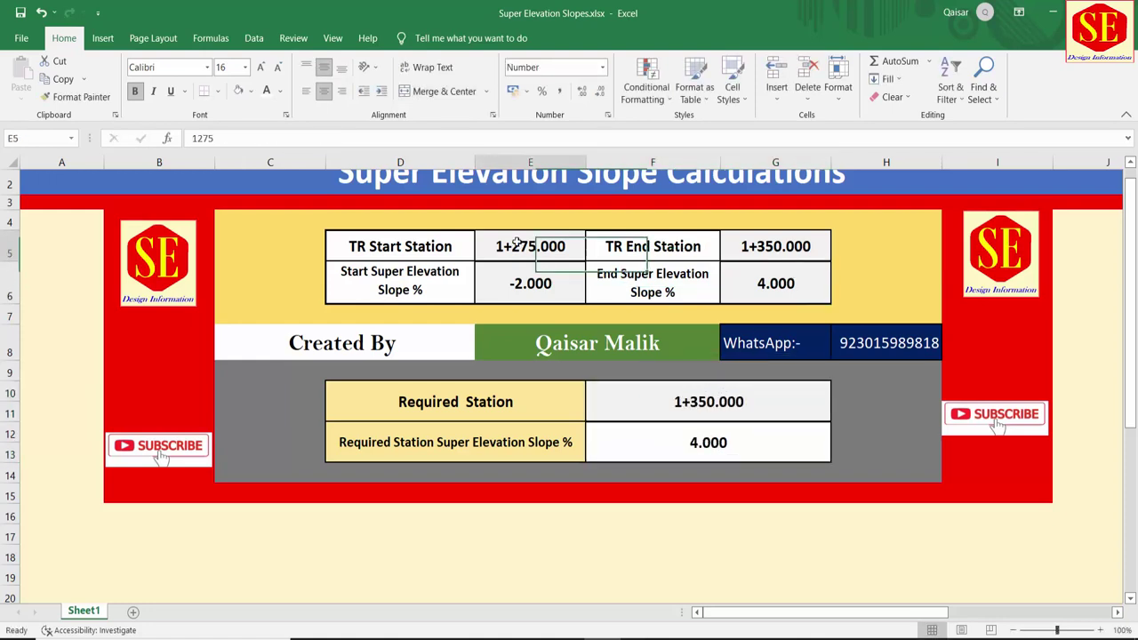
{"action": "left_click", "coordinate": [748, 254]}
{"action": "left_click", "coordinate": [725, 395]}
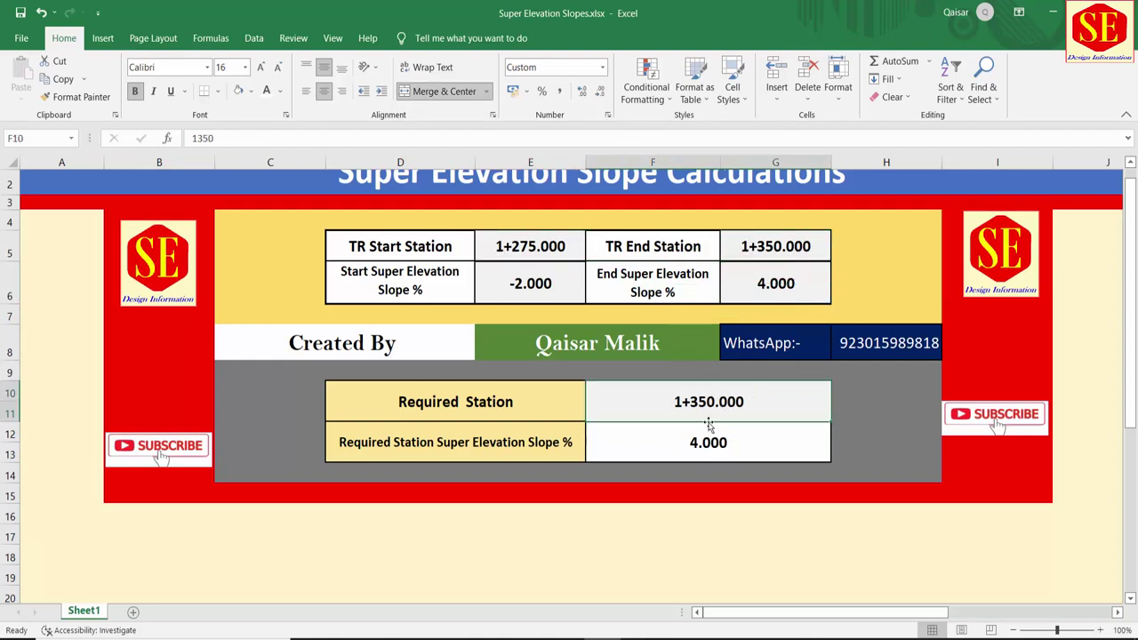
{"action": "left_click", "coordinate": [709, 430]}
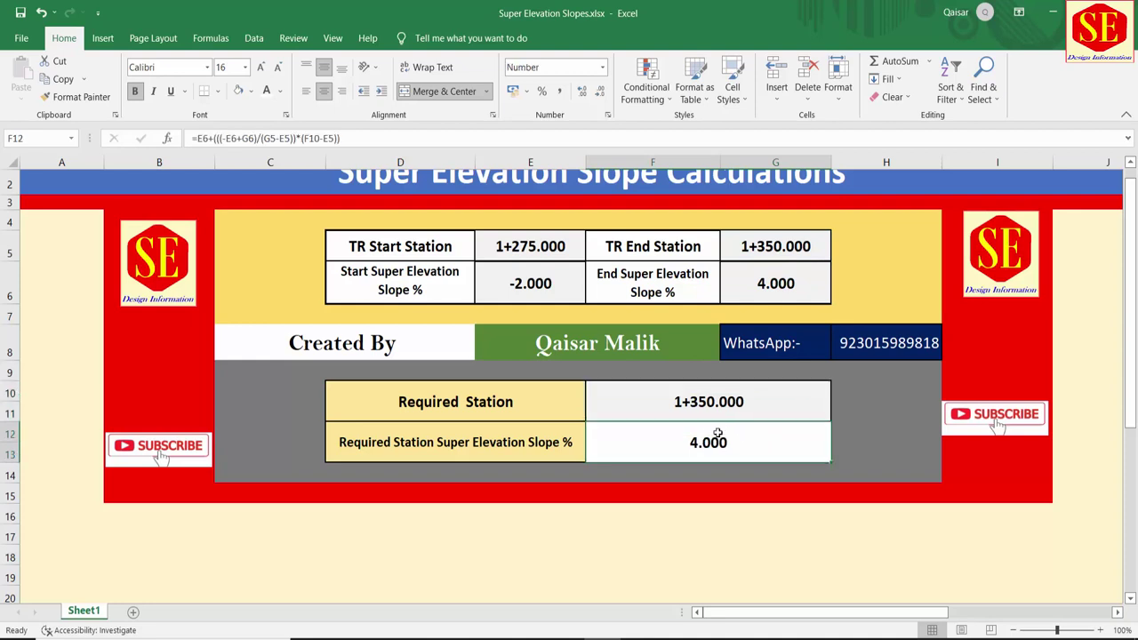
Set the start slope in E6 to 6 and the end slope in G6 to -2.5
{"action": "scroll", "coordinate": [715, 427], "scroll_direction": "up", "scroll_amount": 1}
{"action": "scroll", "coordinate": [715, 427], "scroll_direction": "up", "scroll_amount": 1}
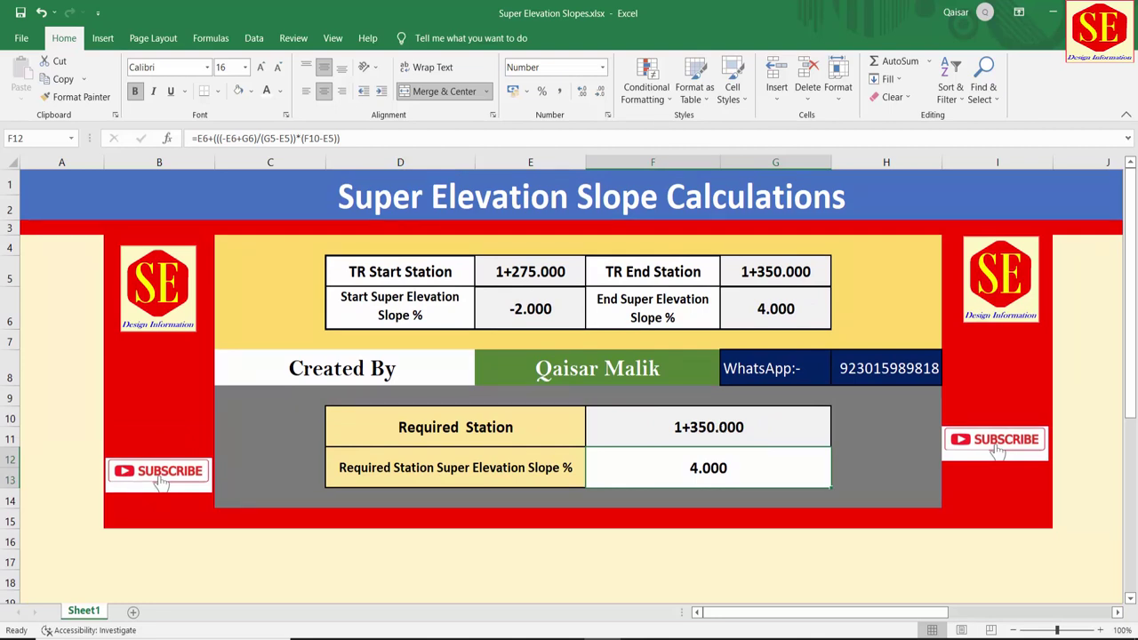
{"action": "left_click", "coordinate": [507, 308]}
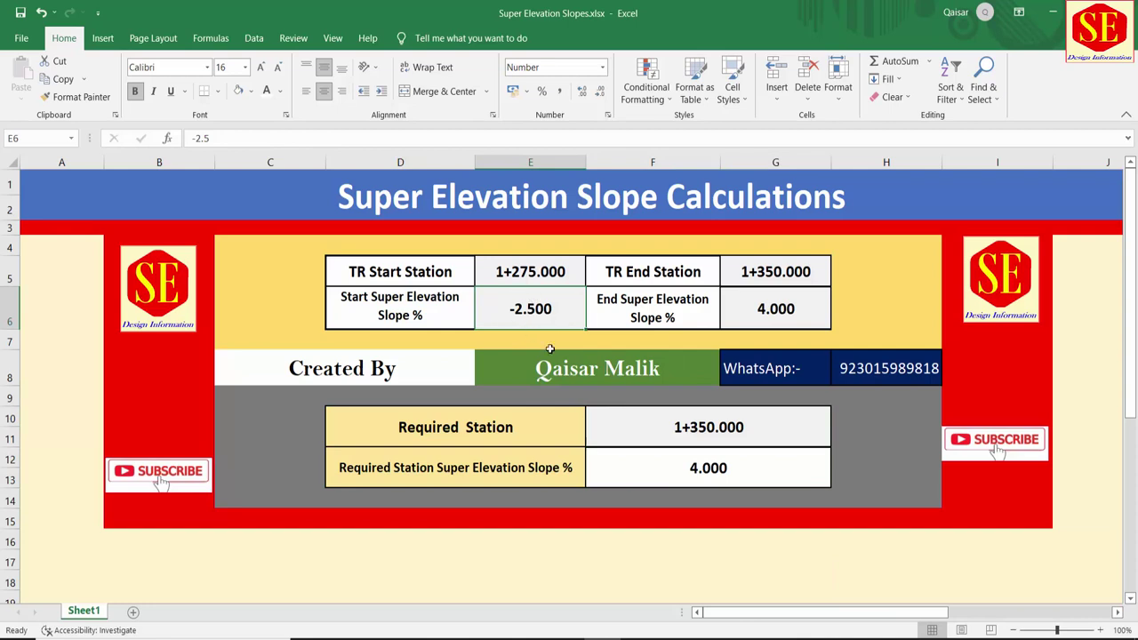
{"action": "type", "text": "6"}
{"action": "key", "text": "Return"}
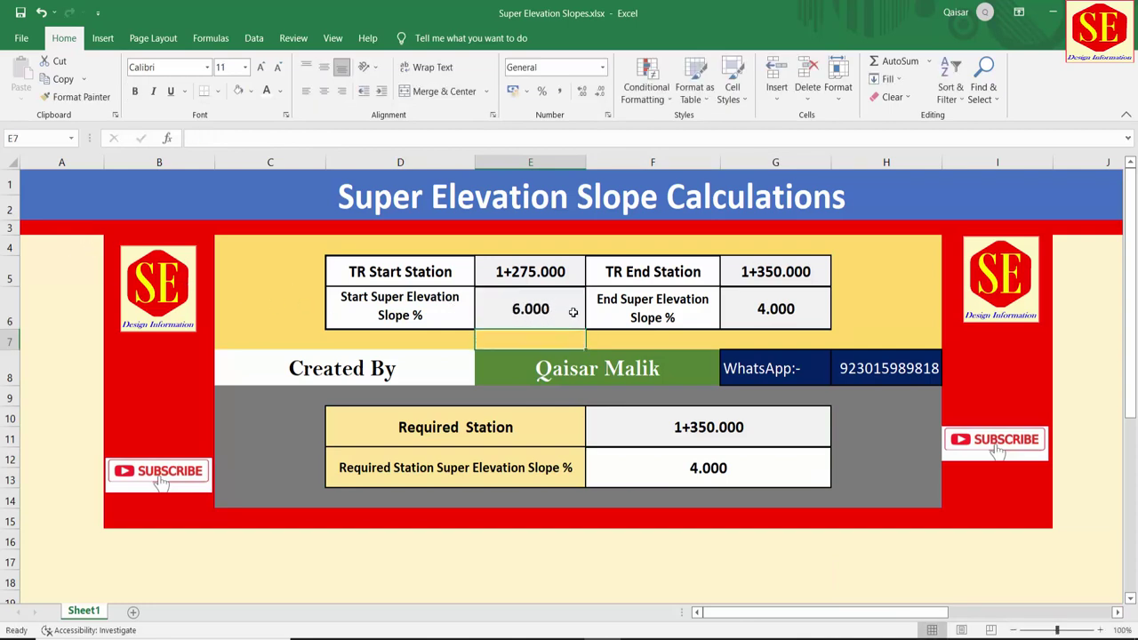
{"action": "left_click", "coordinate": [779, 311]}
{"action": "type", "text": "-2"}
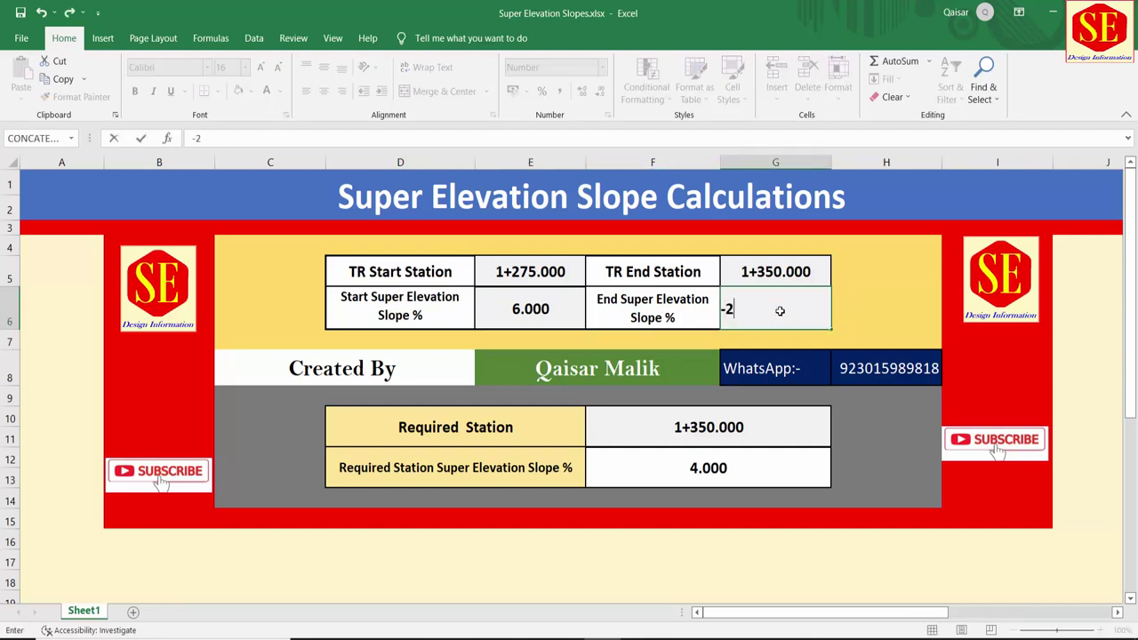
{"action": "type", "text": ".5"}
{"action": "key", "text": "Return"}
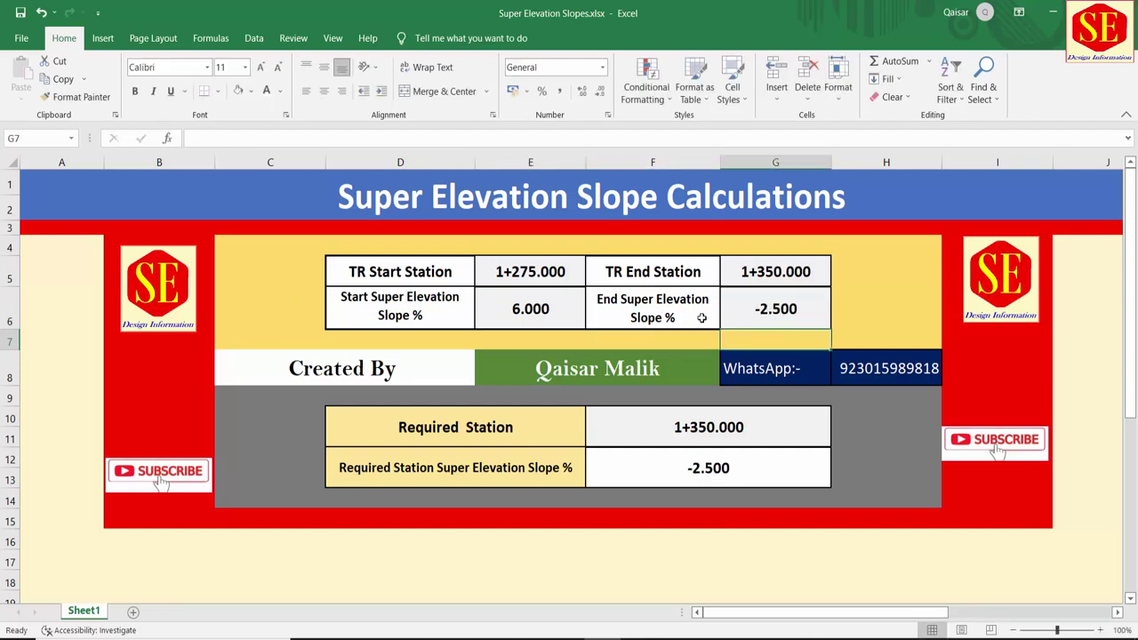
{"action": "left_click", "coordinate": [499, 307]}
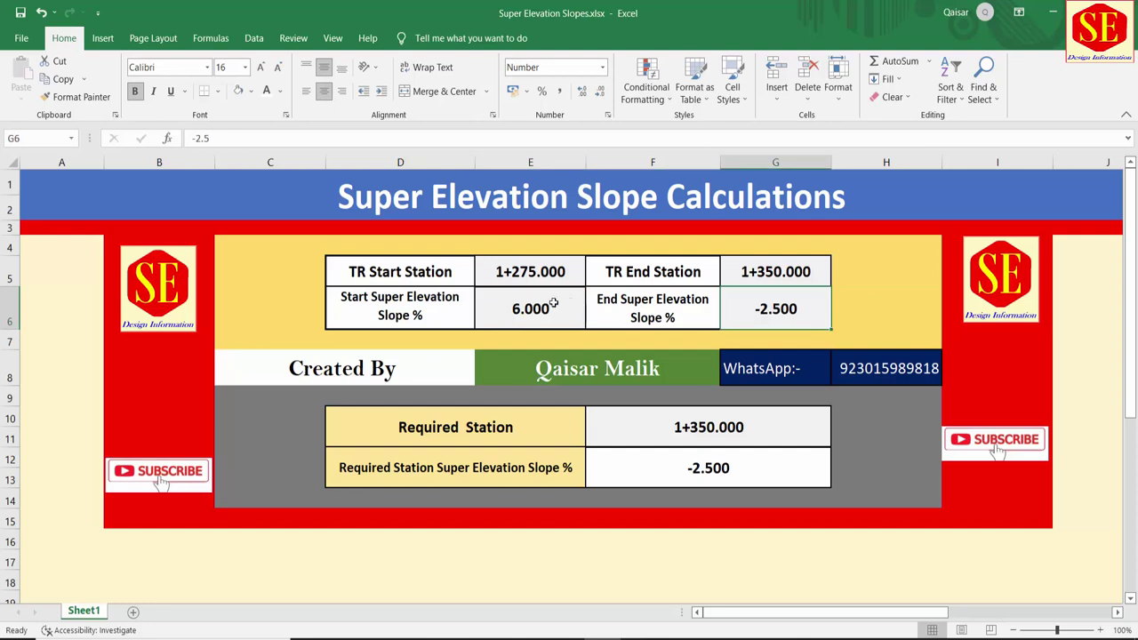
{"action": "left_click", "coordinate": [783, 308]}
Test stations 1+275, 1+280 and 1+300, giving slopes 6.000, 5.433 and 3.167
{"action": "left_click", "coordinate": [700, 416]}
{"action": "double_click", "coordinate": [819, 442]}
{"action": "key", "text": "BackSpace"}
{"action": "key", "text": "BackSpace"}
{"action": "key", "text": "BackSpace"}
{"action": "type", "text": "1+27"}
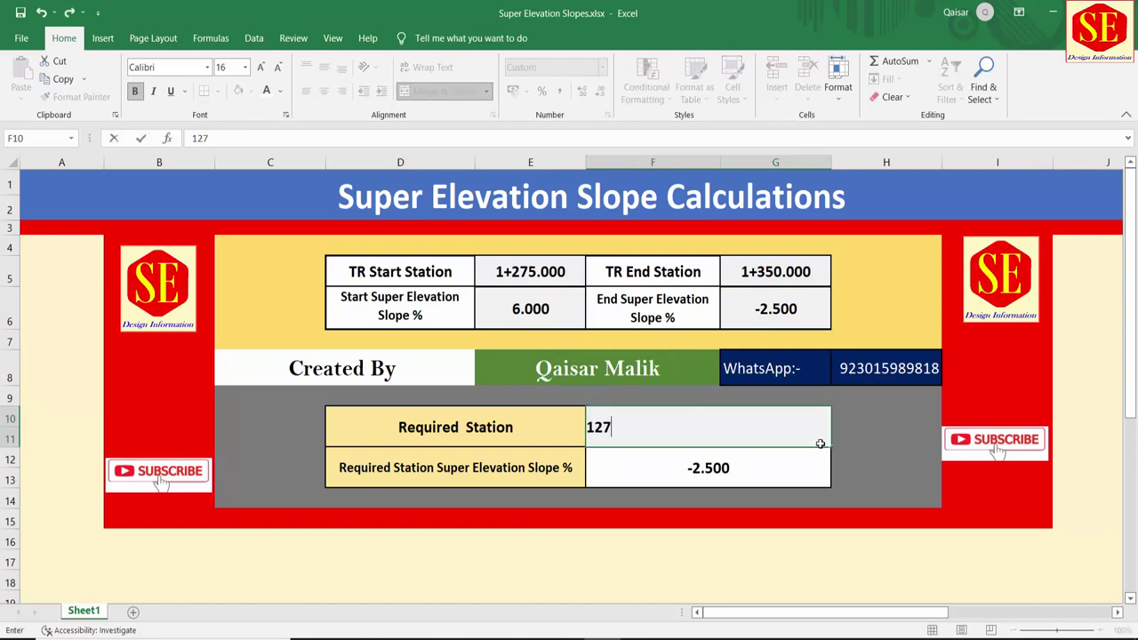
{"action": "type", "text": "5"}
{"action": "key", "text": "Return"}
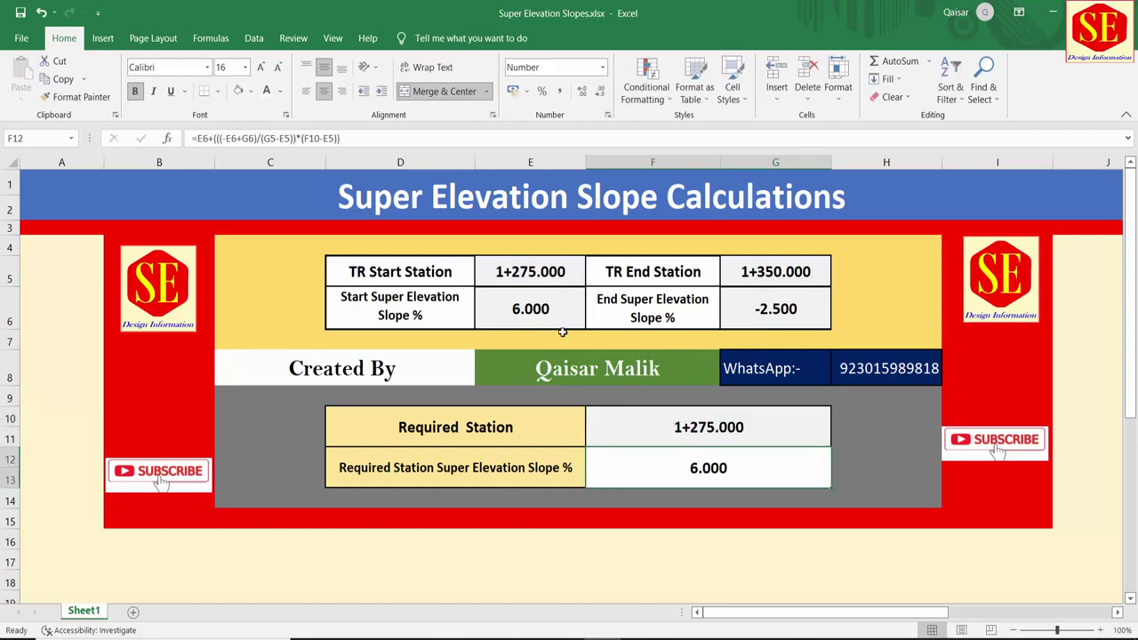
{"action": "left_click", "coordinate": [690, 425]}
{"action": "type", "text": "1"}
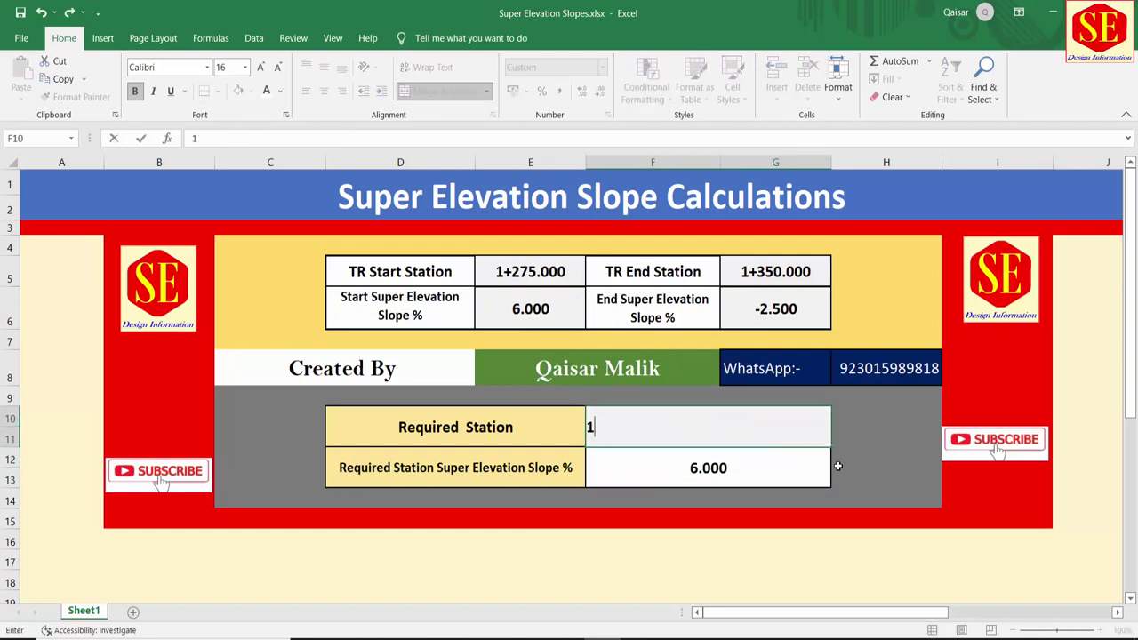
{"action": "type", "text": "+280"}
{"action": "key", "text": "Return"}
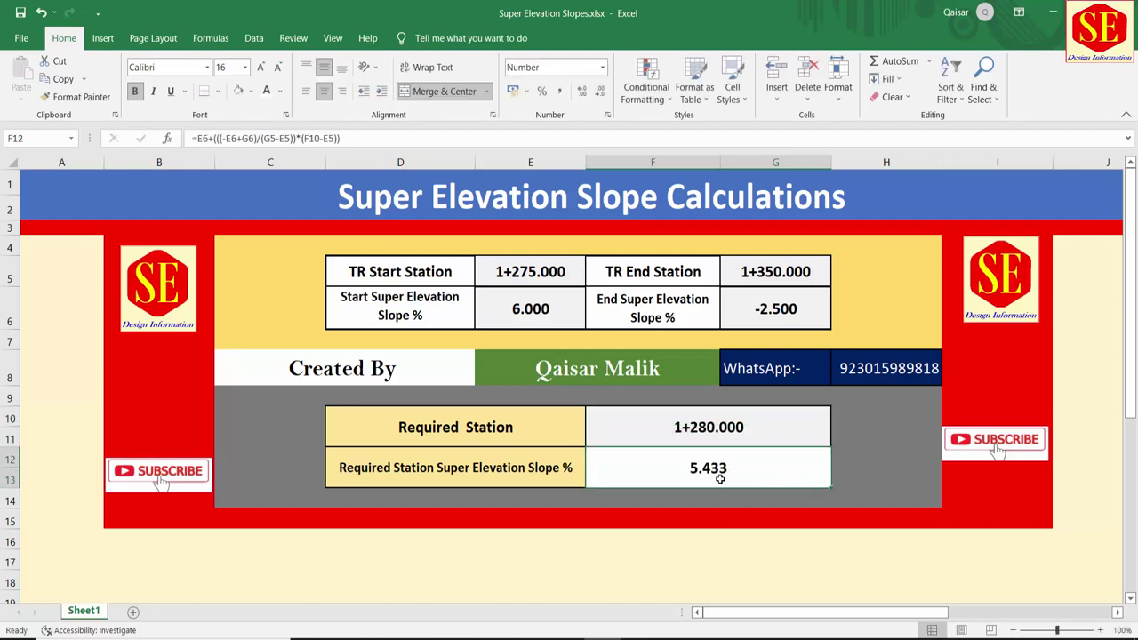
{"action": "left_click", "coordinate": [720, 424]}
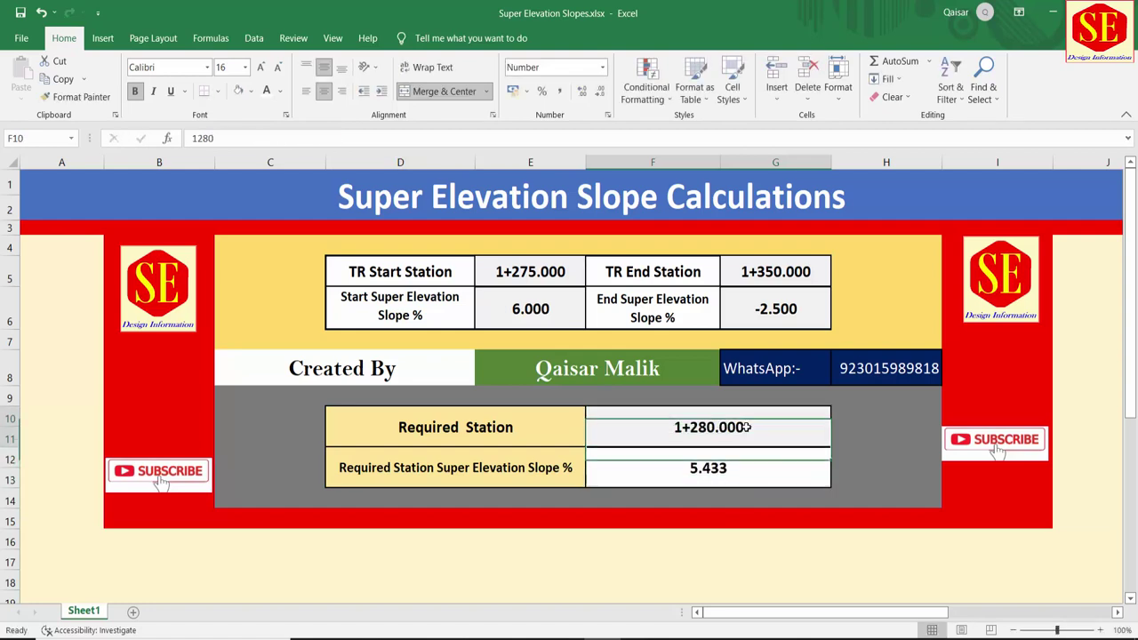
{"action": "type", "text": "1300"}
{"action": "key", "text": "Return"}
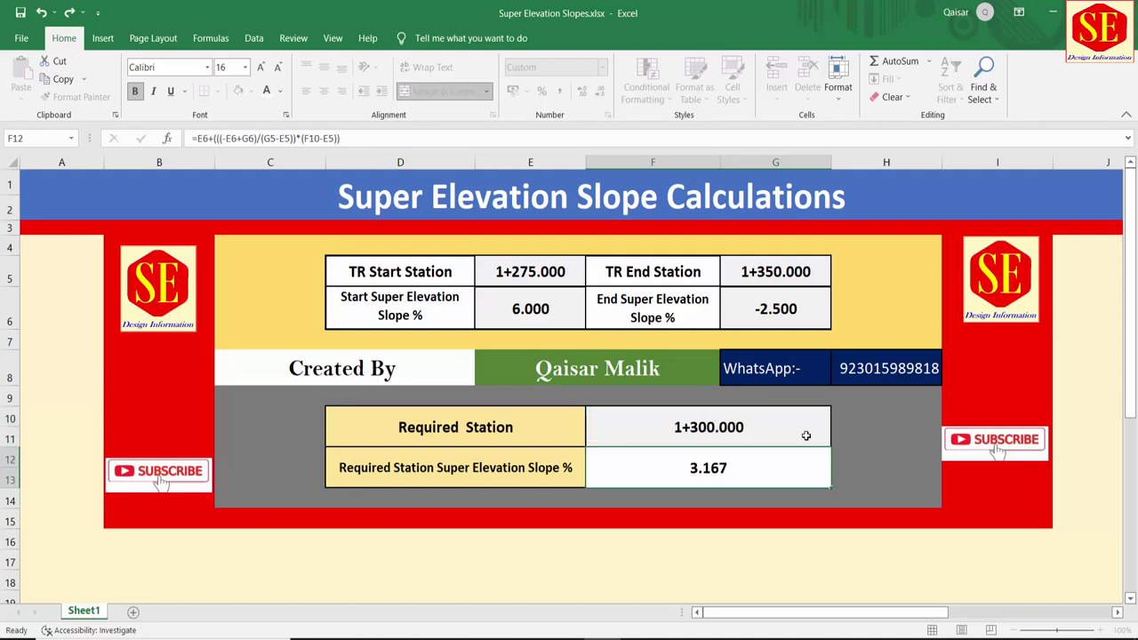
Test stations 1+320, 1+340 and 1+350, giving slopes 0.900, -1.367 and -2.500
{"action": "left_click", "coordinate": [812, 428]}
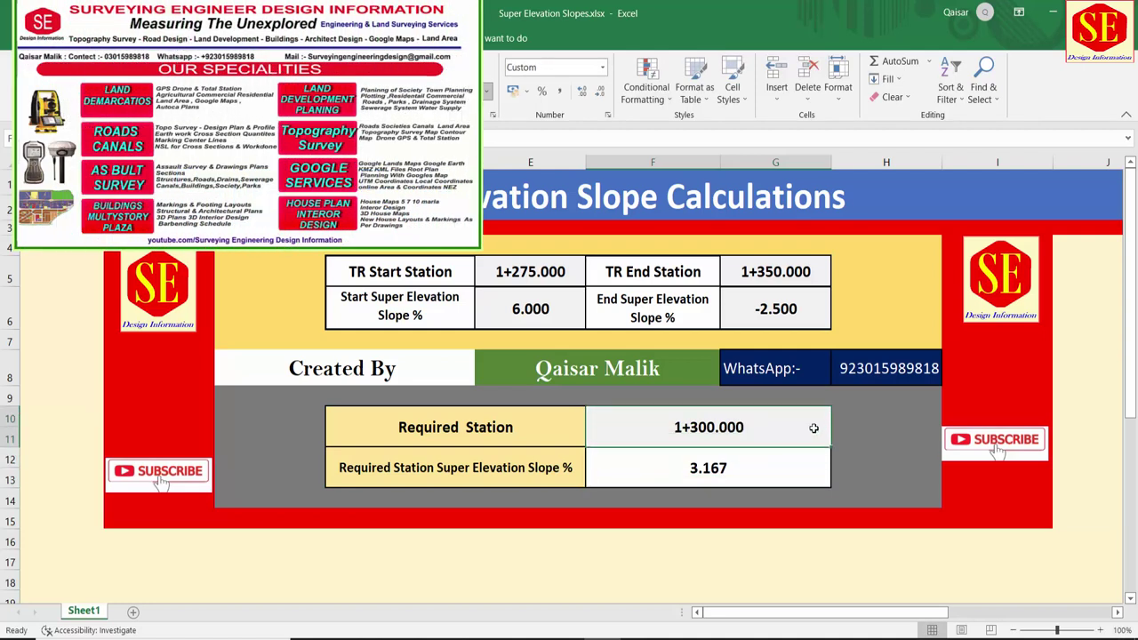
{"action": "type", "text": "1+320"}
{"action": "key", "text": "Return"}
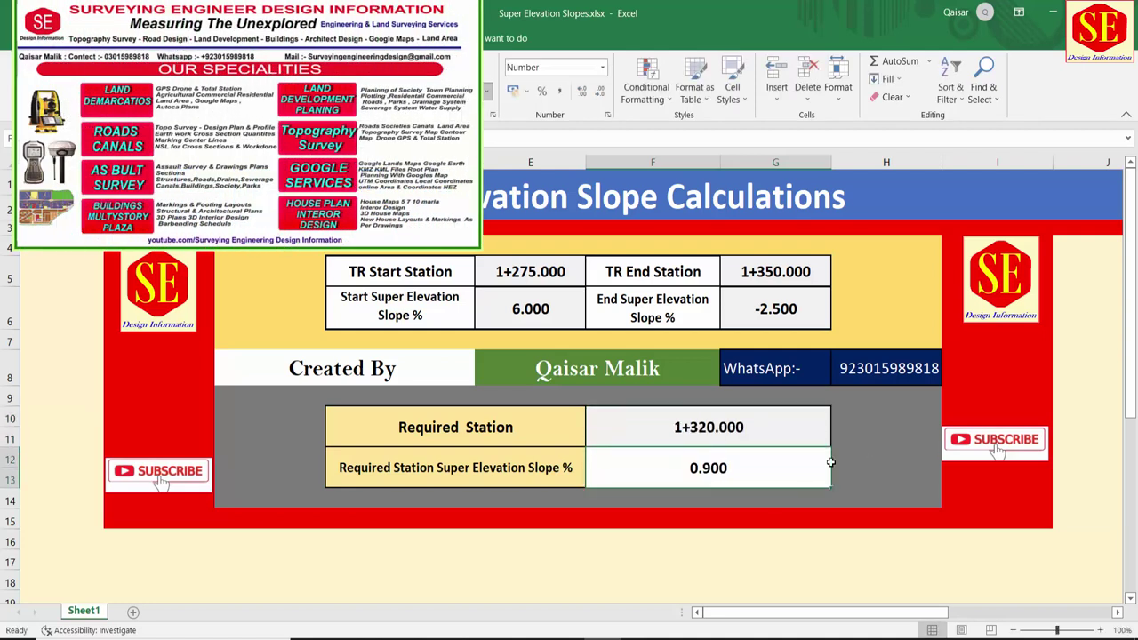
{"action": "left_click", "coordinate": [762, 433]}
{"action": "type", "text": "1"}
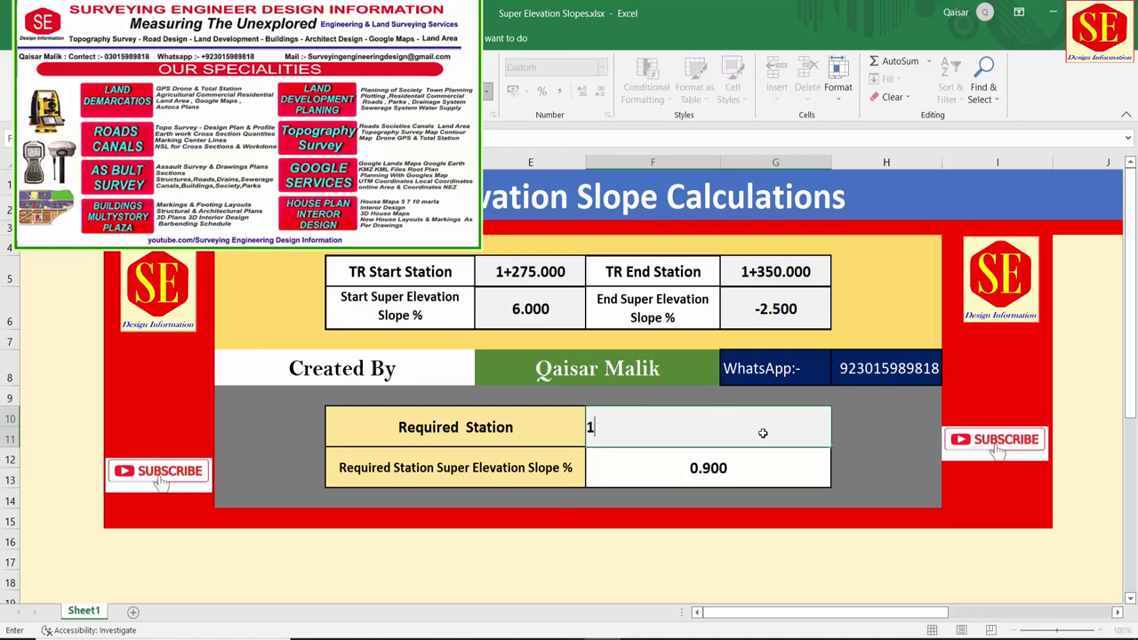
{"action": "type", "text": "+340"}
{"action": "key", "text": "Return"}
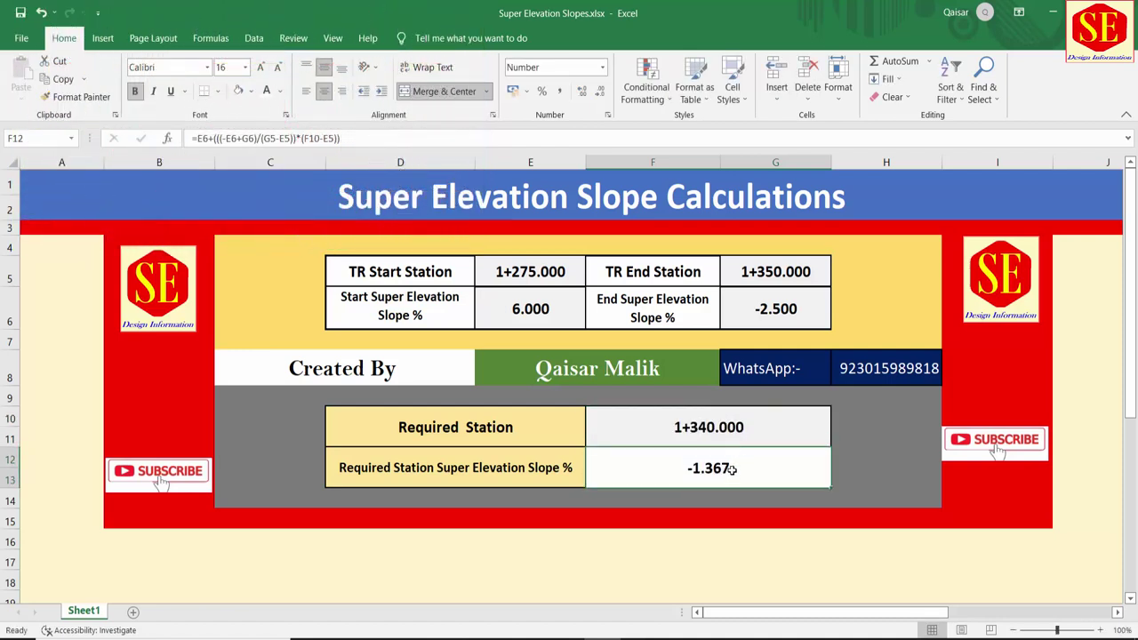
{"action": "left_click", "coordinate": [729, 428]}
{"action": "type", "text": "13"}
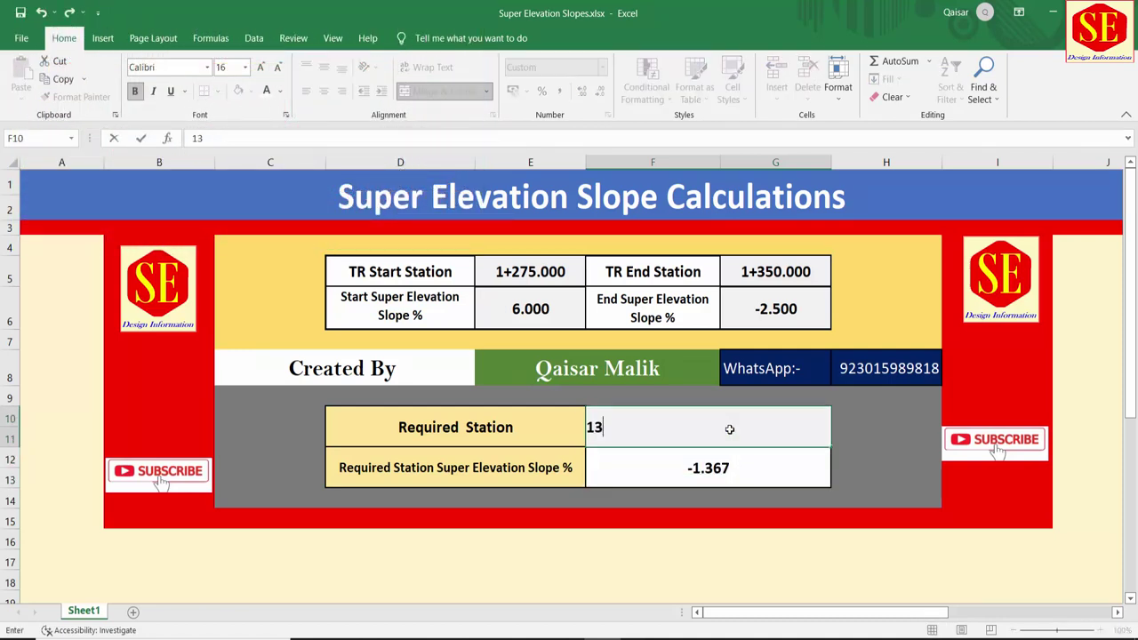
{"action": "type", "text": "50"}
{"action": "key", "text": "Return"}
{"action": "left_click", "coordinate": [771, 314]}
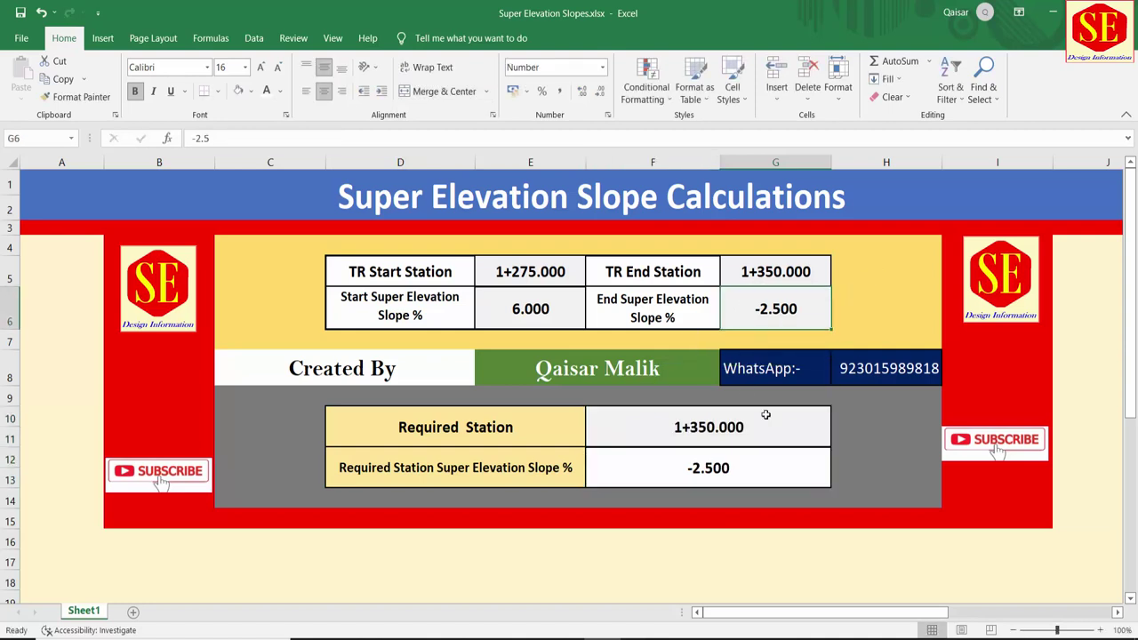
{"action": "left_click", "coordinate": [735, 458]}
Change the start slope to -2.5 and the end slope to -6
{"action": "left_click", "coordinate": [504, 309]}
{"action": "type", "text": "6"}
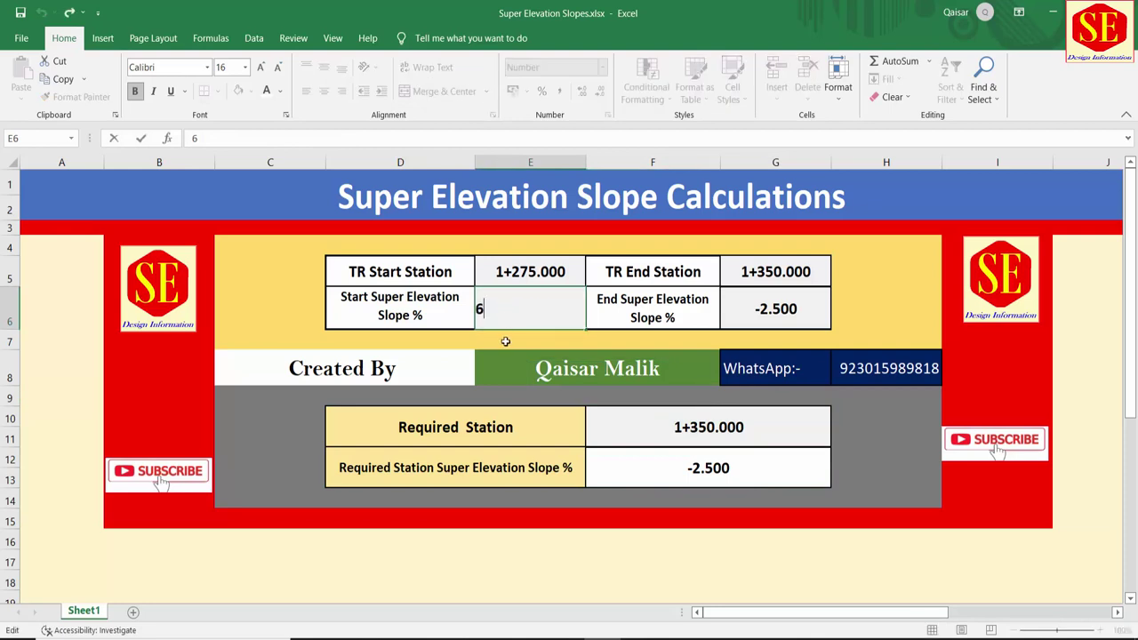
{"action": "key", "text": "BackSpace"}
{"action": "type", "text": "-"}
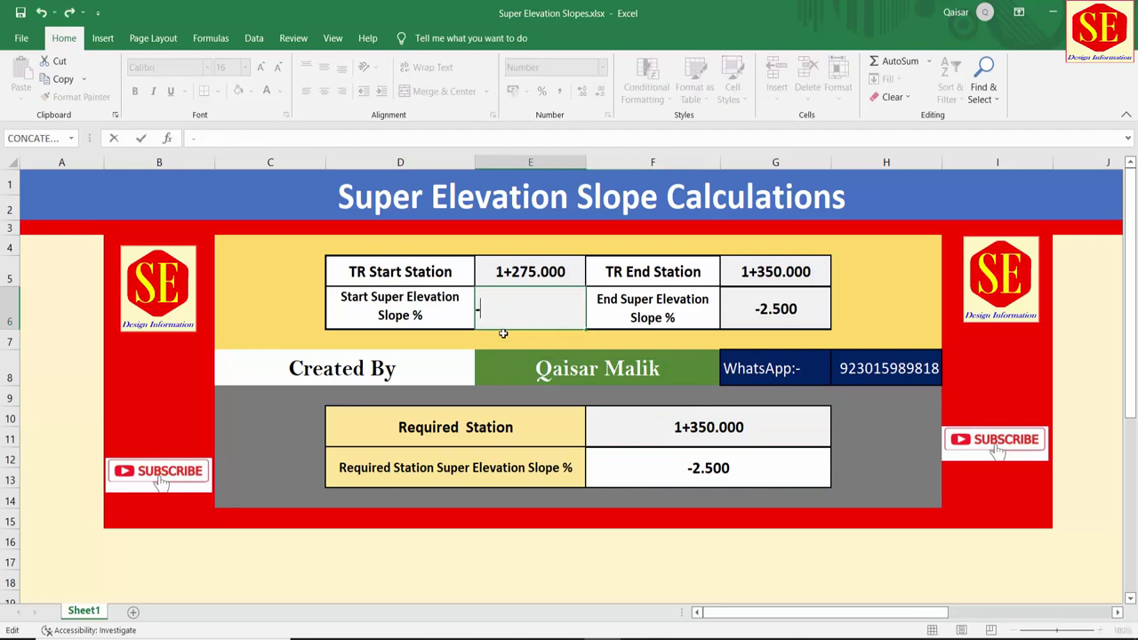
{"action": "type", "text": "2.5"}
{"action": "left_click", "coordinate": [787, 309]}
{"action": "type", "text": "-6"}
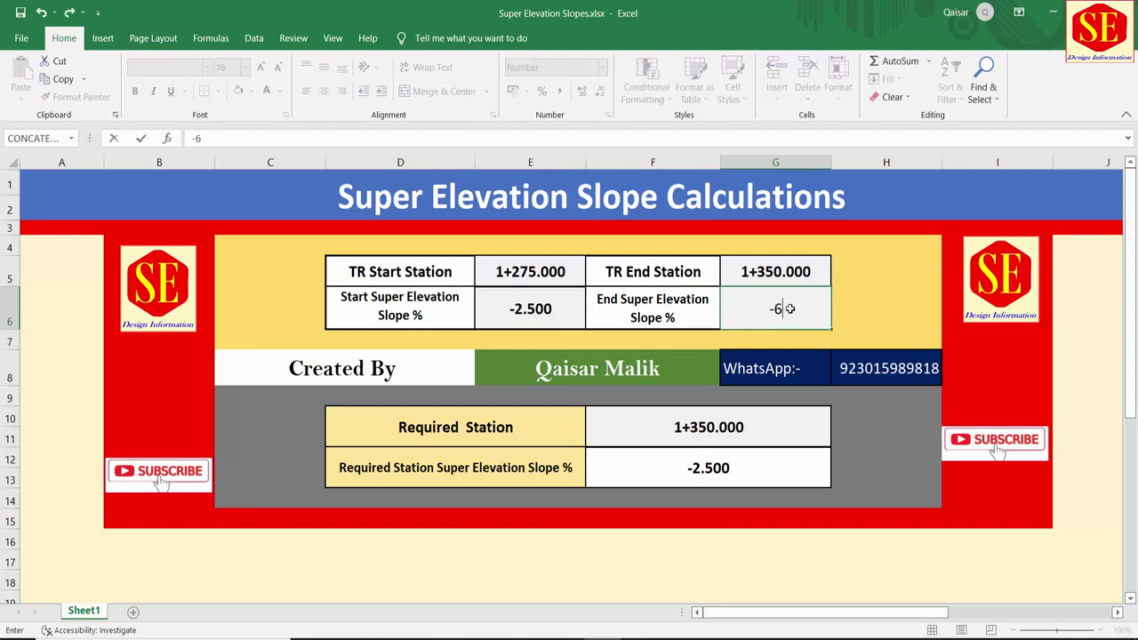
{"action": "key", "text": "Return"}
Enter required stations 1275, 1+280 and 1+300 in F10 to recalculate the slope
{"action": "left_click", "coordinate": [727, 430]}
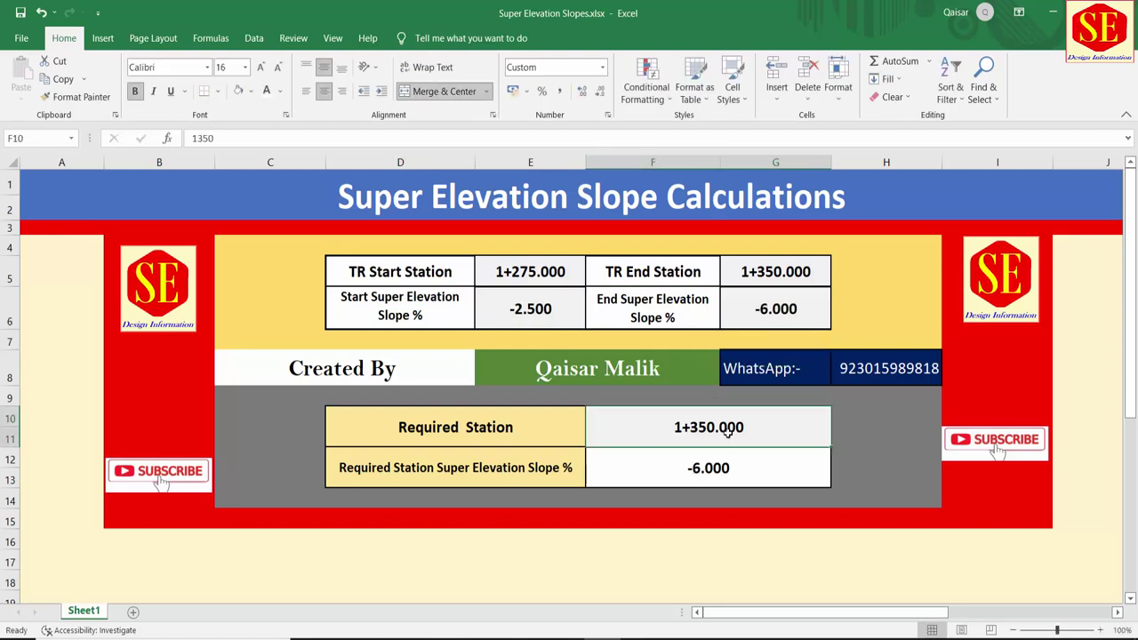
{"action": "type", "text": "1275"}
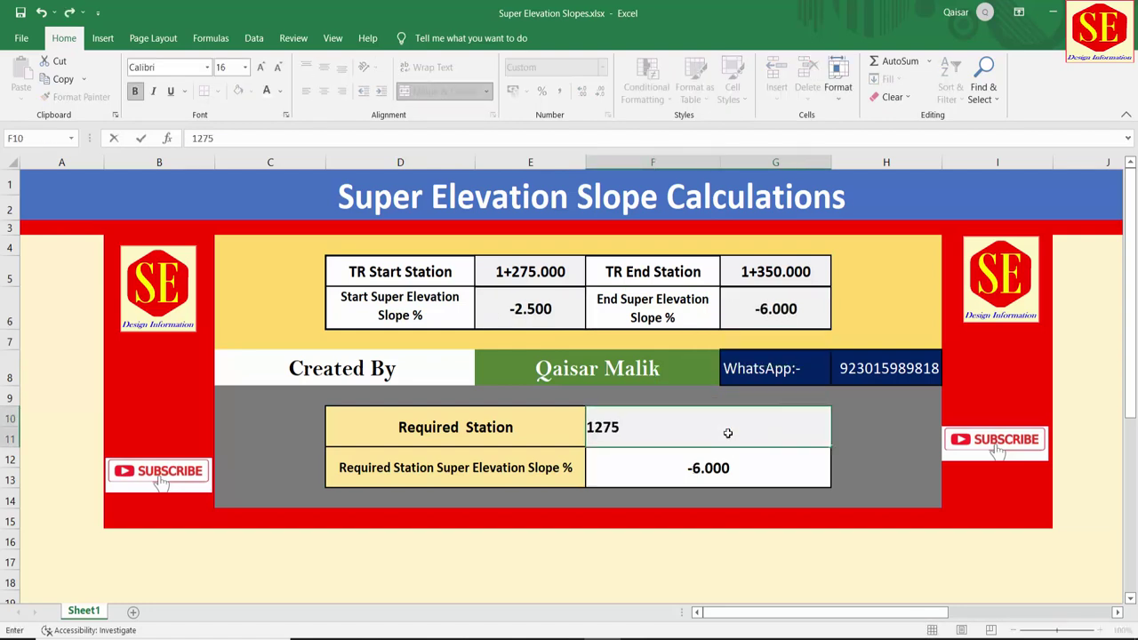
{"action": "key", "text": "Return"}
{"action": "left_click", "coordinate": [763, 430]}
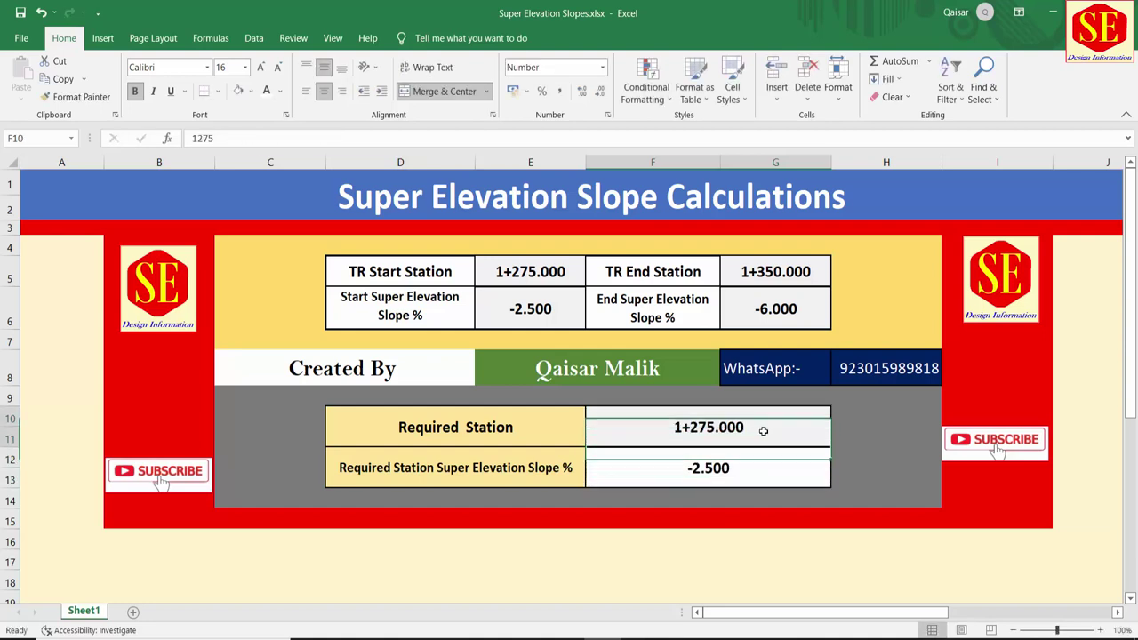
{"action": "type", "text": "1+280"}
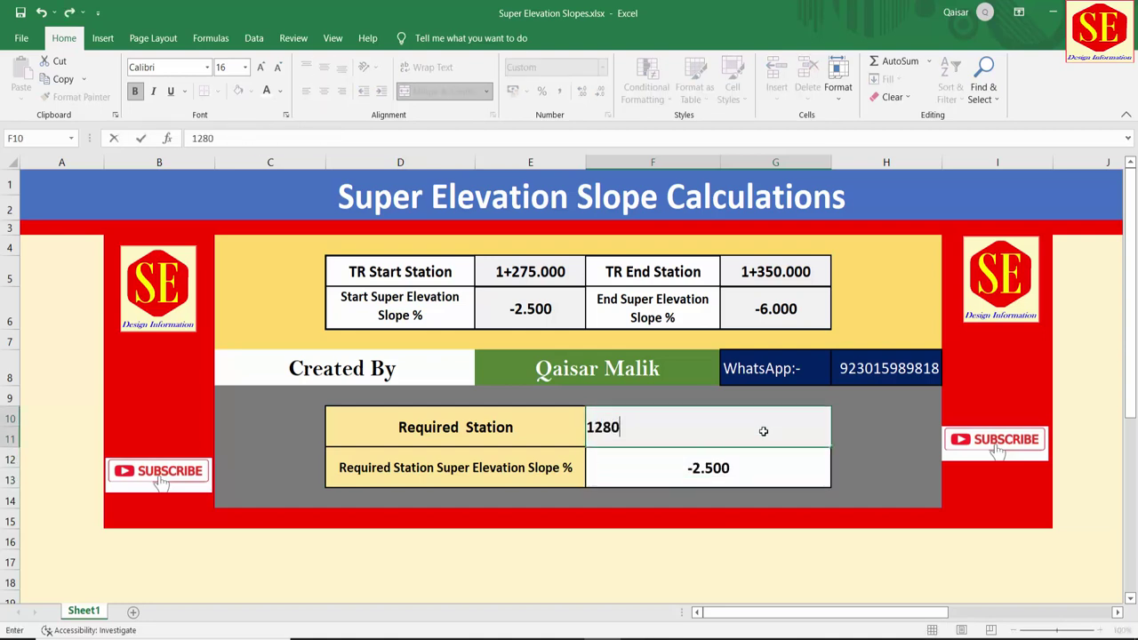
{"action": "key", "text": "Return"}
{"action": "left_click", "coordinate": [751, 430]}
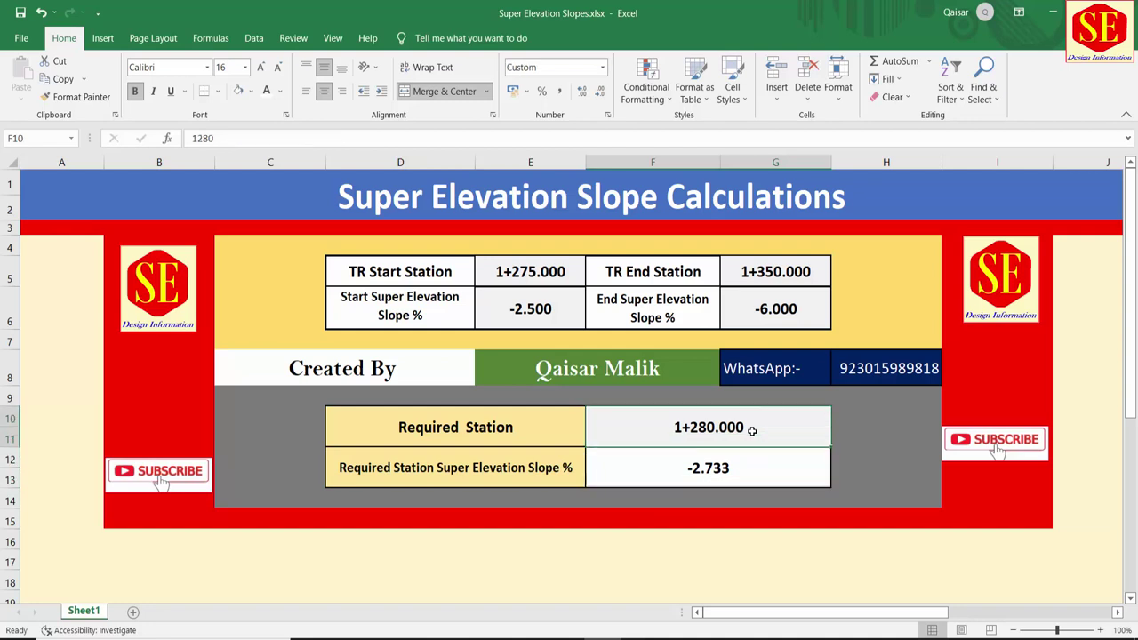
{"action": "type", "text": "1+300"}
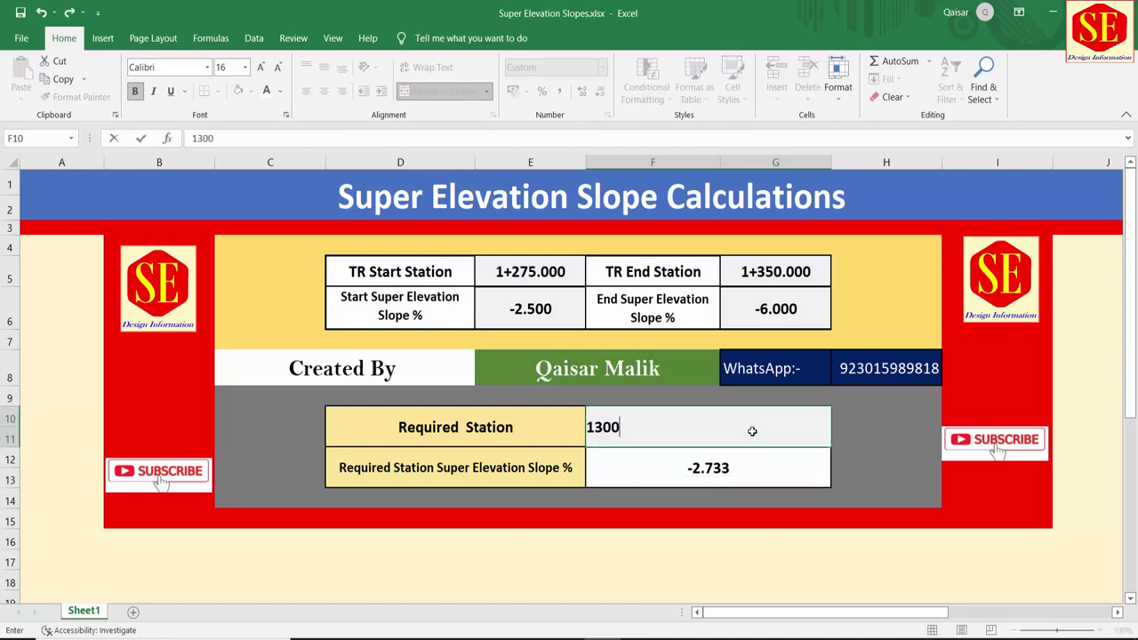
{"action": "key", "text": "Return"}
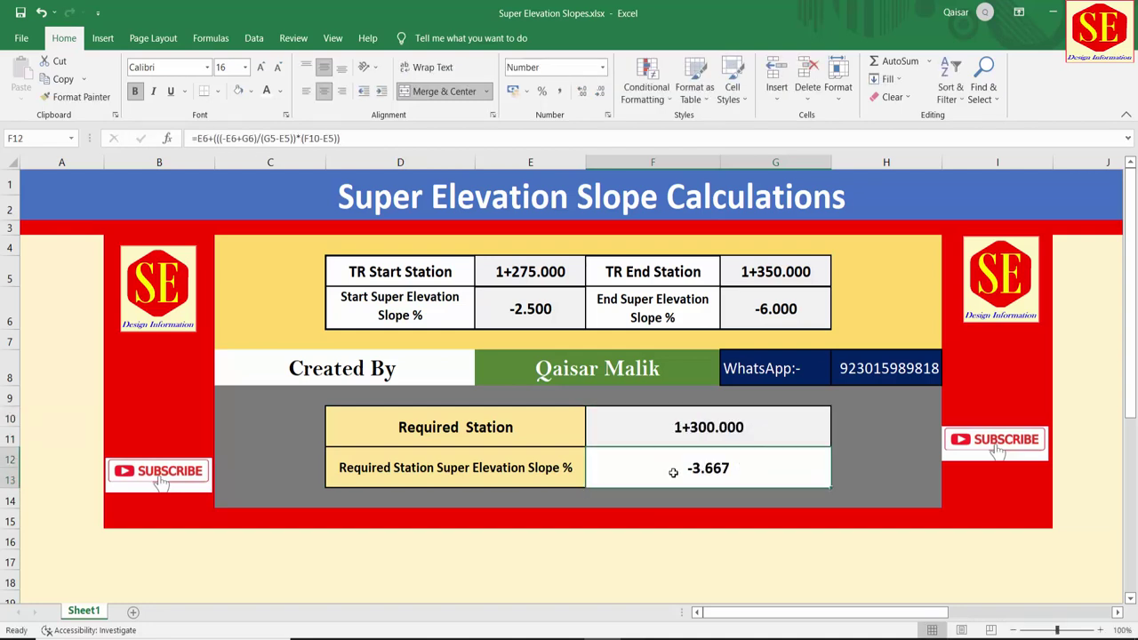
Enter stations 1+320 and 1+350, confirming the -6.000 result matches the end slope
{"action": "left_click", "coordinate": [783, 419]}
{"action": "type", "text": "1+3"}
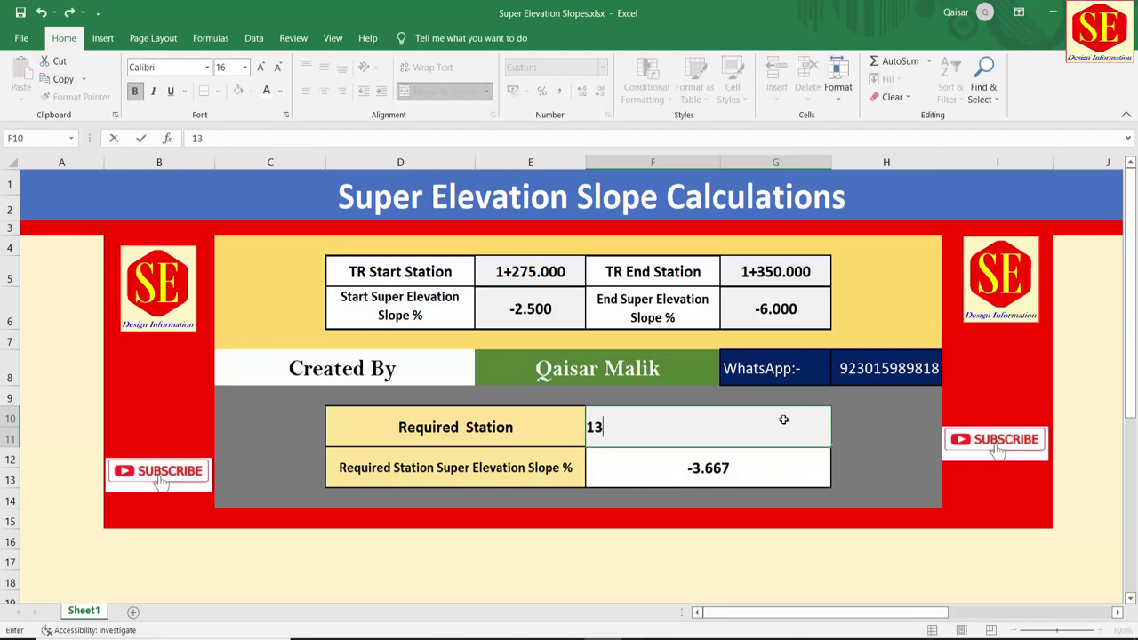
{"action": "type", "text": "20"}
{"action": "key", "text": "Return"}
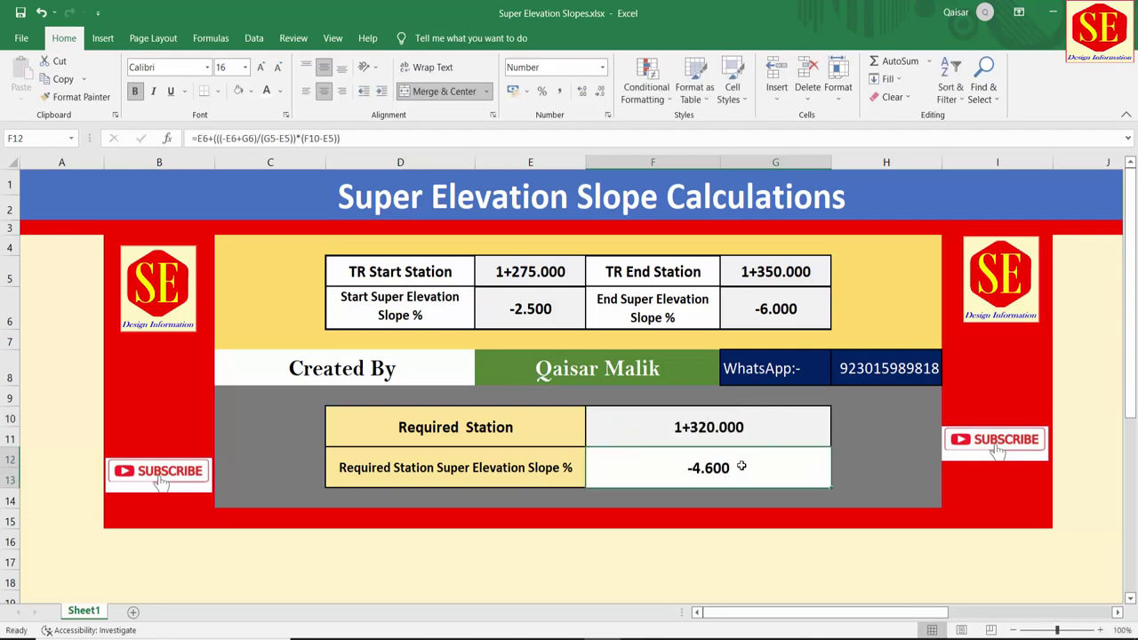
{"action": "left_click", "coordinate": [750, 428]}
{"action": "type", "text": "1+350"}
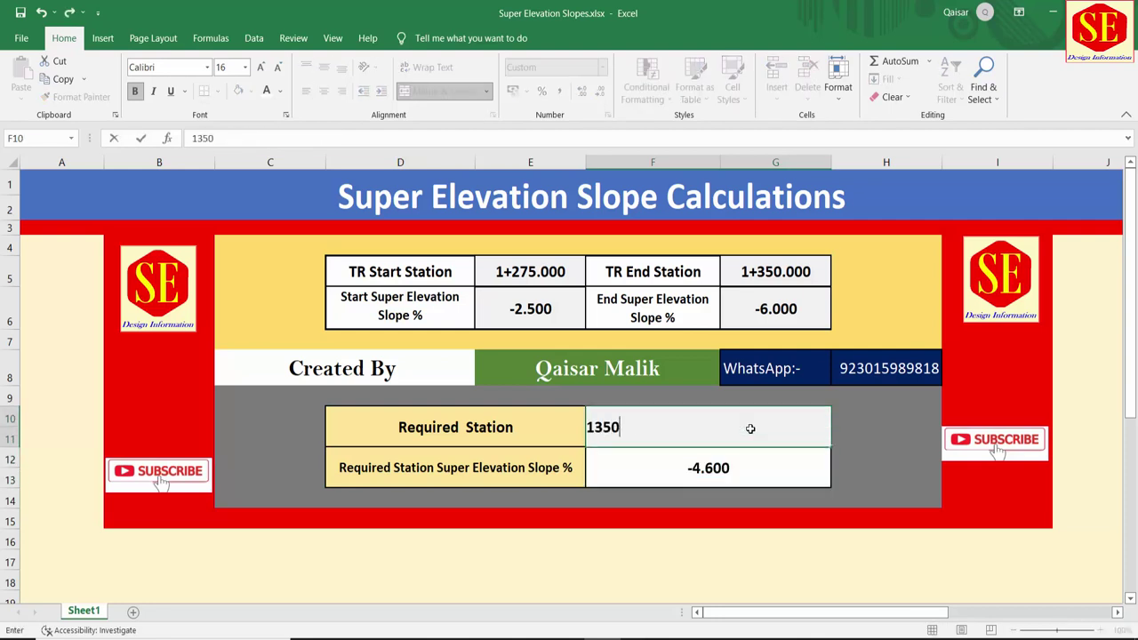
{"action": "key", "text": "Return"}
{"action": "left_click", "coordinate": [756, 302]}
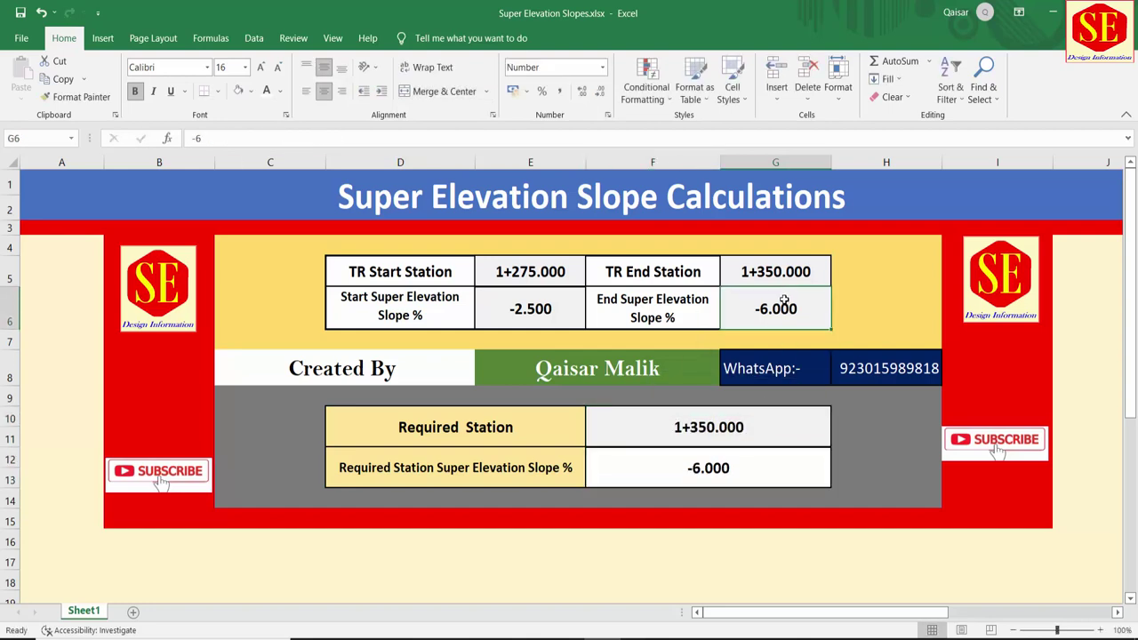
Edit the F12 slope formula, making both E6 references and G6 absolute with F4
{"action": "left_click", "coordinate": [540, 309]}
{"action": "left_click", "coordinate": [760, 309]}
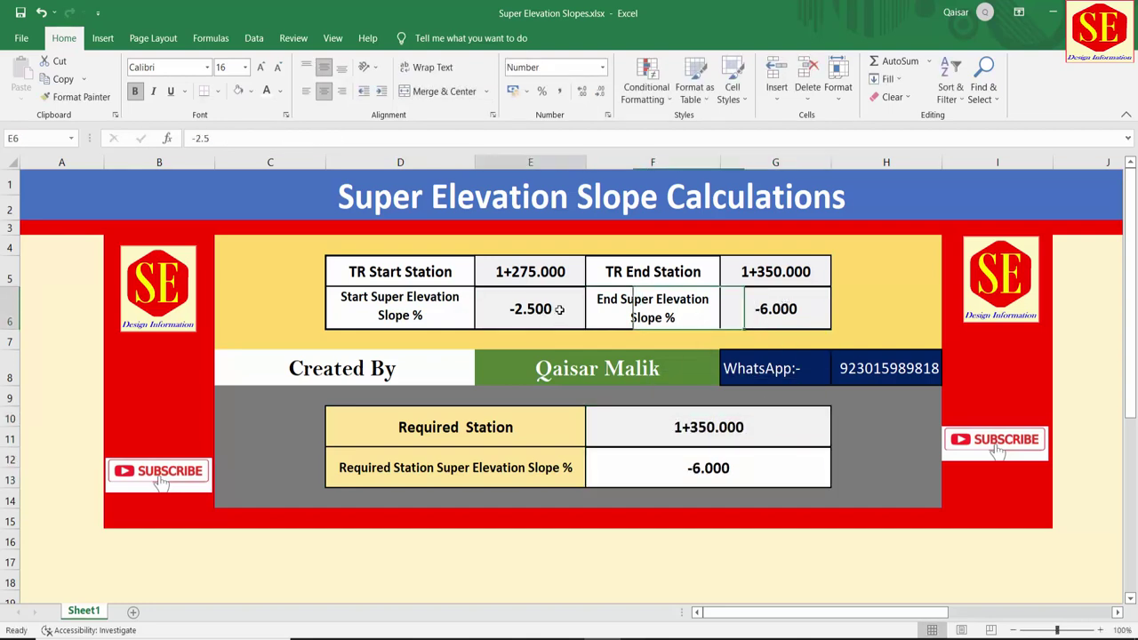
{"action": "left_click", "coordinate": [614, 463]}
{"action": "double_click", "coordinate": [614, 463]}
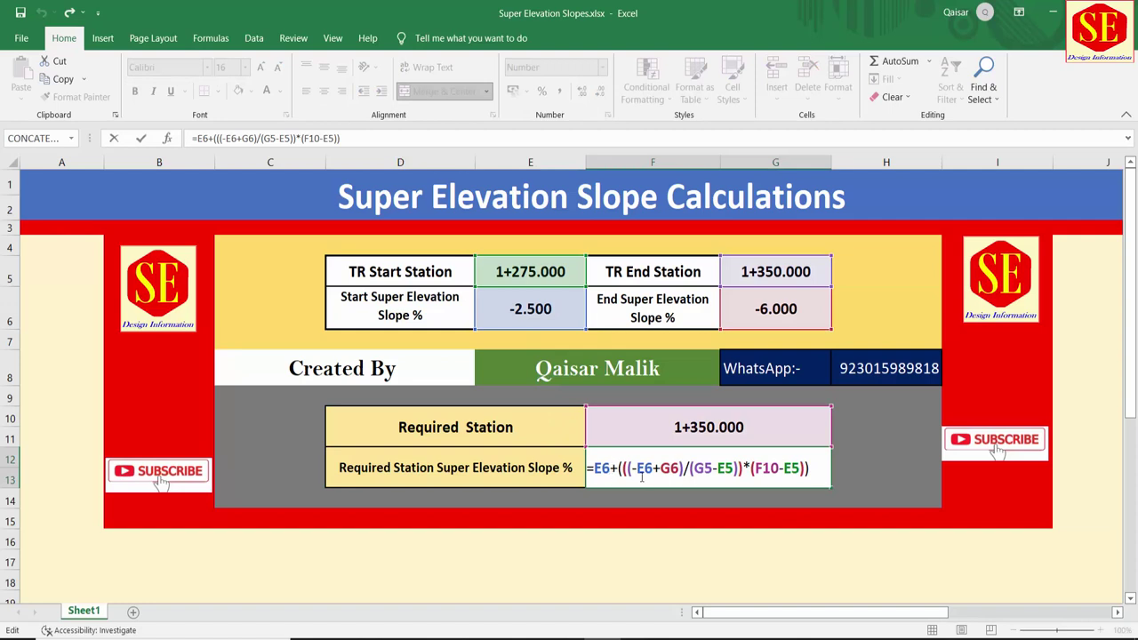
{"action": "left_click", "coordinate": [680, 467]}
{"action": "left_click", "coordinate": [602, 467]}
{"action": "key", "text": "F4"}
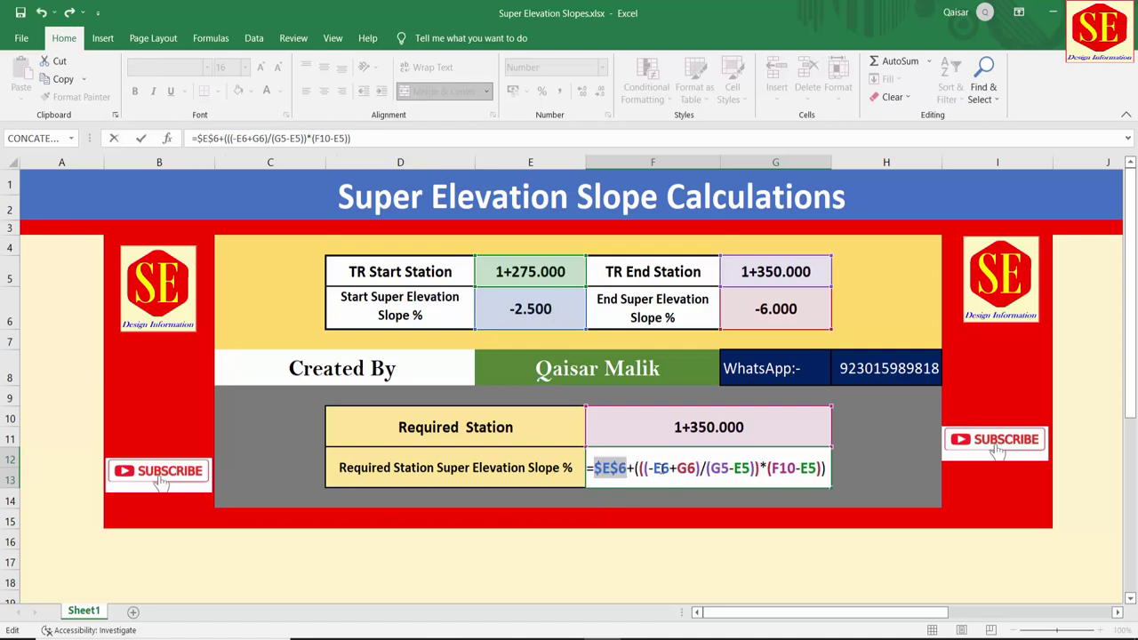
{"action": "left_click", "coordinate": [648, 467]}
{"action": "key", "text": "F4"}
{"action": "left_click", "coordinate": [605, 467]}
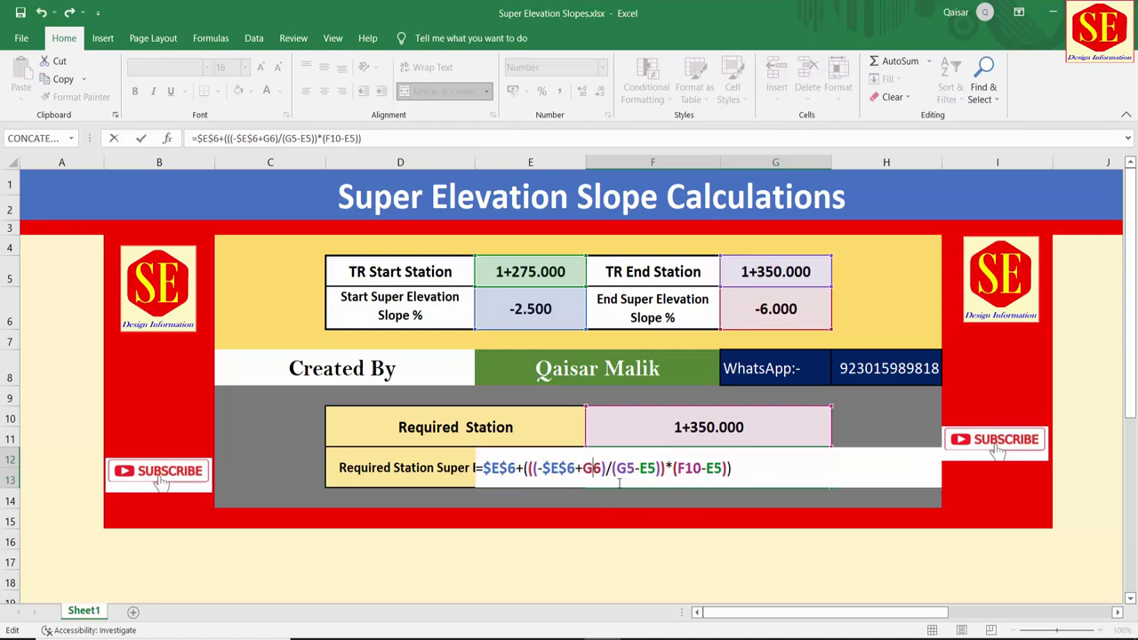
{"action": "key", "text": "F4"}
Make the G5, E5, F10 and last E5 references absolute and commit the formula
{"action": "left_click", "coordinate": [646, 469]}
{"action": "key", "text": "F4"}
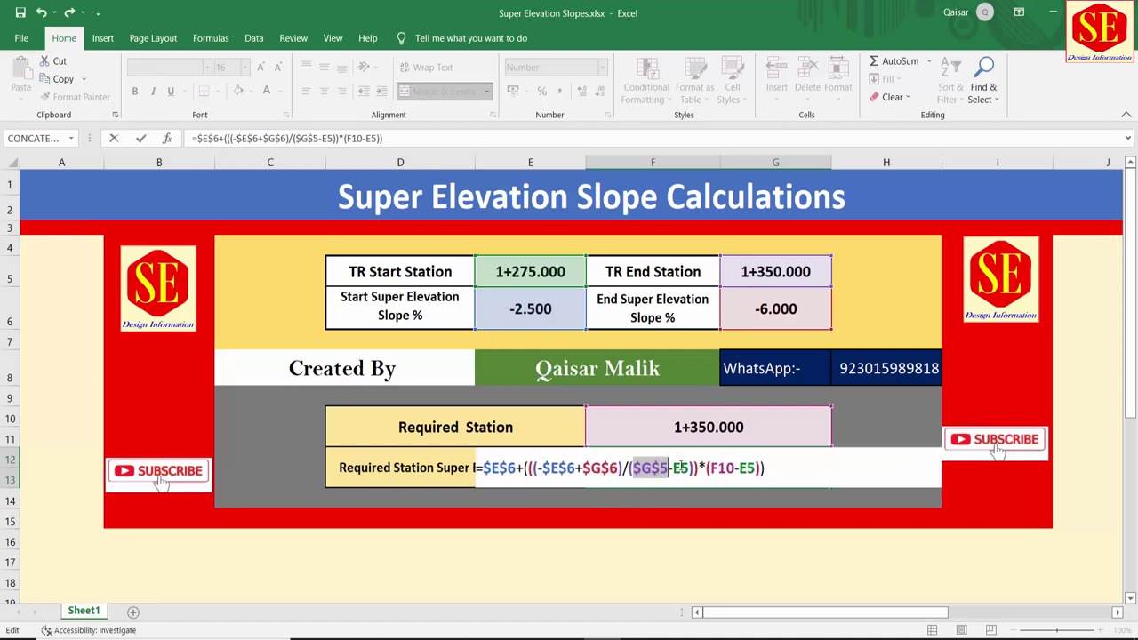
{"action": "left_click", "coordinate": [682, 469]}
{"action": "key", "text": "F4"}
{"action": "left_click", "coordinate": [738, 468]}
{"action": "key", "text": "F4"}
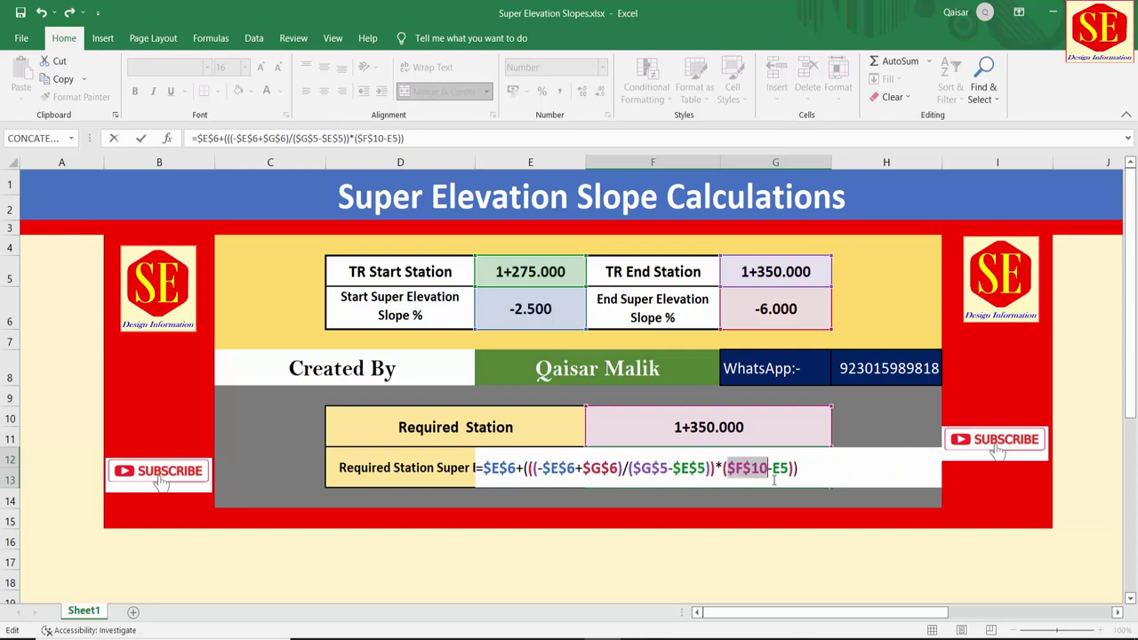
{"action": "left_click", "coordinate": [784, 467]}
{"action": "key", "text": "F4"}
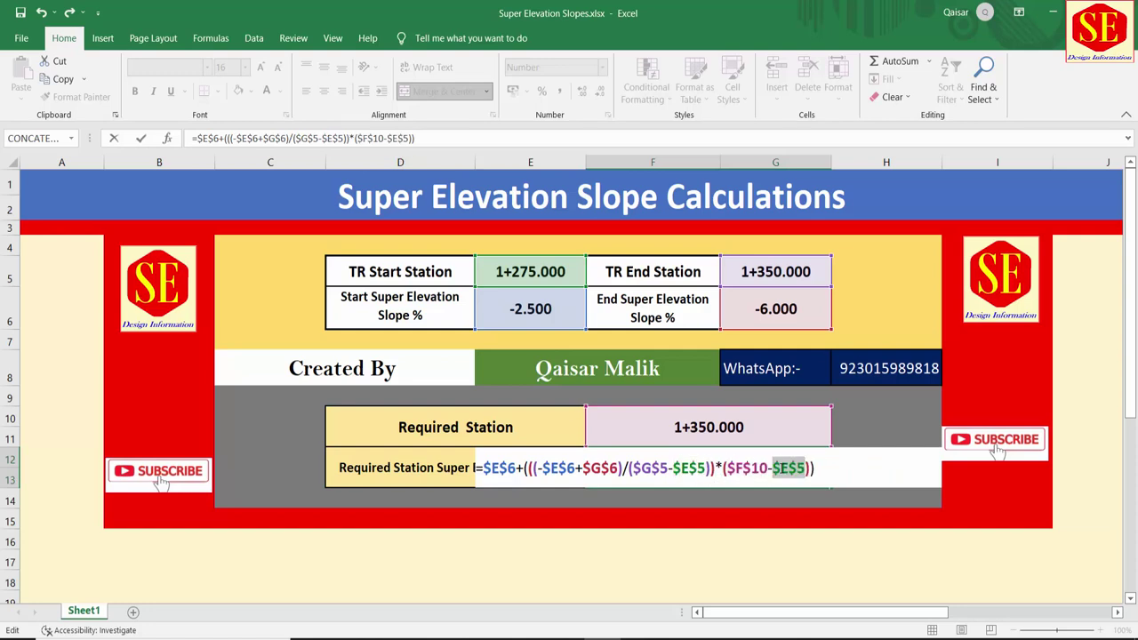
{"action": "key", "text": "Return"}
Review the updated formula against the TR start/end stations and slope values
{"action": "left_click", "coordinate": [751, 478]}
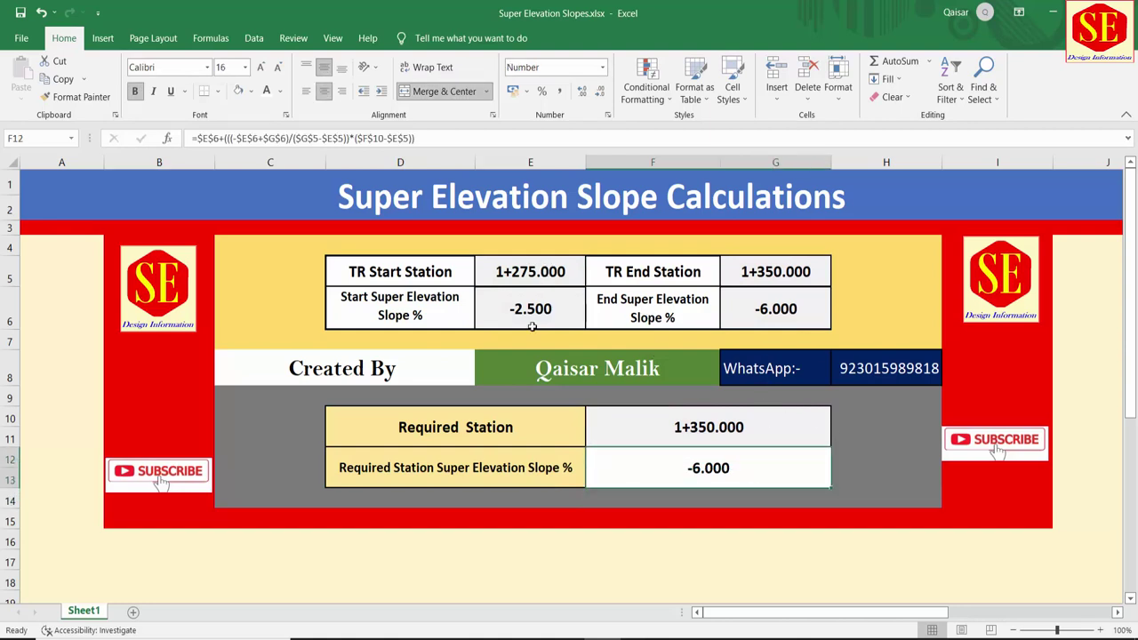
{"action": "left_click", "coordinate": [533, 270]}
{"action": "left_click", "coordinate": [800, 269]}
{"action": "left_click", "coordinate": [526, 310]}
{"action": "left_click", "coordinate": [760, 311]}
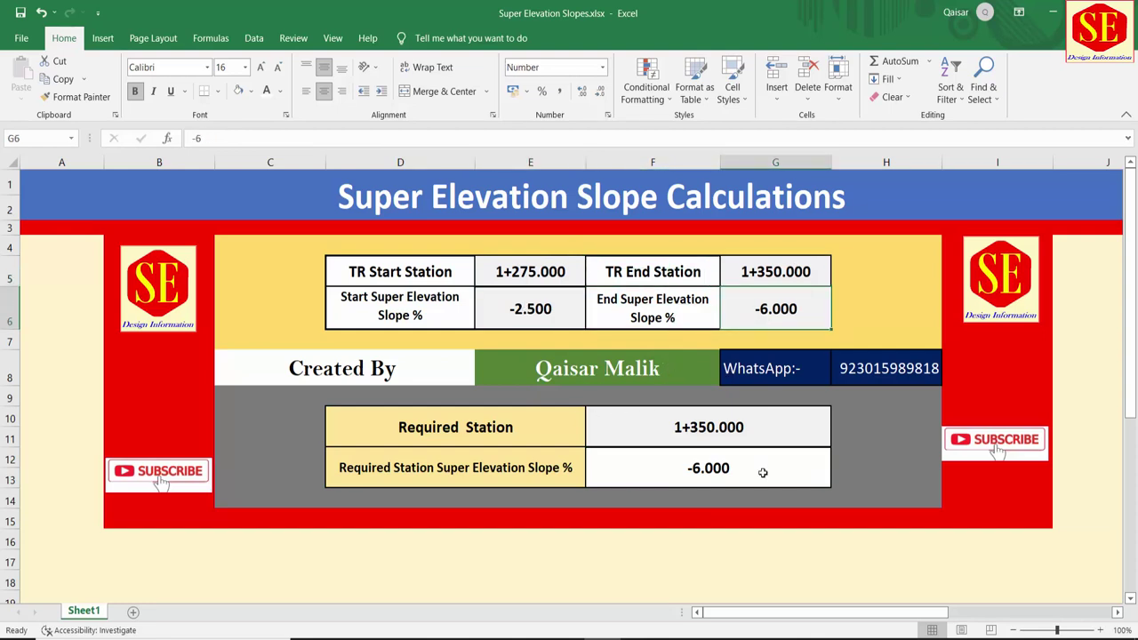
{"action": "left_click", "coordinate": [149, 274]}
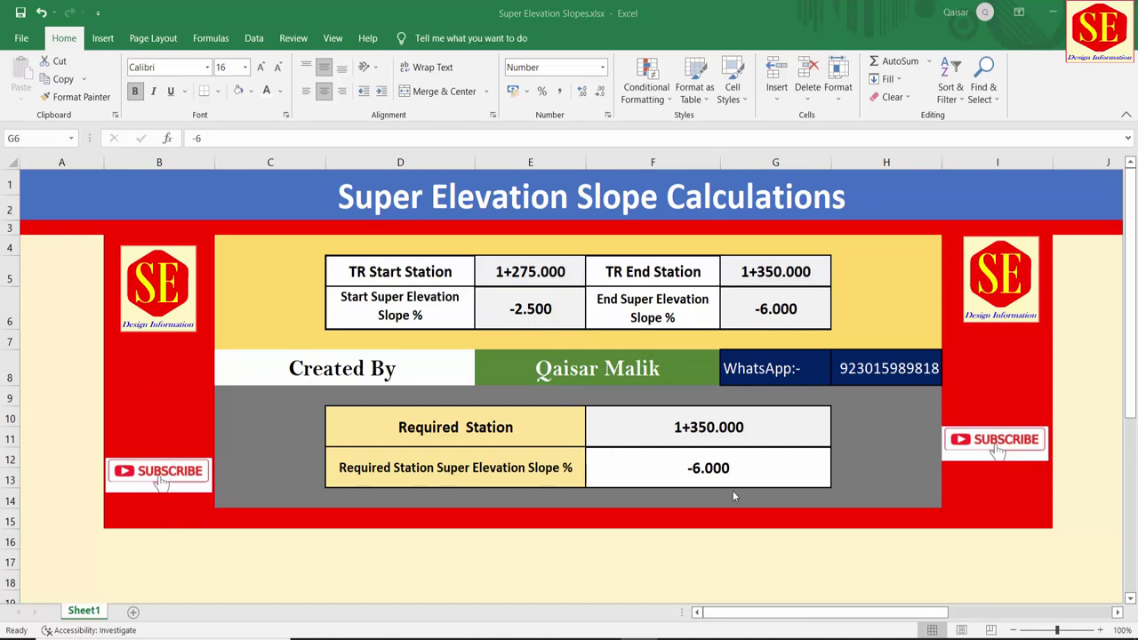
Scroll down to the surveying flyer picture and drag it up to about row 19
{"action": "key", "text": "Escape"}
{"action": "scroll", "coordinate": [755, 469], "scroll_direction": "down", "scroll_amount": 2}
{"action": "scroll", "coordinate": [758, 478], "scroll_direction": "down", "scroll_amount": 3}
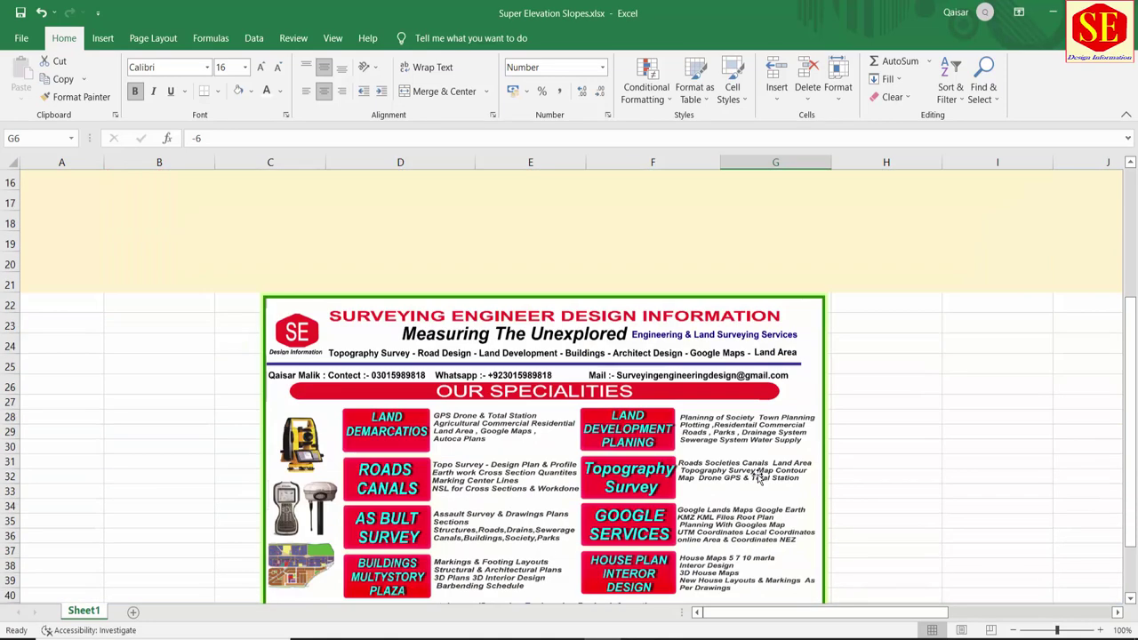
{"action": "scroll", "coordinate": [758, 478], "scroll_direction": "down", "scroll_amount": 1}
{"action": "left_click_drag", "start_coordinate": [382, 301], "coordinate": [389, 240]}
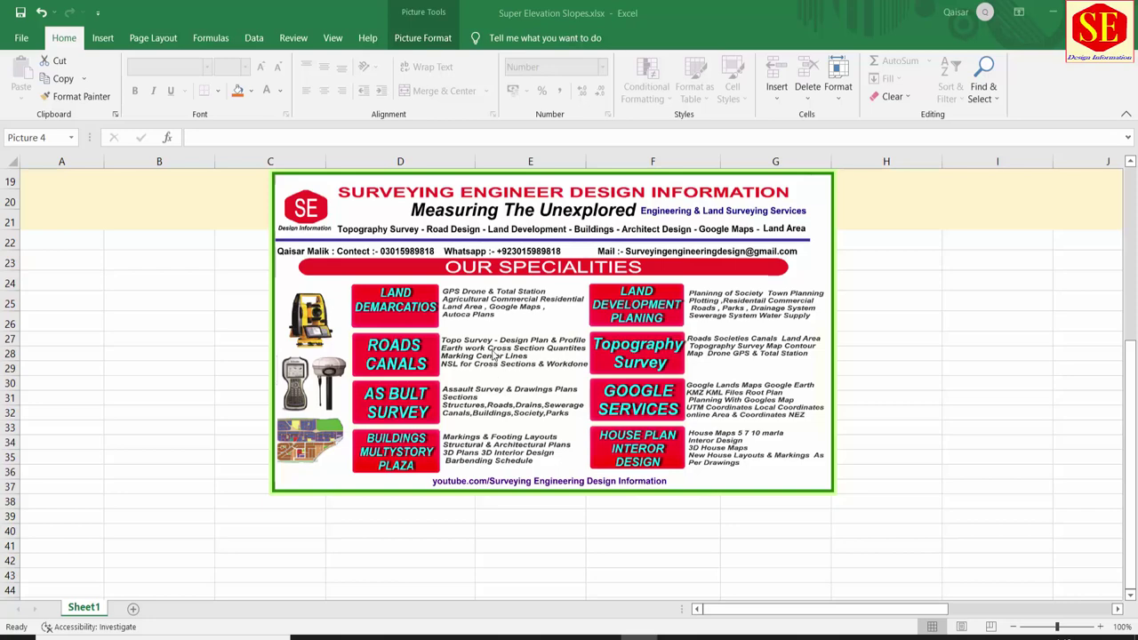
Scroll back to the top and select cells E6, F6 and G6, deselecting the flyer
{"action": "scroll", "coordinate": [533, 332], "scroll_direction": "up", "scroll_amount": 5}
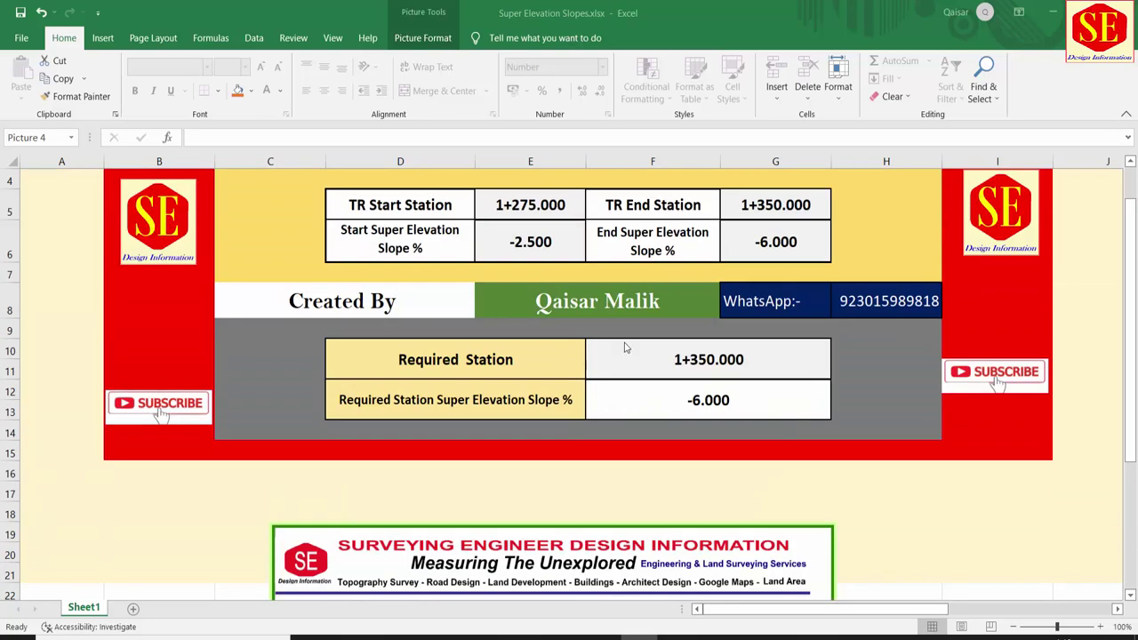
{"action": "scroll", "coordinate": [684, 328], "scroll_direction": "up", "scroll_amount": 1}
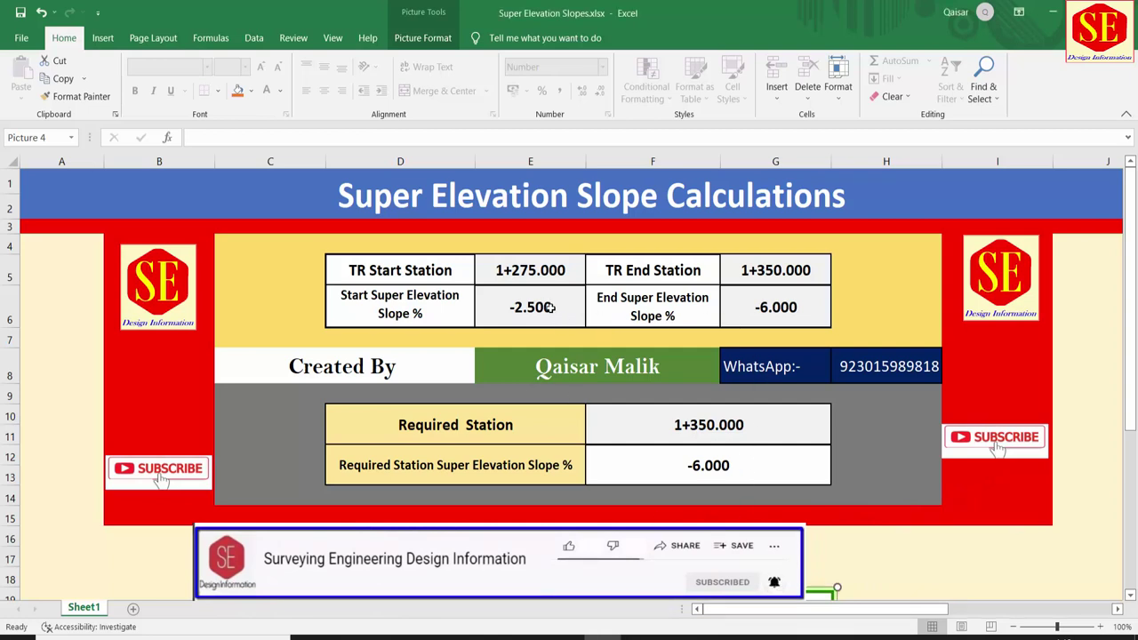
{"action": "left_click", "coordinate": [551, 307]}
{"action": "left_click", "coordinate": [653, 306]}
{"action": "left_click", "coordinate": [734, 307]}
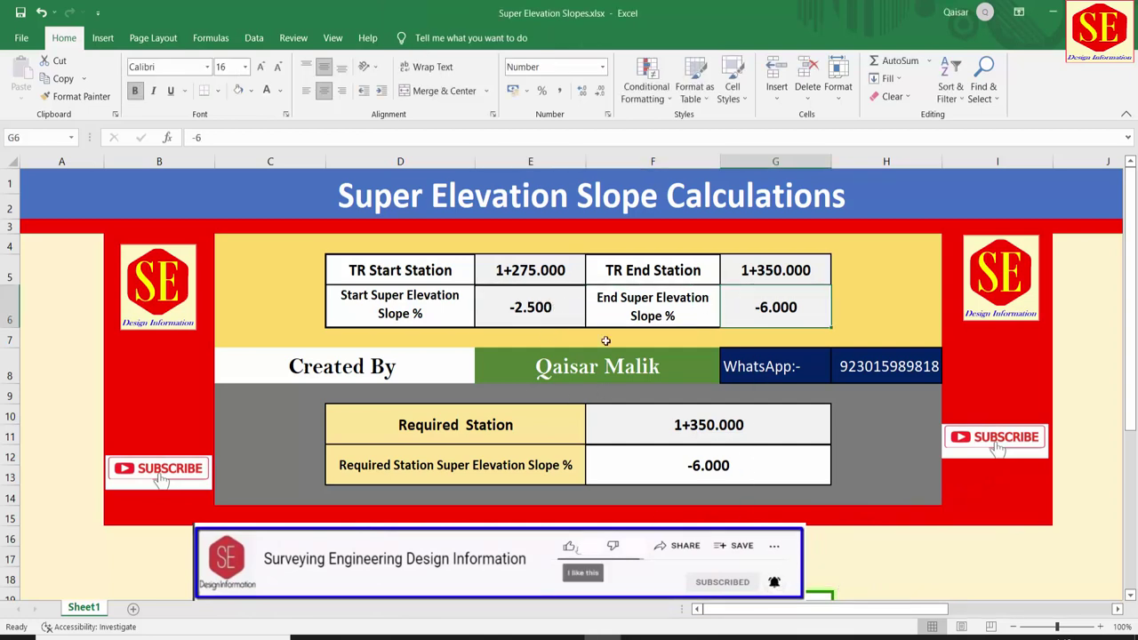